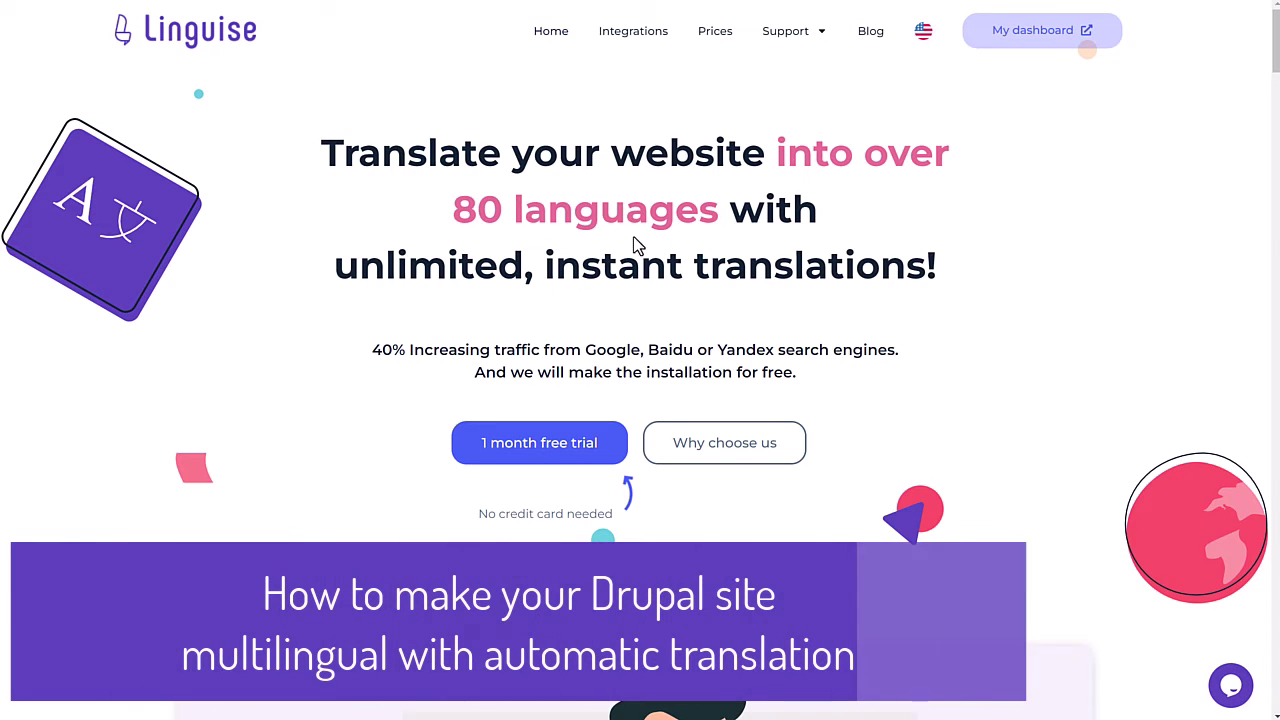
From Integrations, open the Drupal card and download the Linguise script package script-php.zip
scroll(846, 286, down, 7)
scroll(876, 320, down, 5)
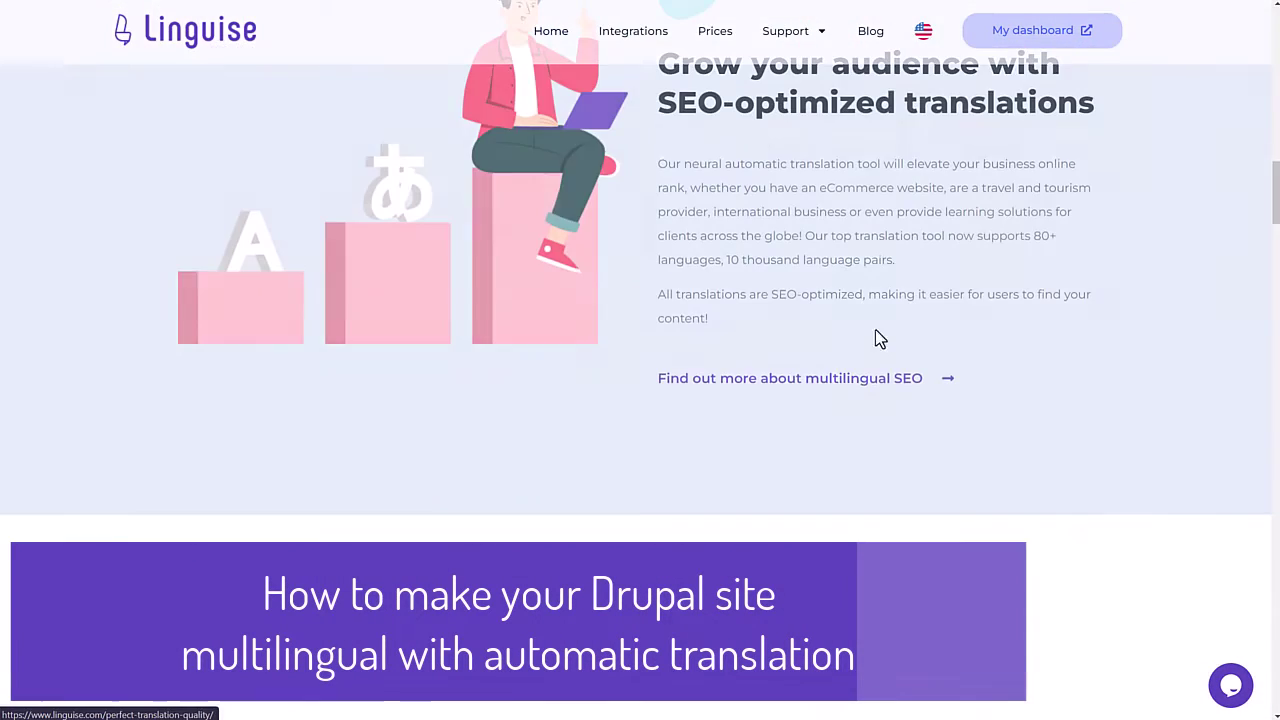
scroll(863, 371, up, 10)
scroll(835, 400, up, 3)
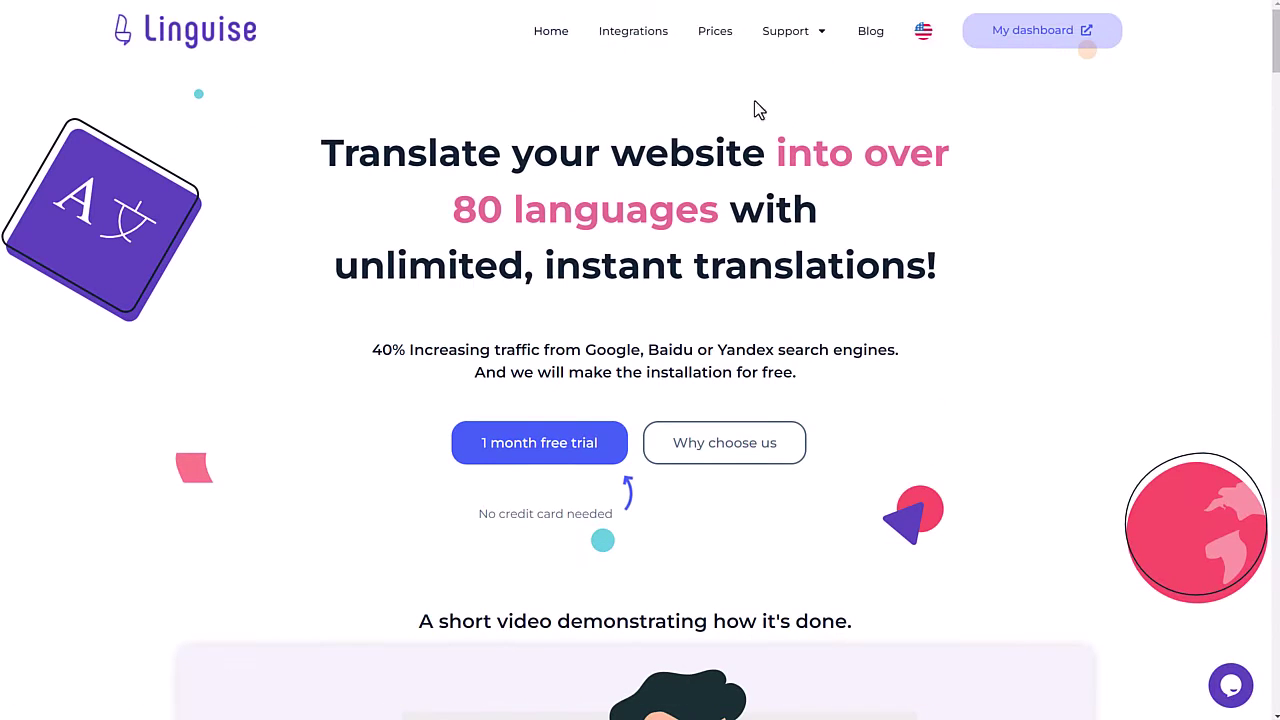
click(642, 36)
scroll(794, 391, down, 7)
scroll(792, 390, down, 7)
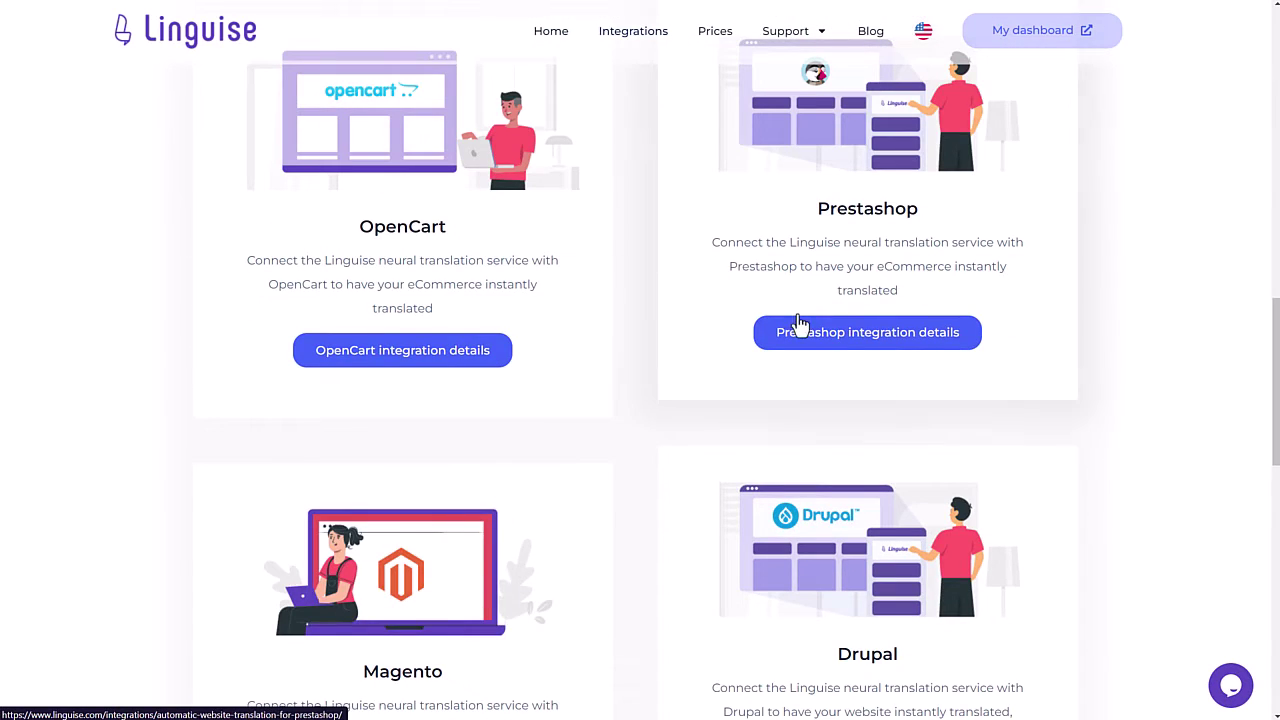
click(910, 390)
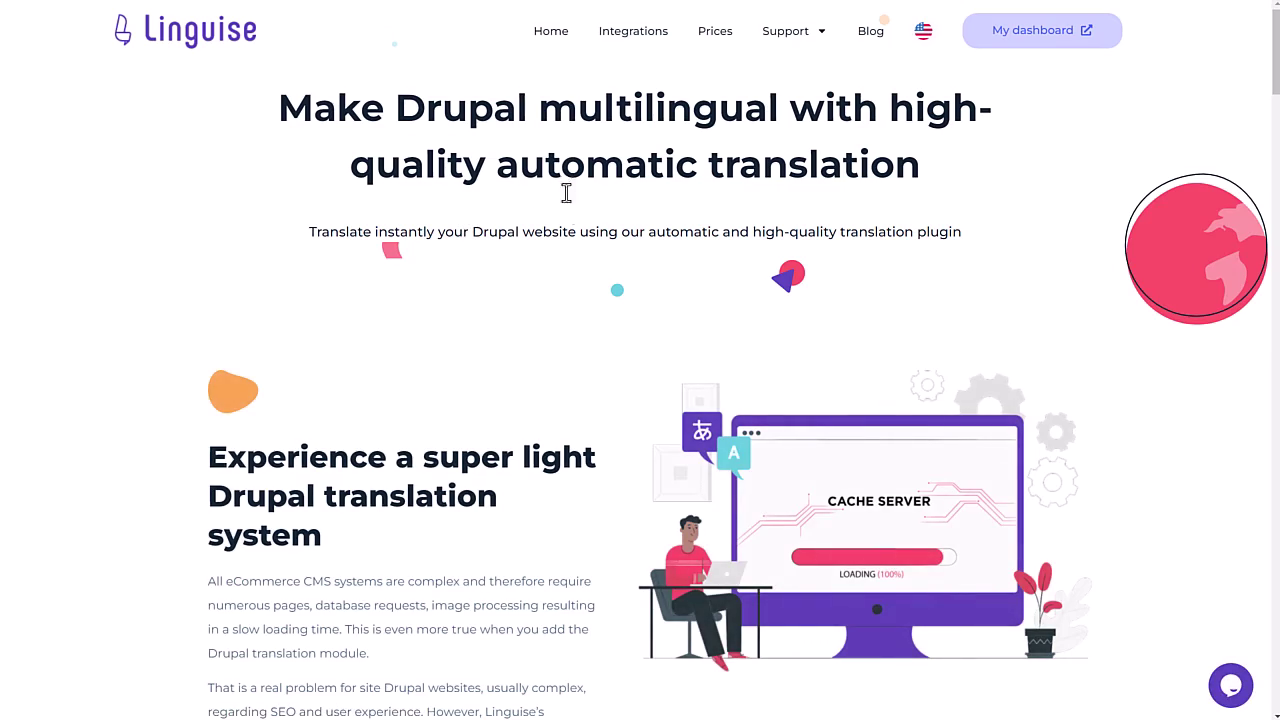
scroll(594, 440, down, 10)
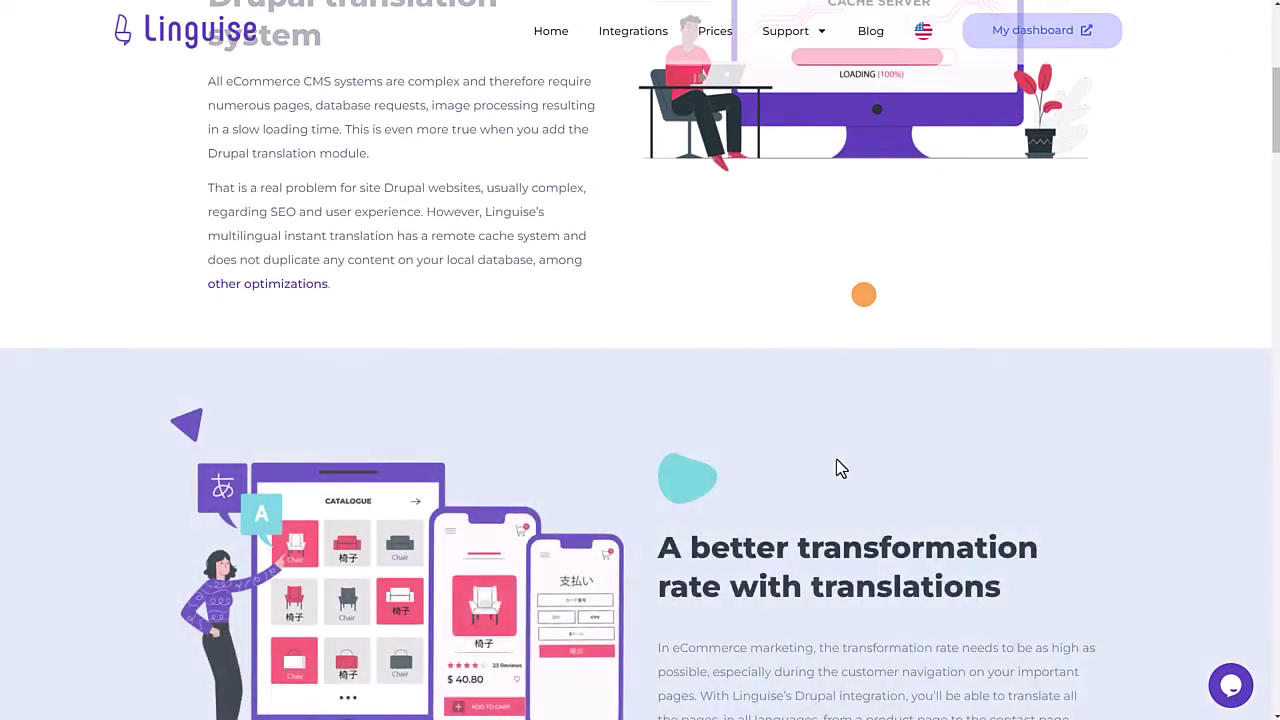
scroll(840, 468, down, 12)
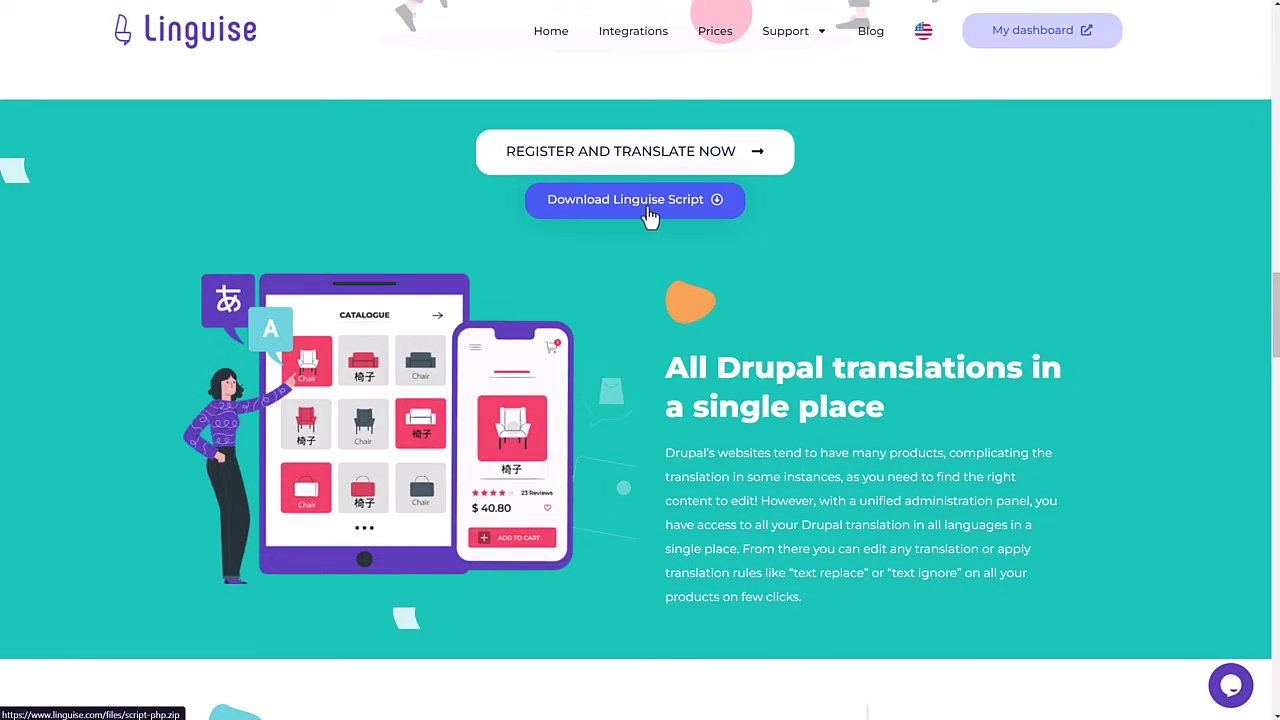
click(645, 205)
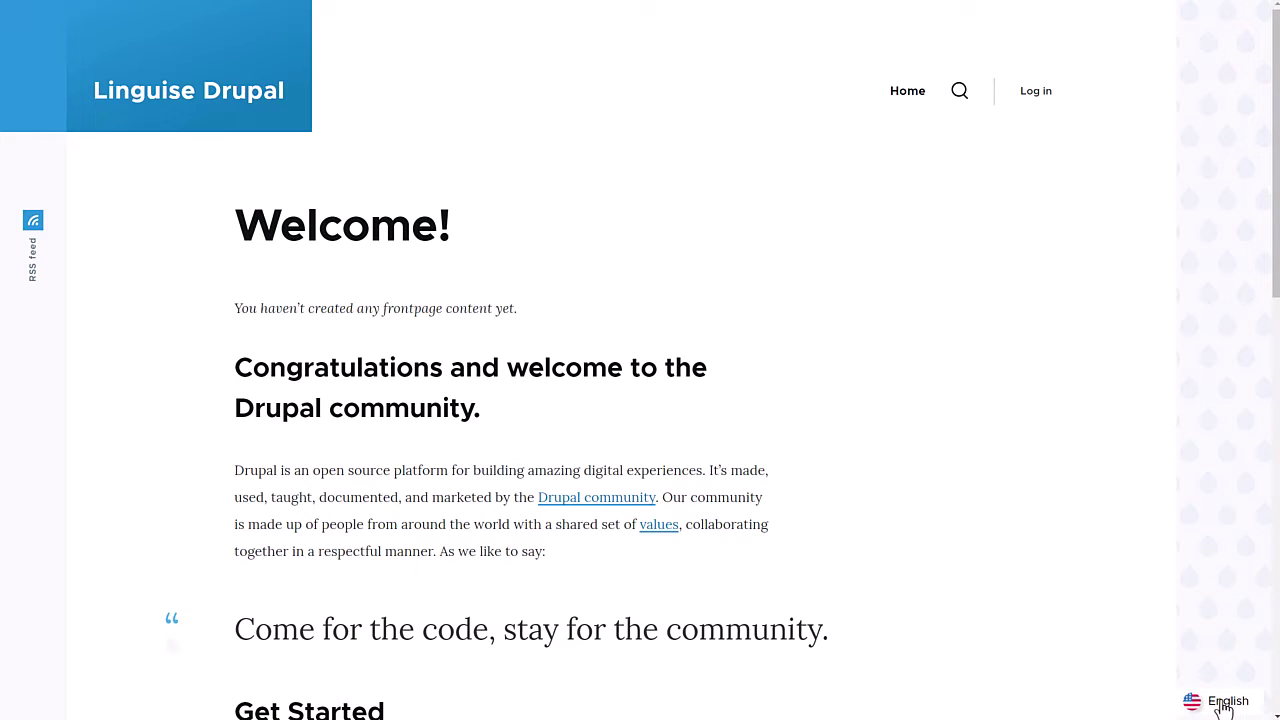
Switch the demo site's front page to German, then Dutch, then Chinese, and check the translation
click(1220, 704)
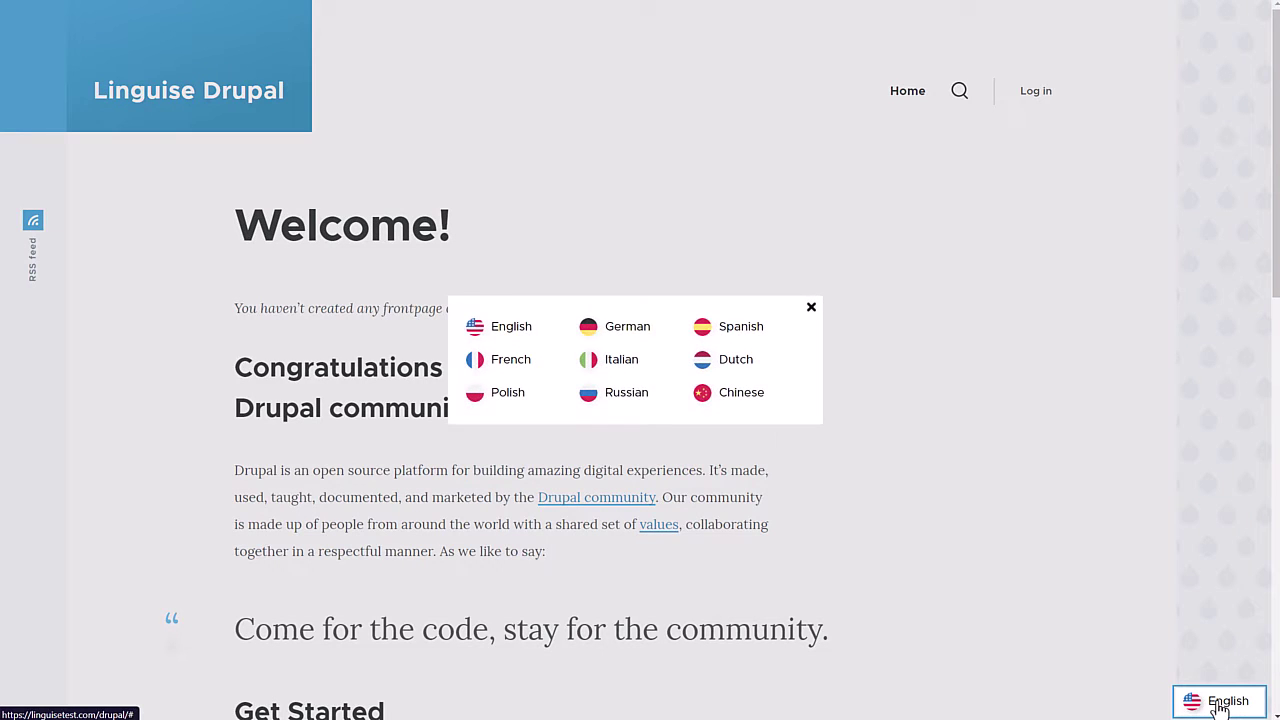
click(607, 335)
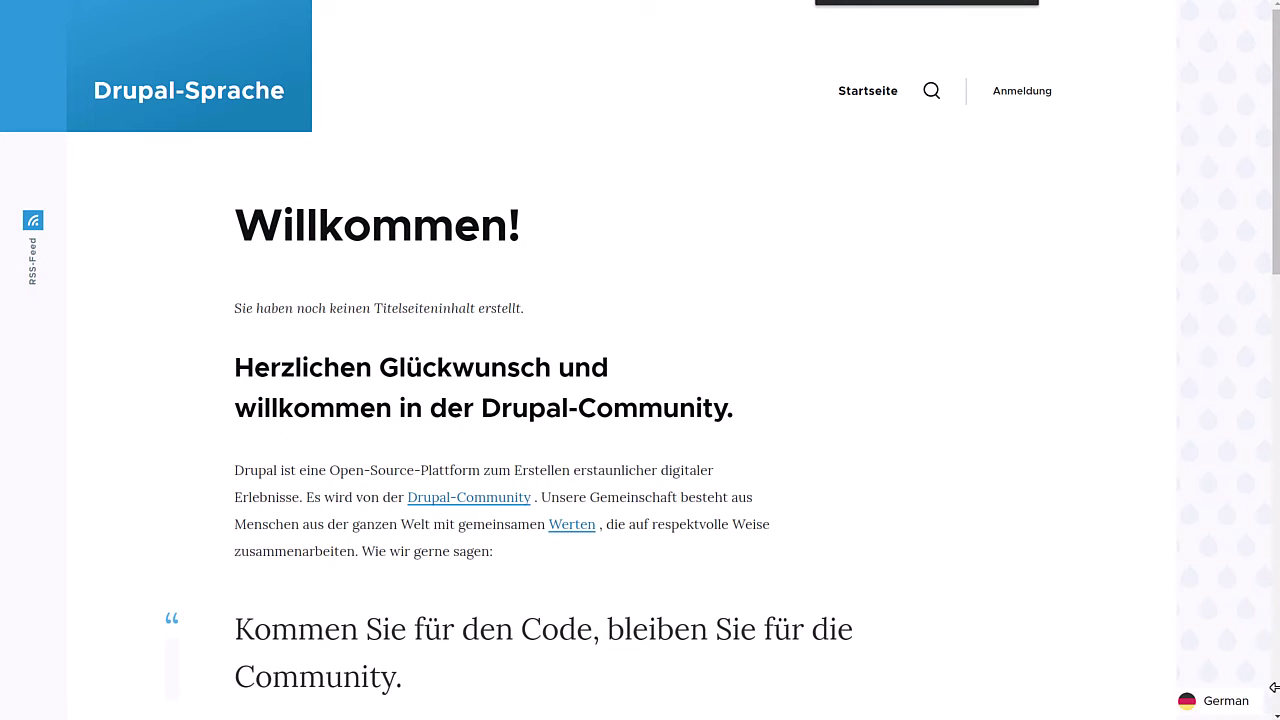
click(1215, 700)
click(750, 370)
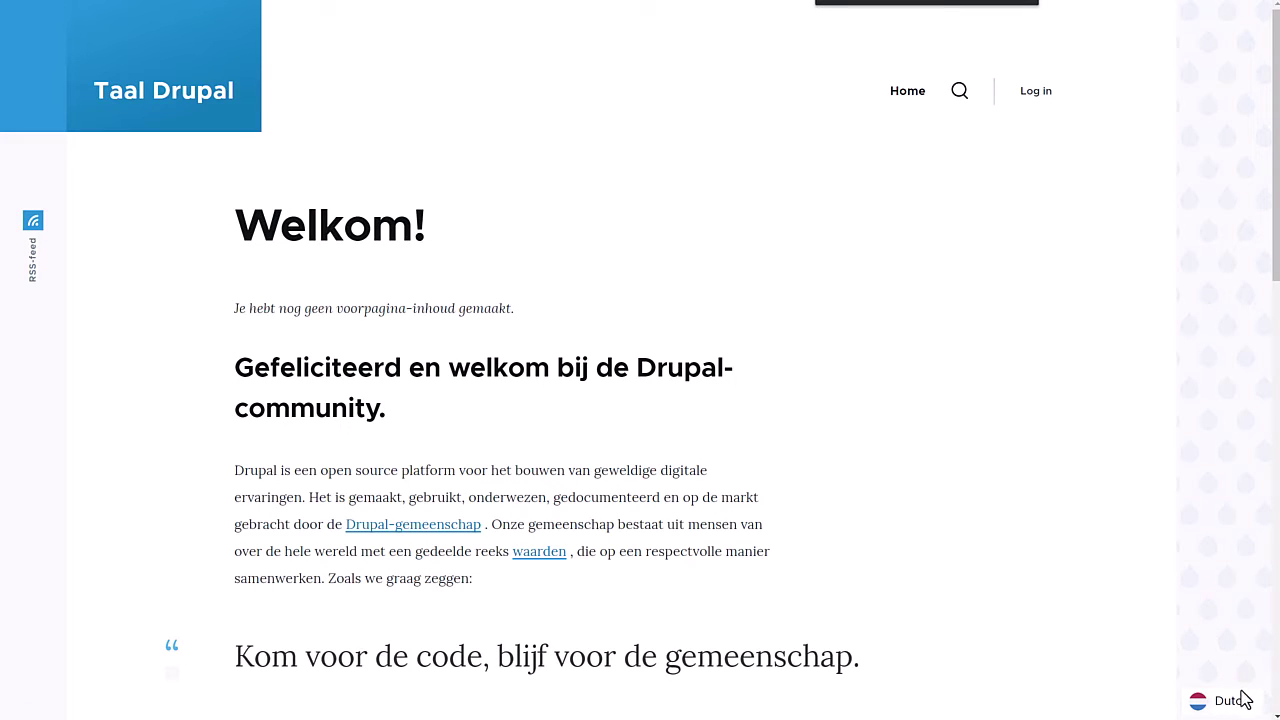
click(1240, 700)
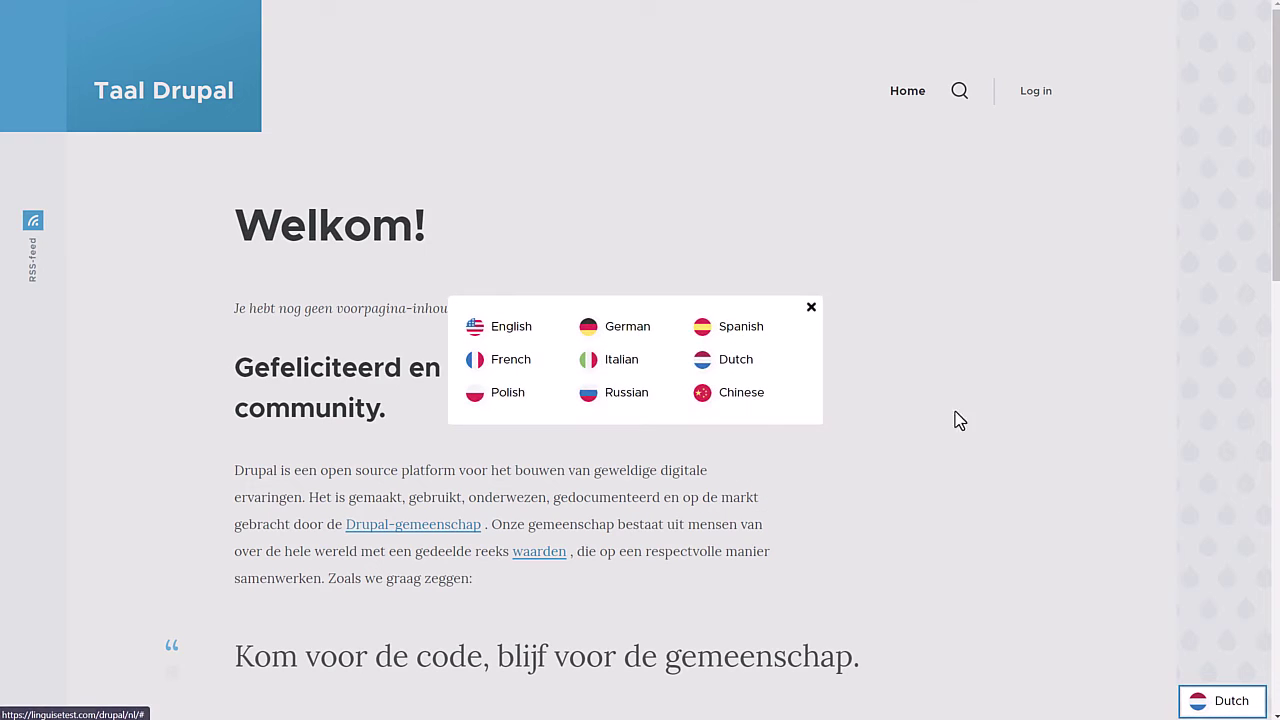
click(746, 400)
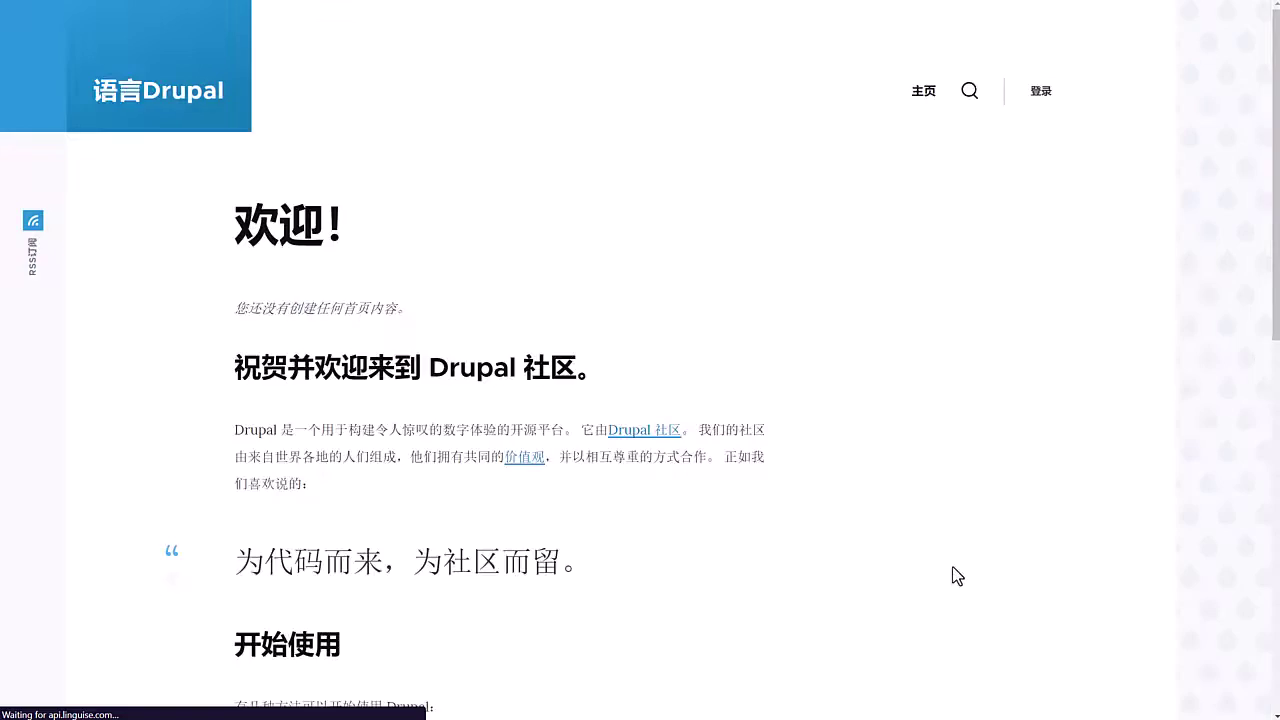
scroll(547, 293, down, 10)
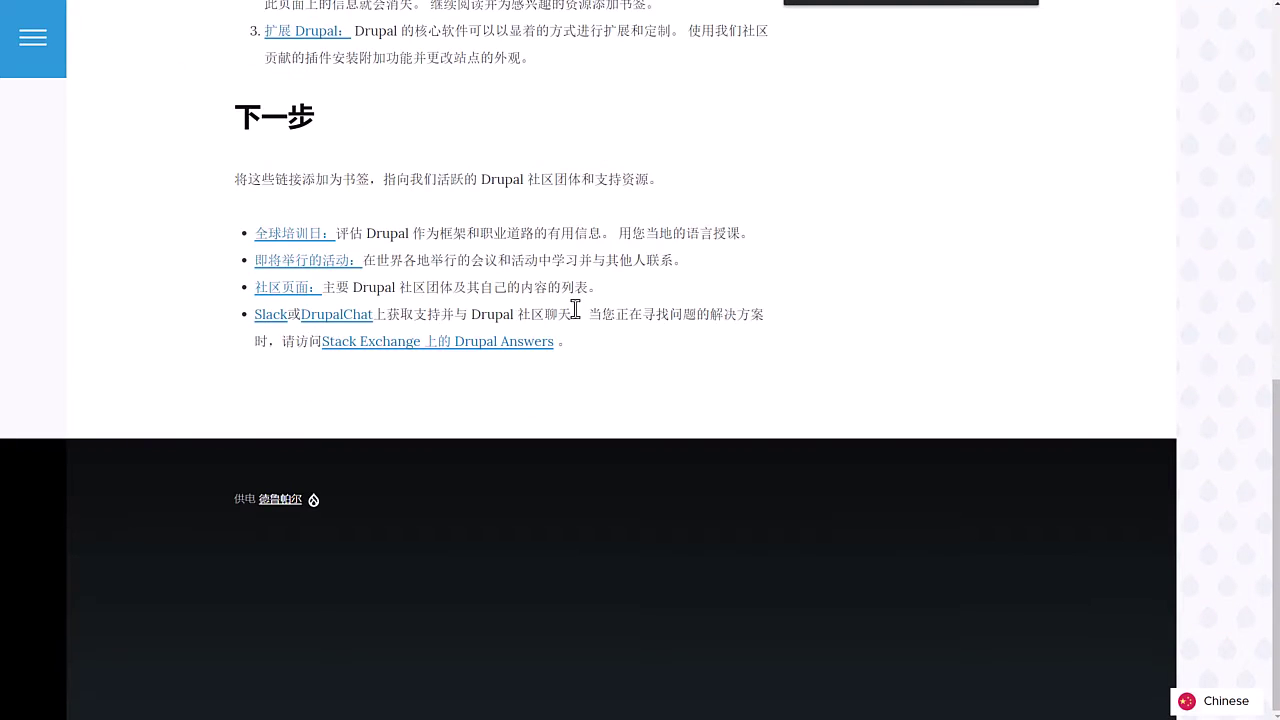
scroll(576, 310, up, 10)
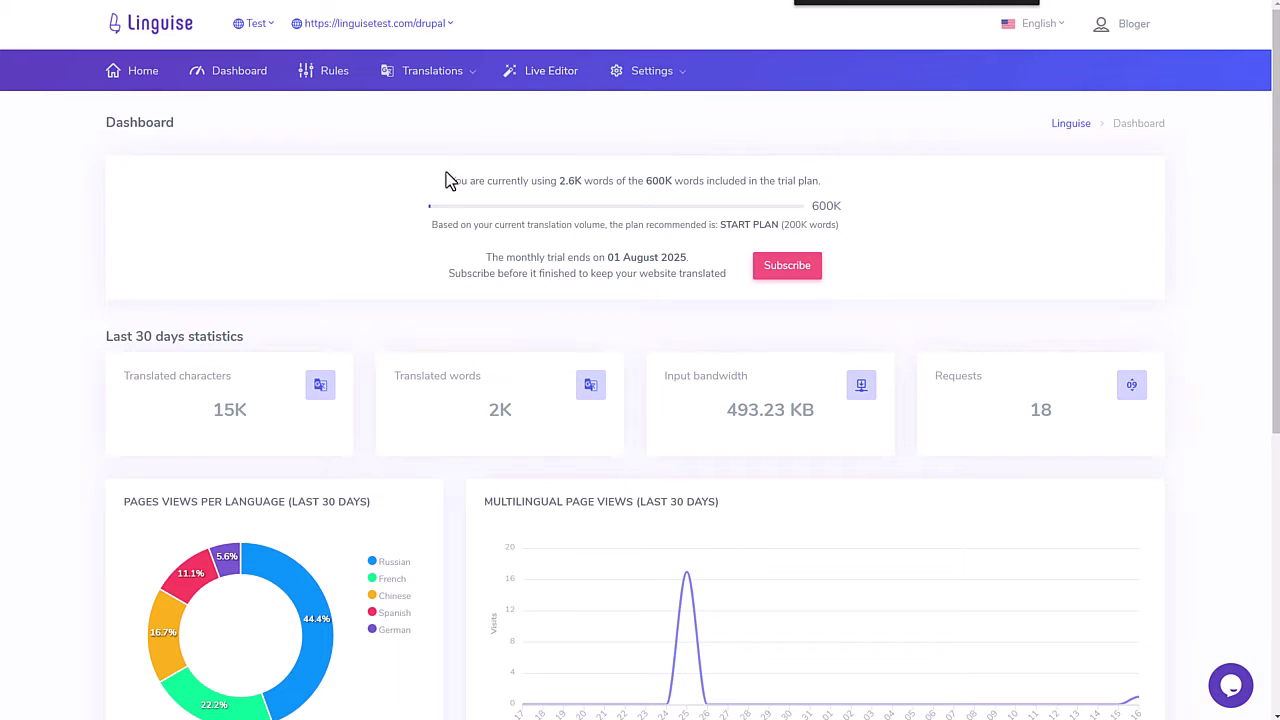
Scroll through the dashboard's translated characters, words, bandwidth and request charts
scroll(433, 343, down, 3)
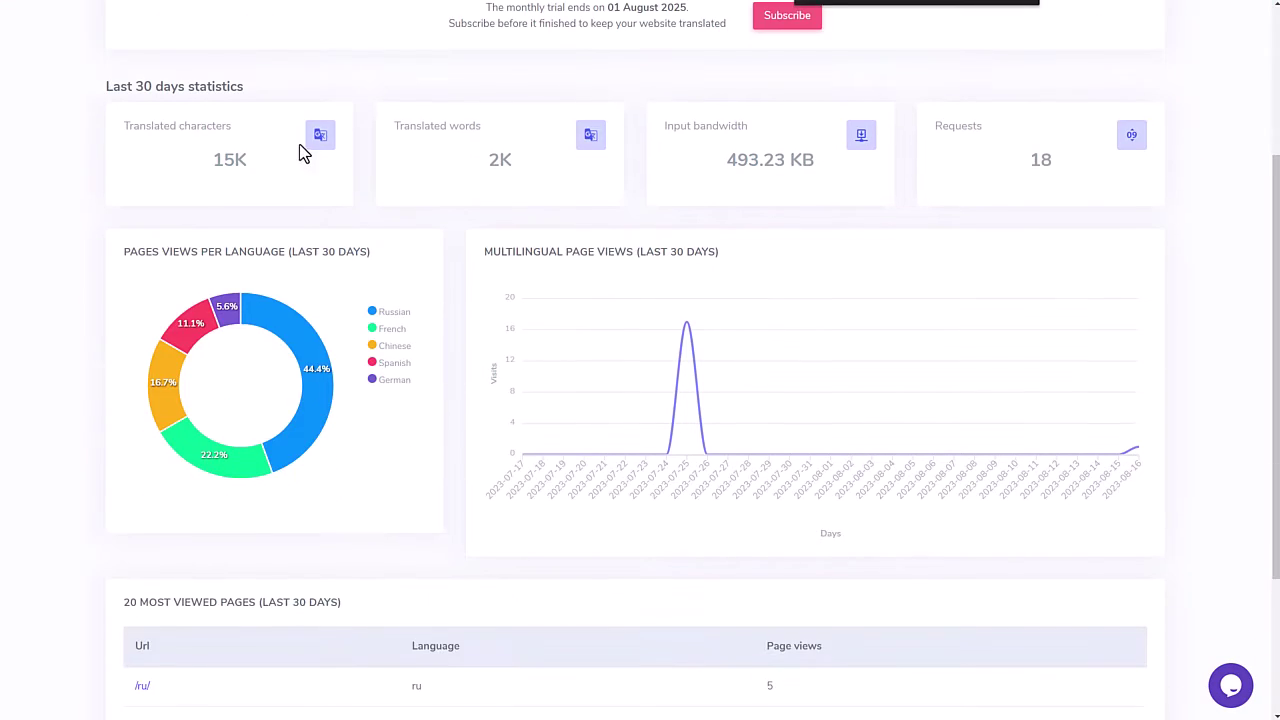
scroll(588, 283, down, 3)
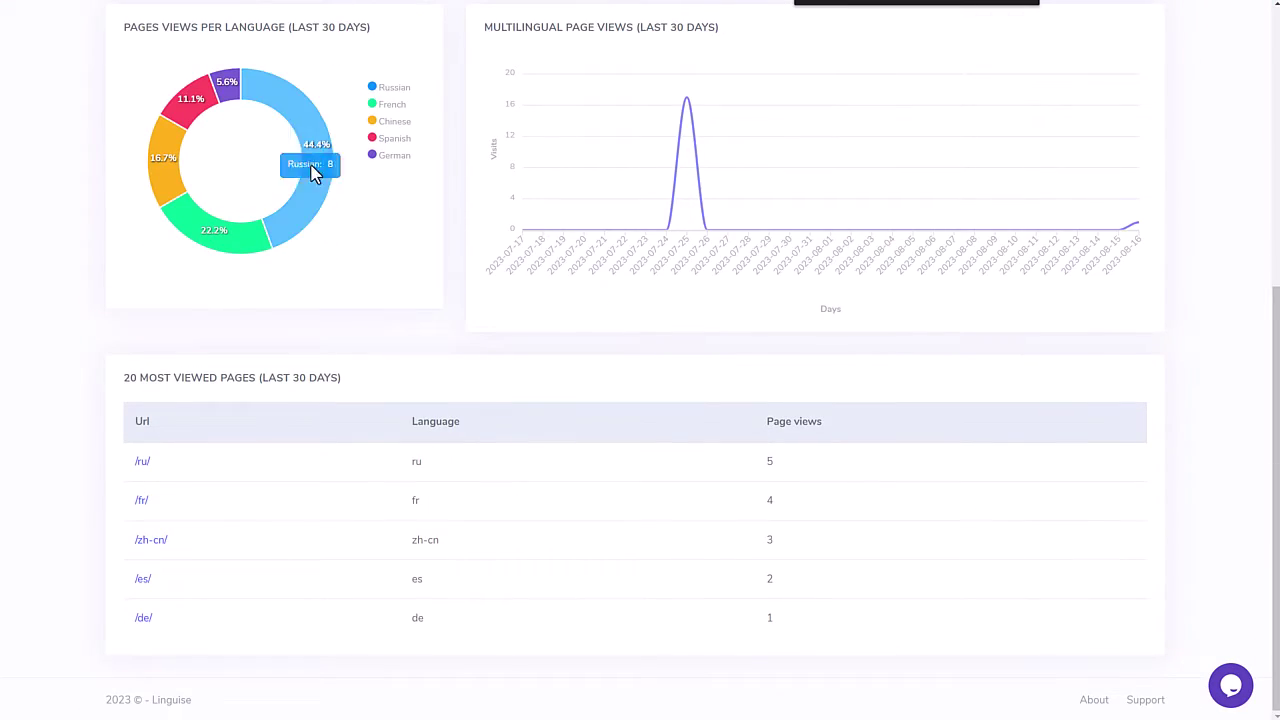
scroll(380, 150, up, 6)
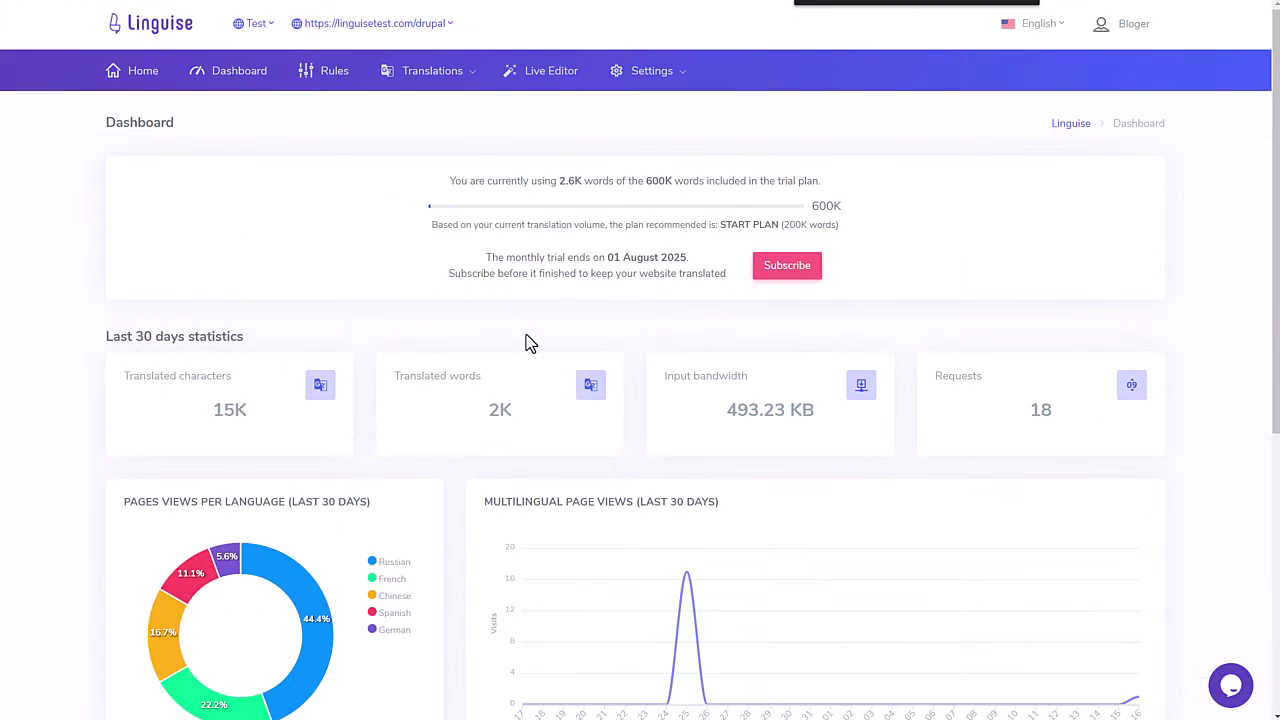
Open the Language flags display settings and preview the popup and dropdown switcher styles
mouse_move(652, 80)
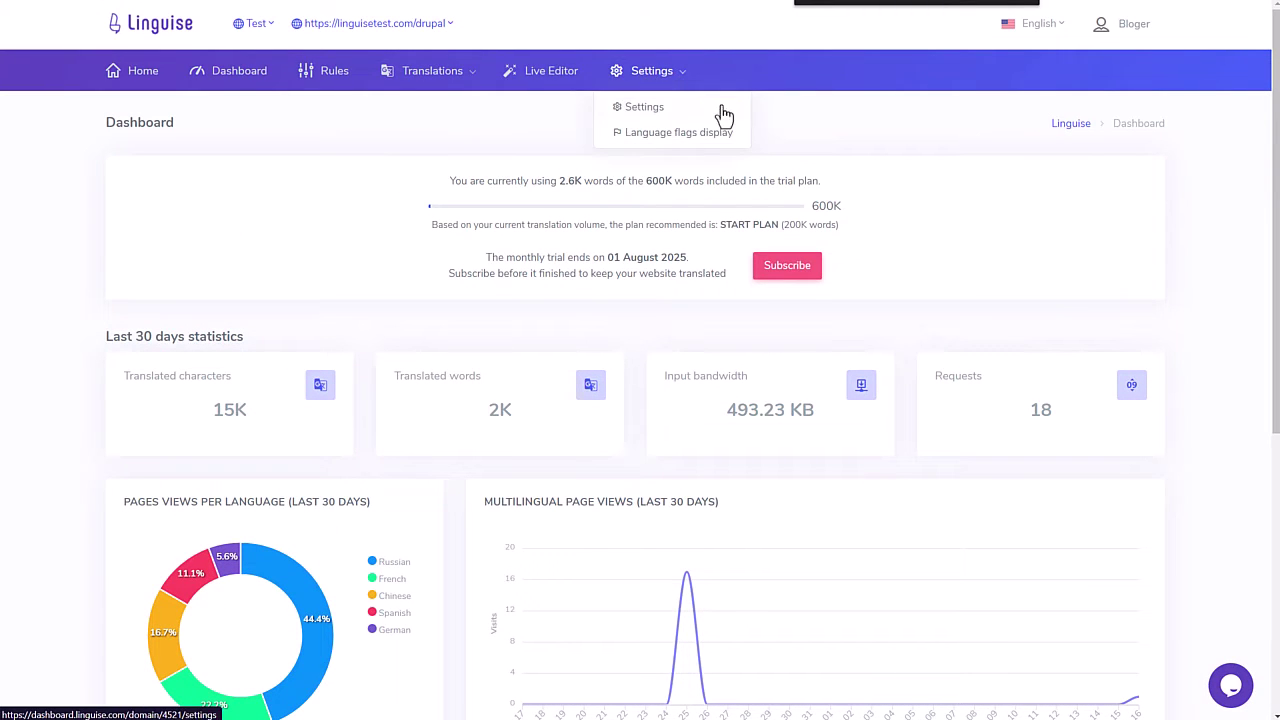
click(626, 130)
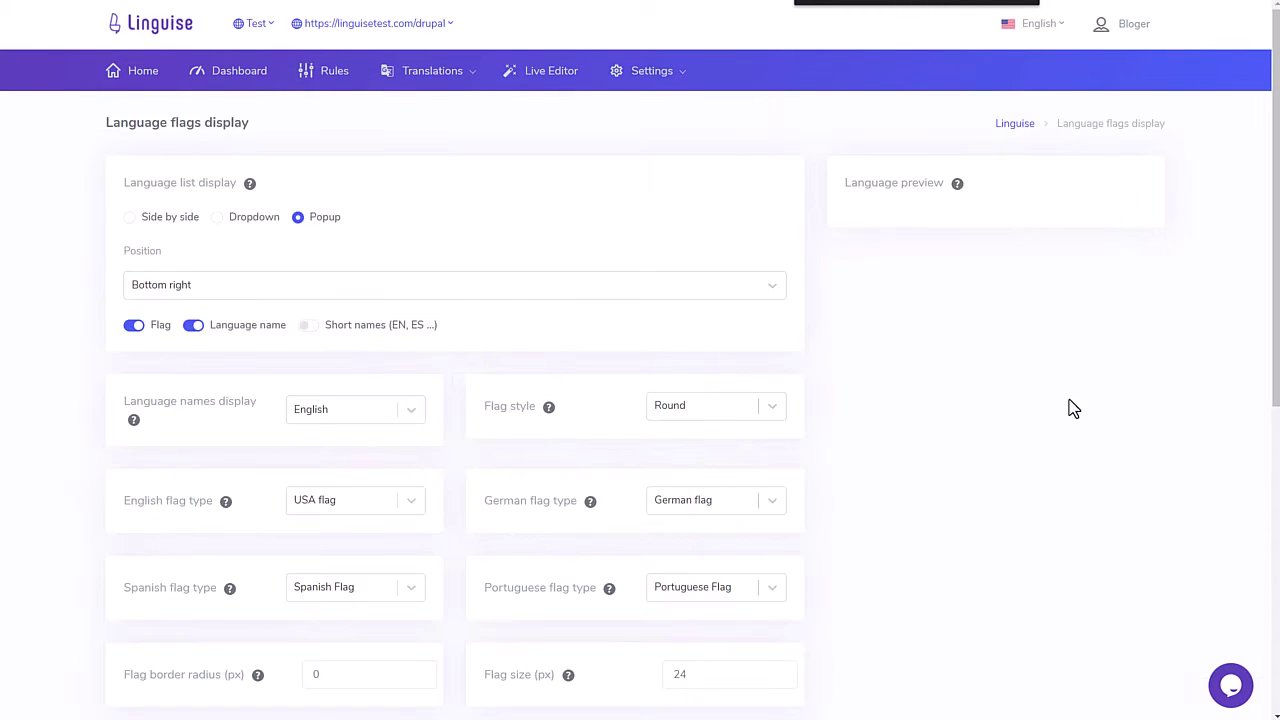
click(894, 226)
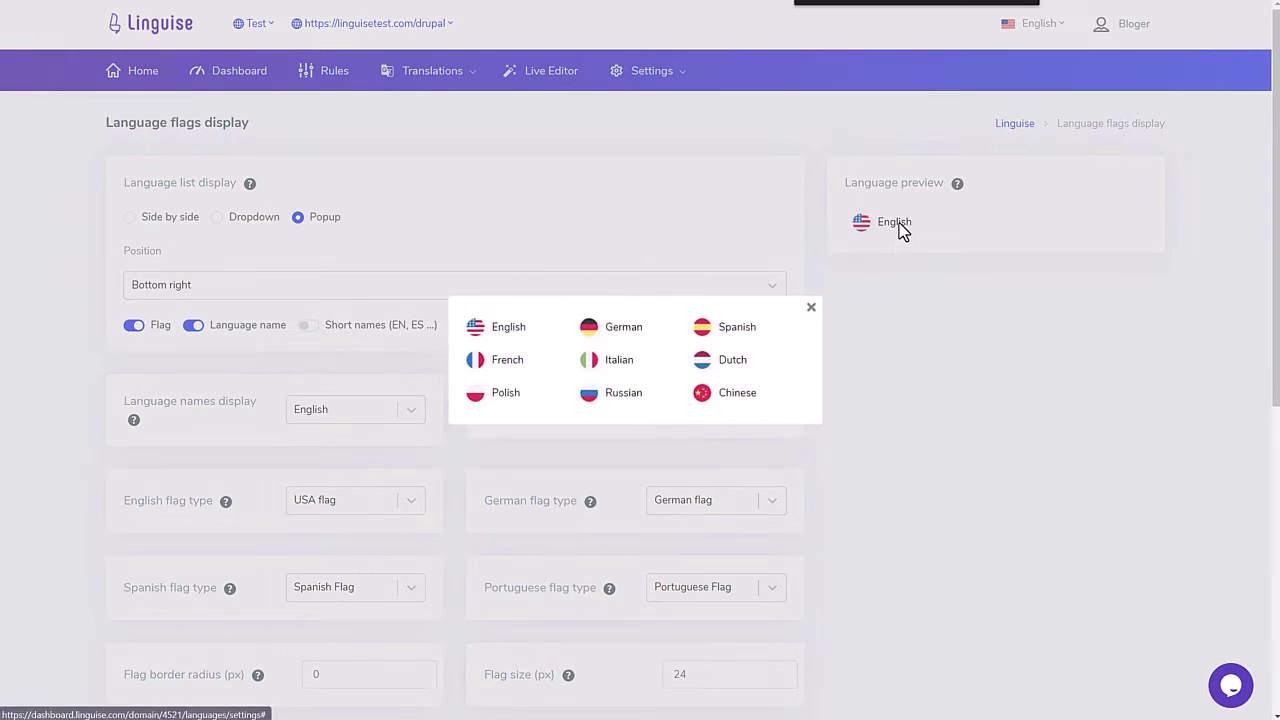
click(909, 337)
click(254, 222)
click(900, 230)
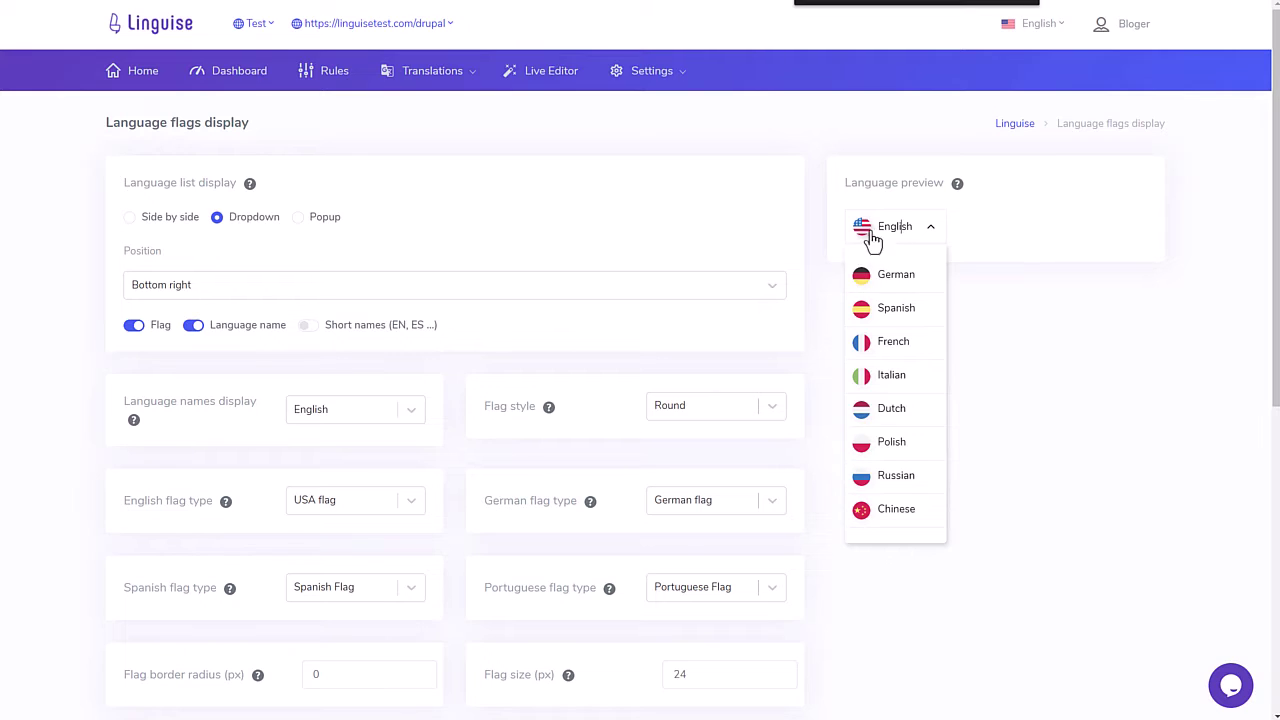
click(919, 243)
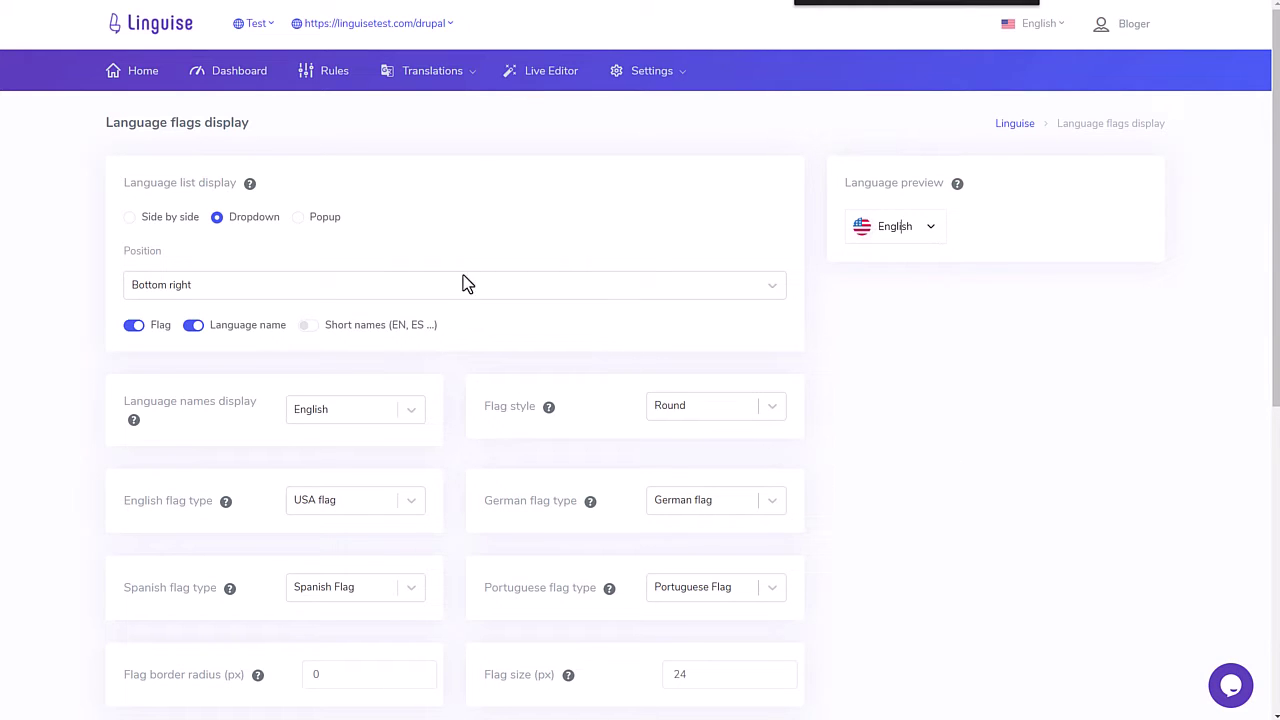
Choose the side by side layout, keep flags on and turn off language names
click(170, 222)
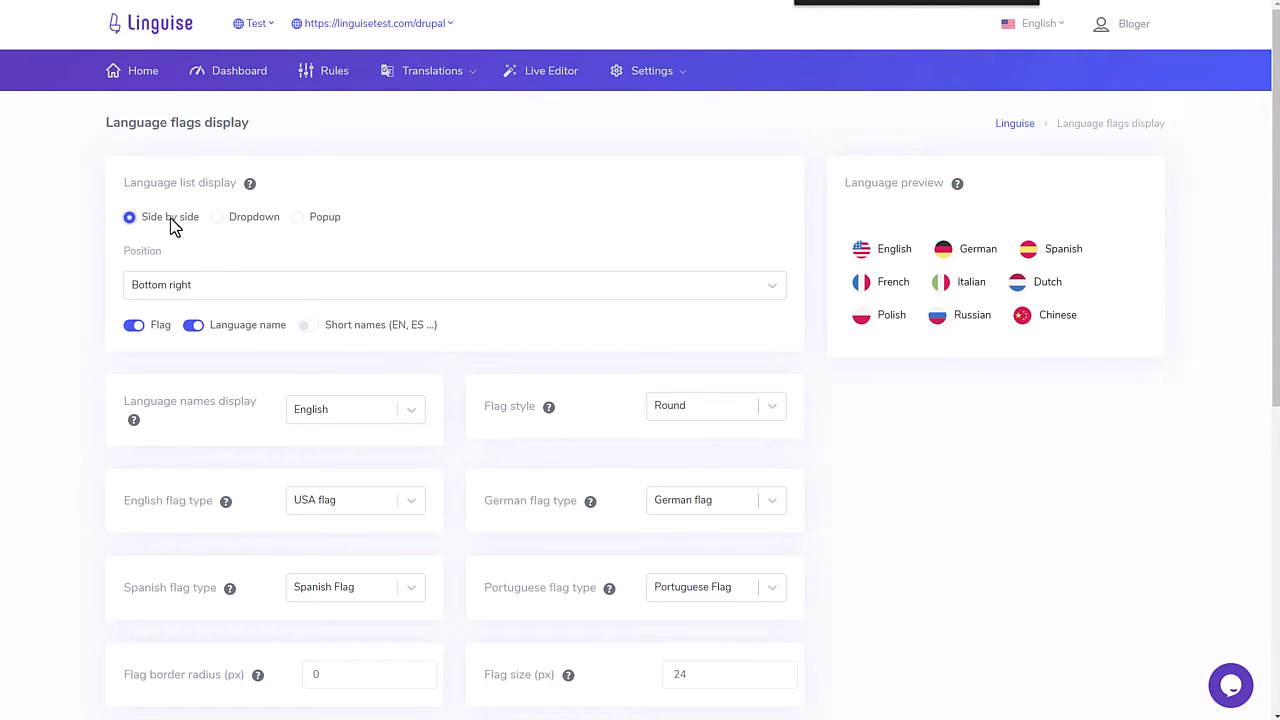
click(135, 330)
click(134, 330)
click(194, 328)
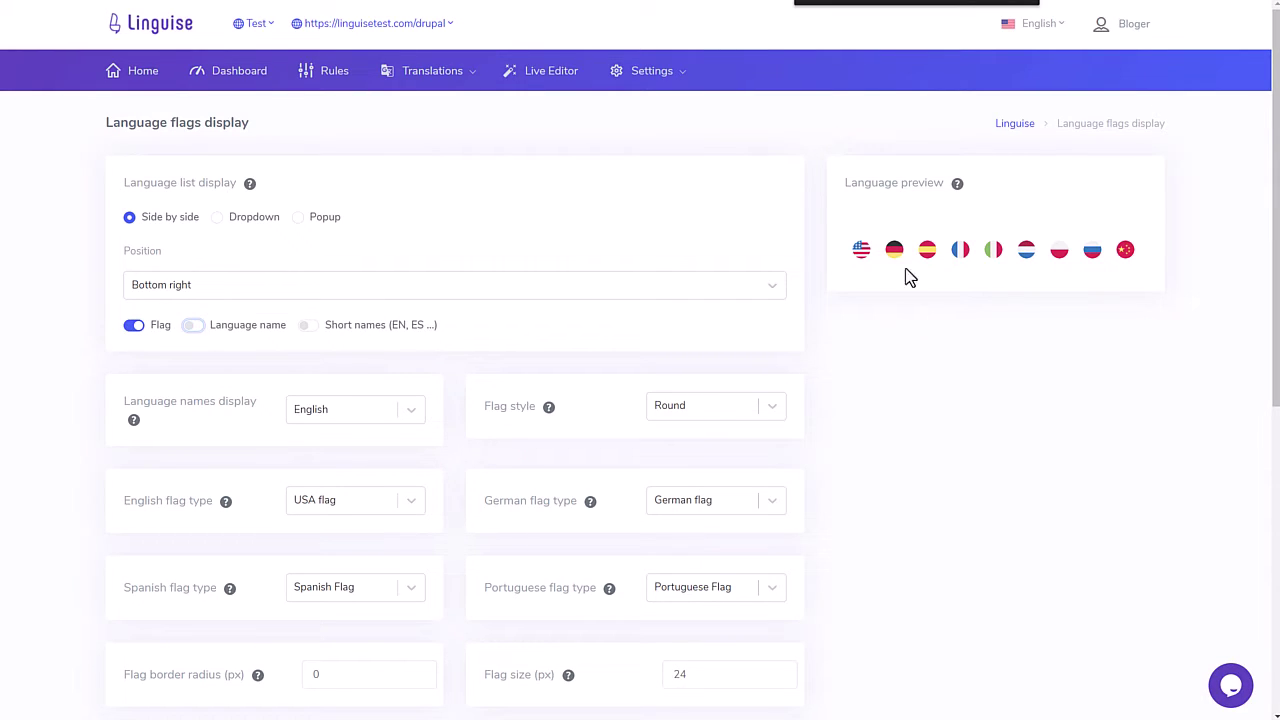
Visit the Live Editor, translation lists, Rules and statistics pages in turn
click(525, 77)
click(442, 80)
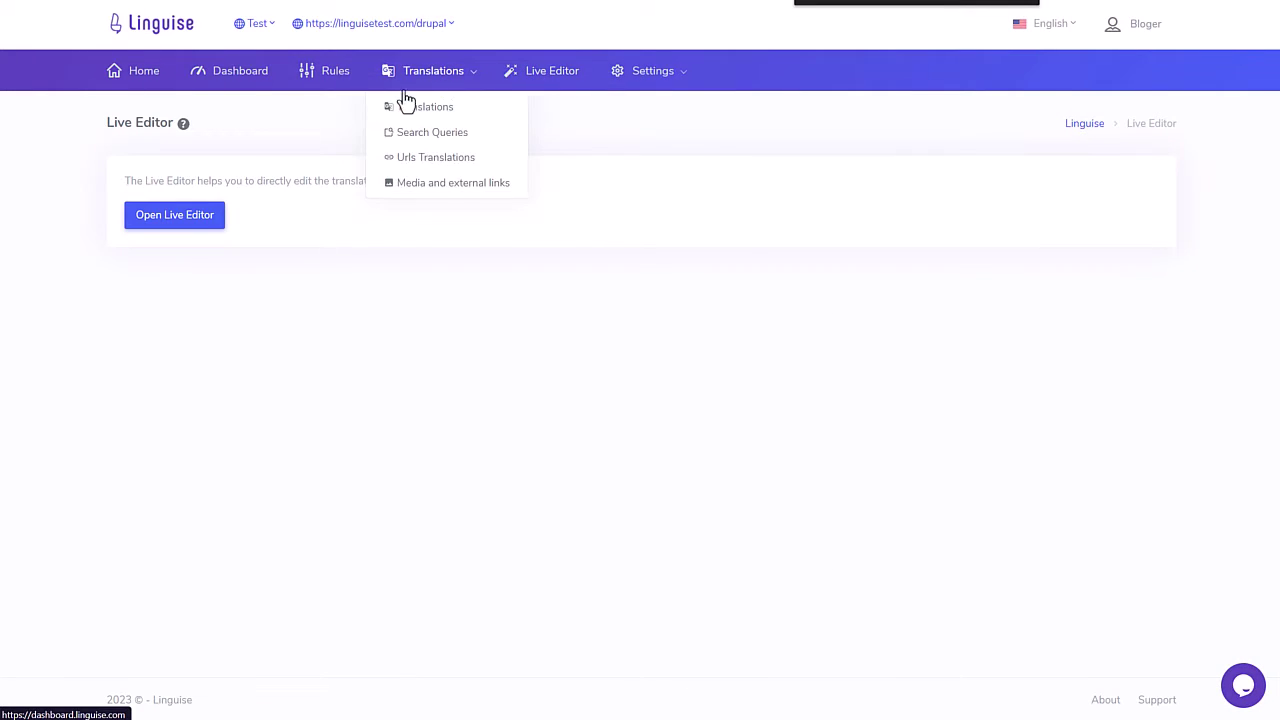
click(327, 83)
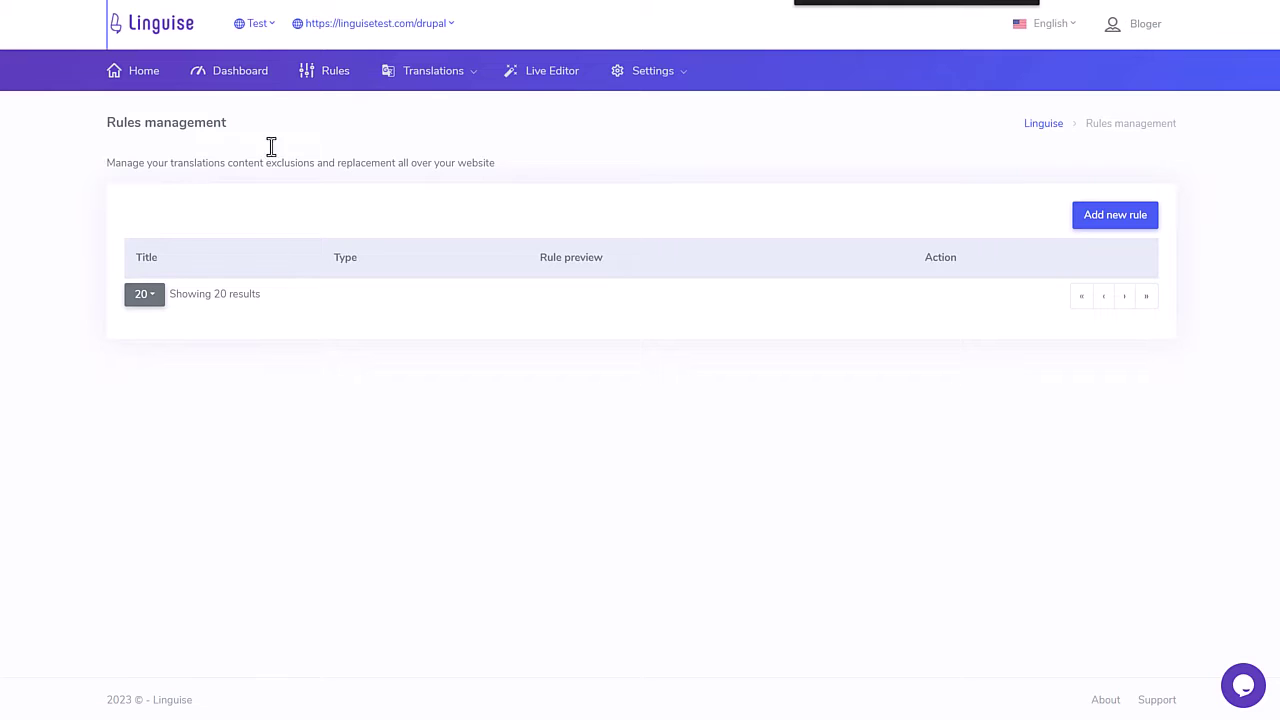
click(250, 80)
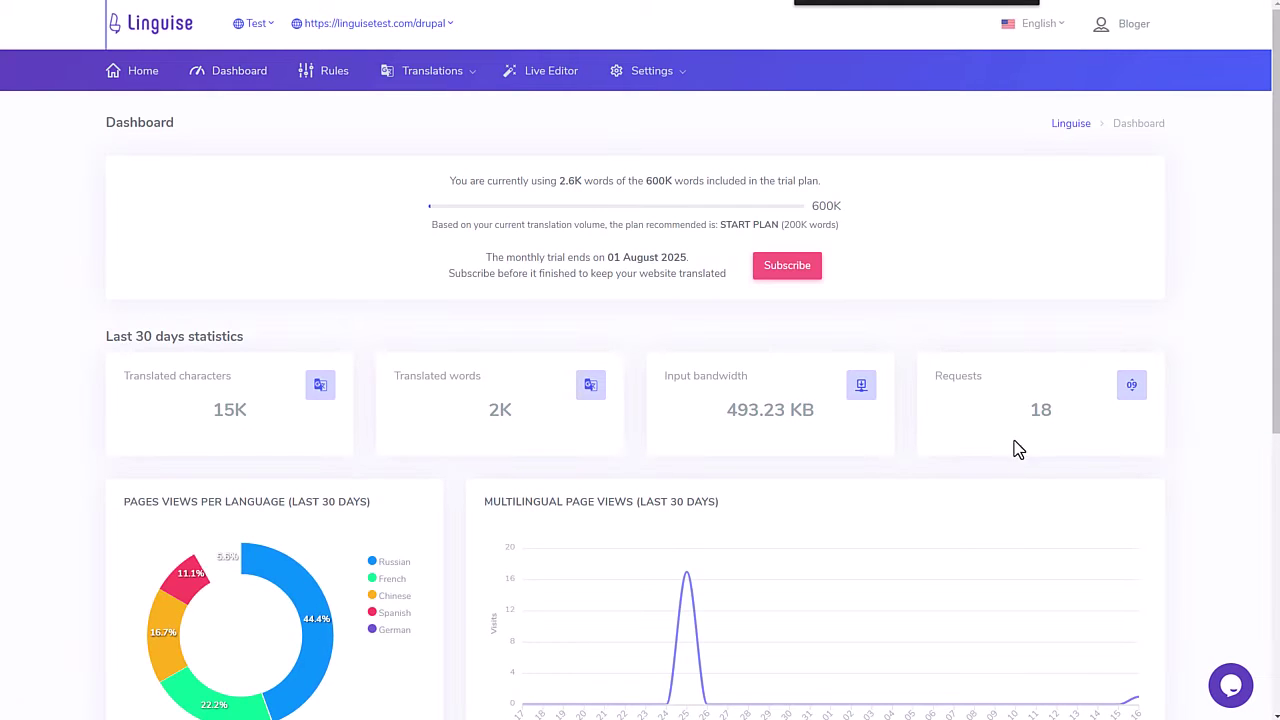
scroll(1018, 428, down, 5)
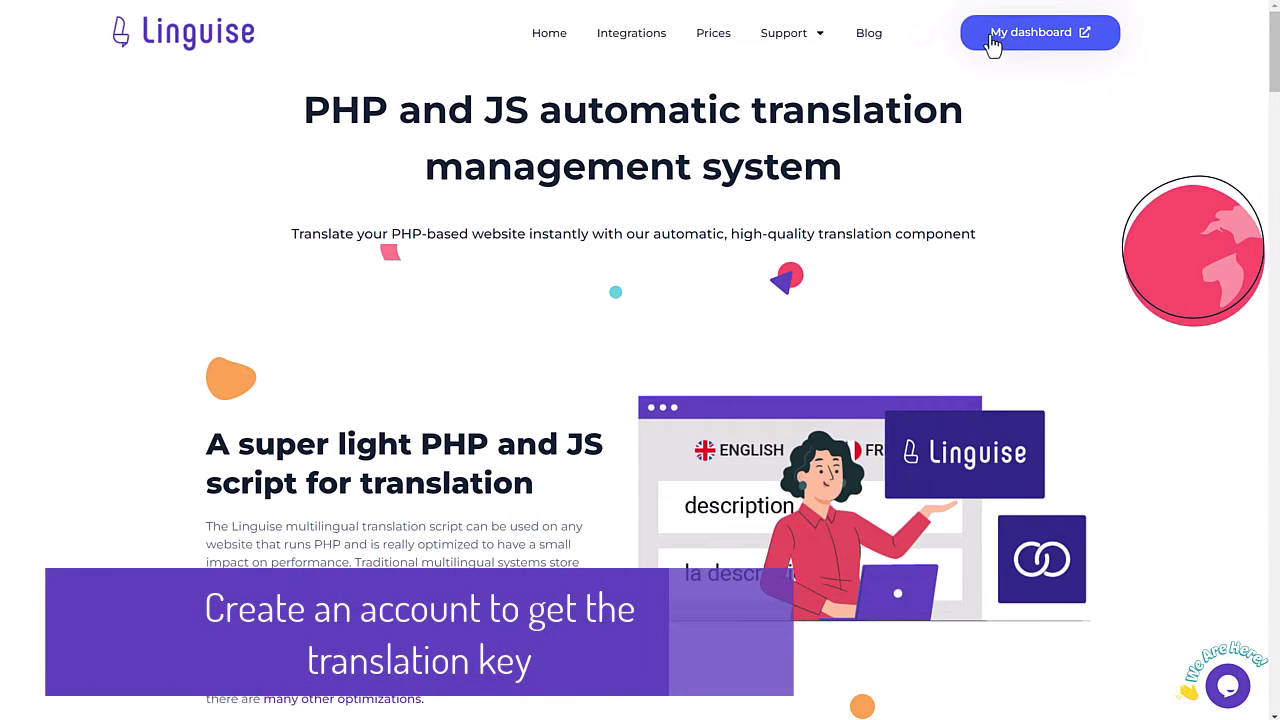
Sign in with the saved email and password, then start adding a new domain
click(1000, 36)
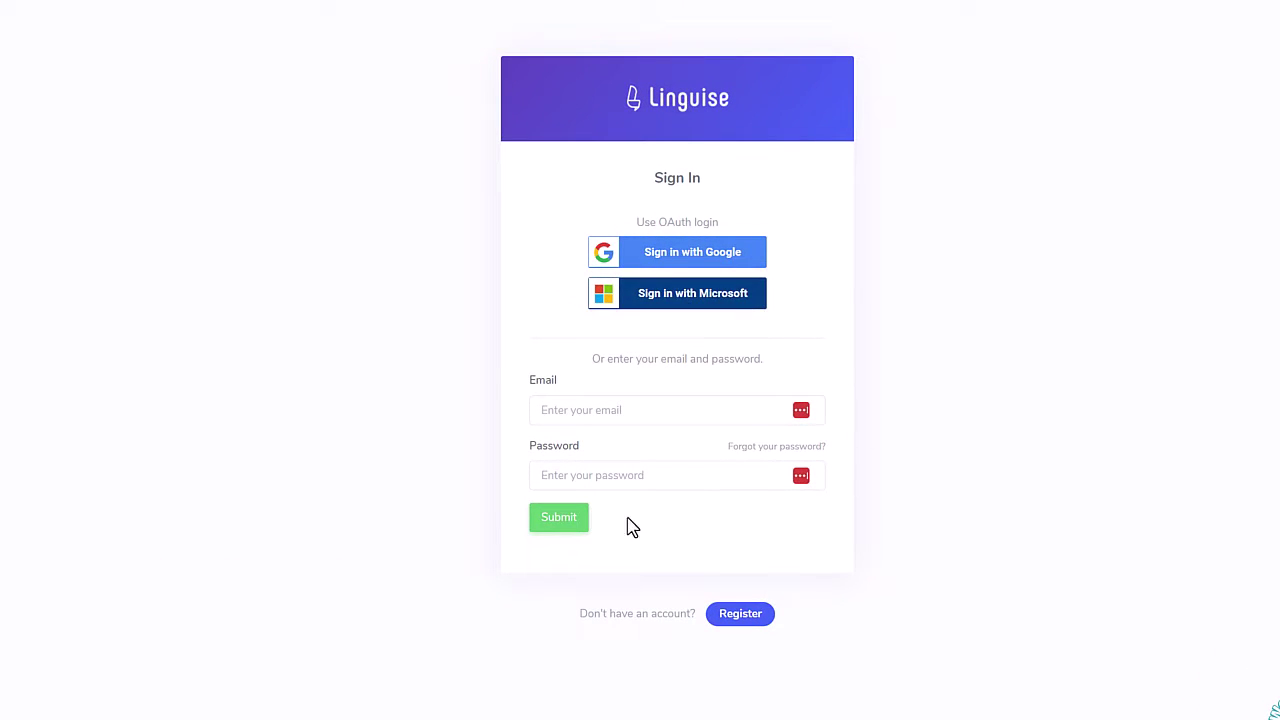
click(736, 617)
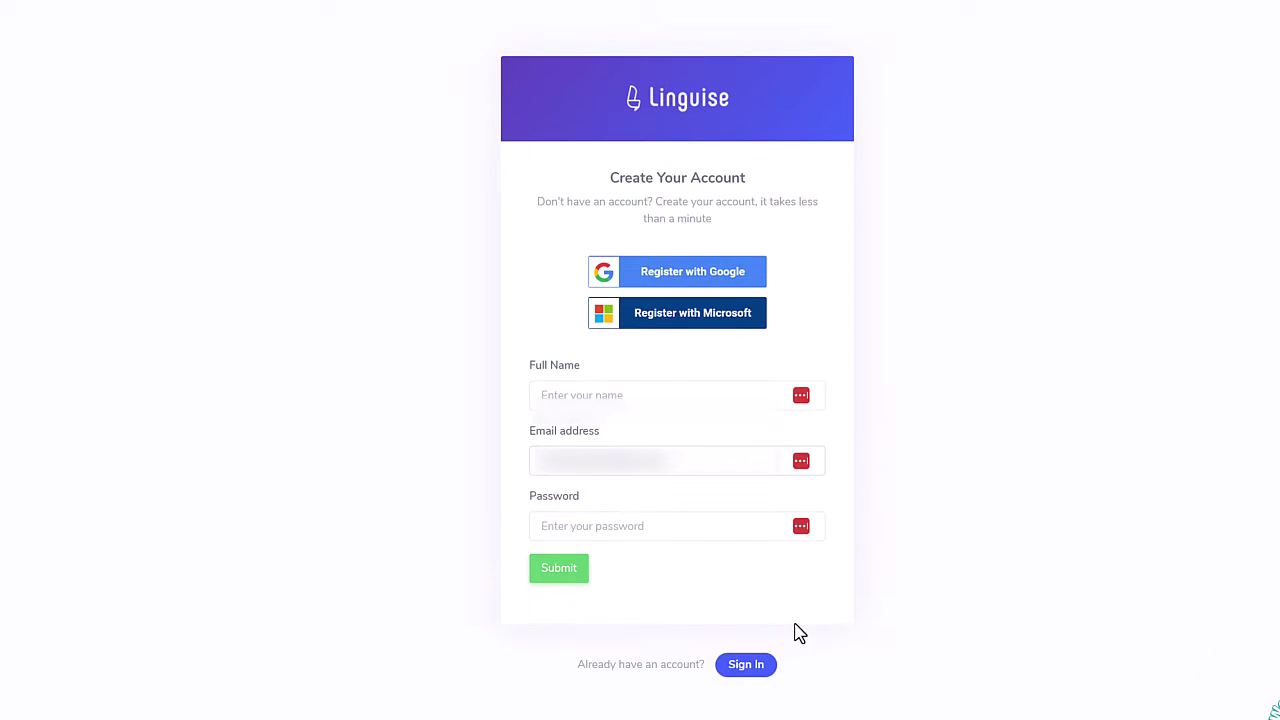
click(745, 668)
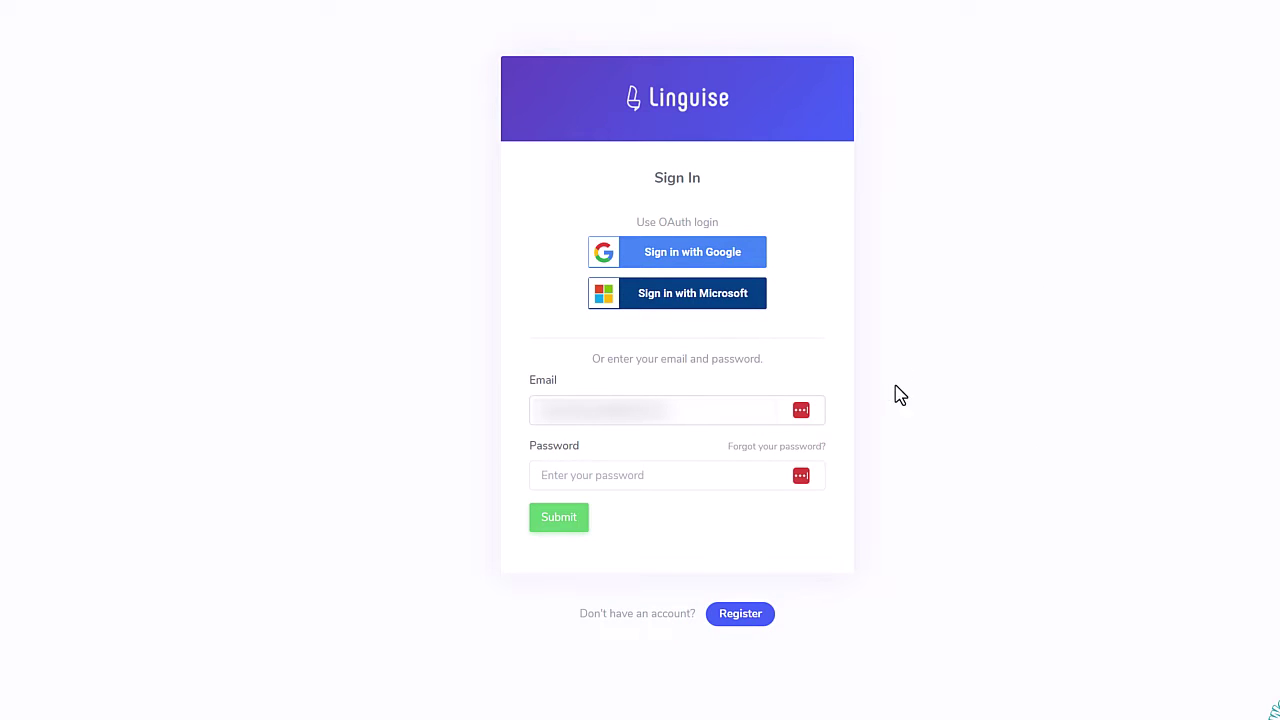
click(690, 410)
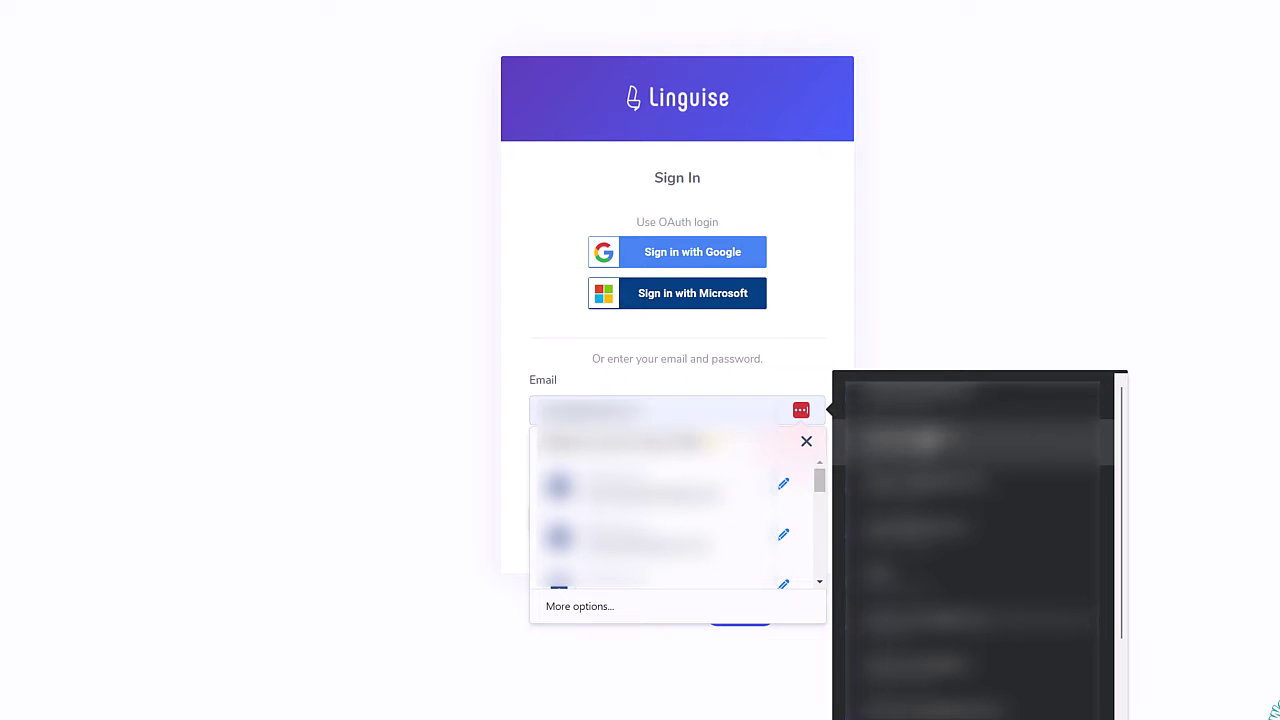
click(935, 527)
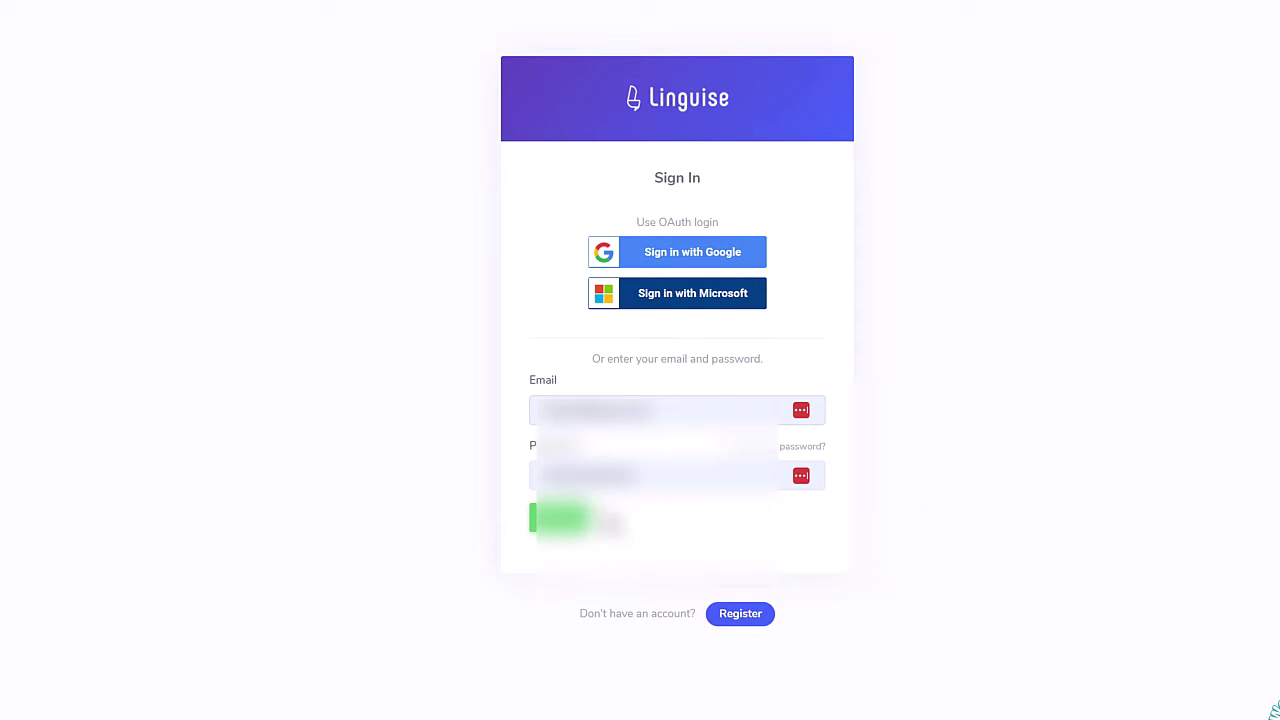
click(560, 517)
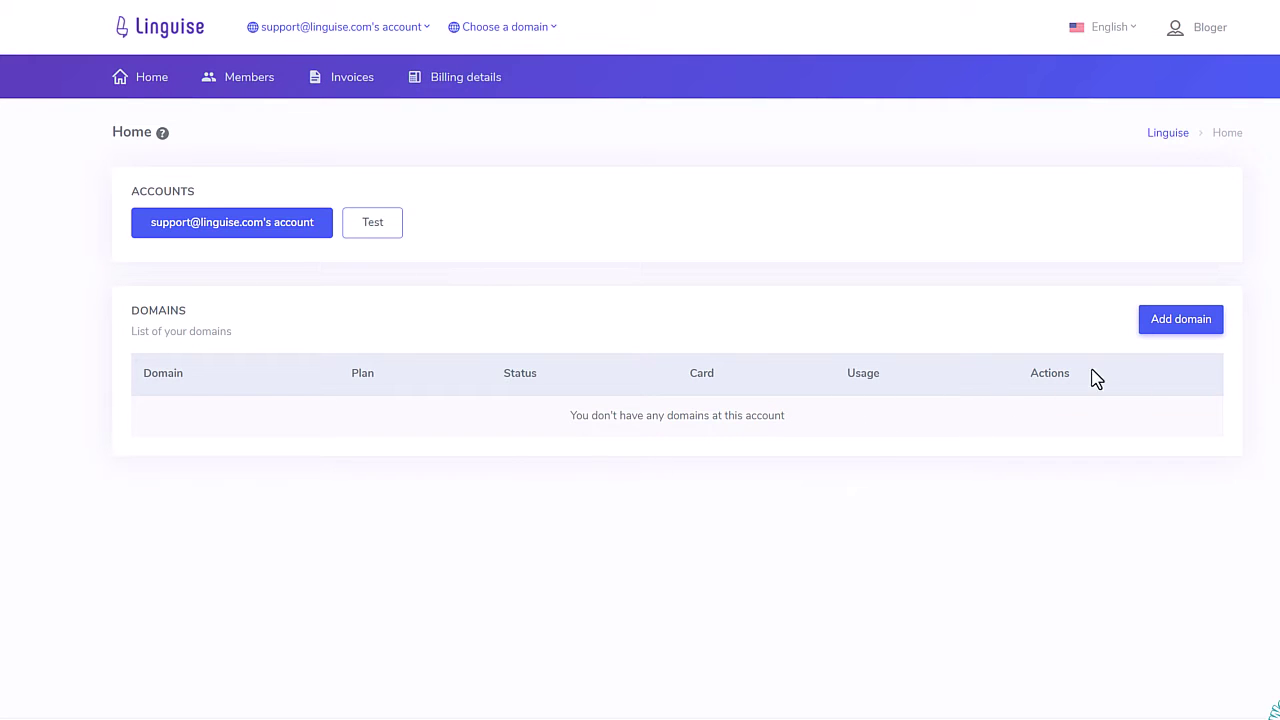
click(1172, 327)
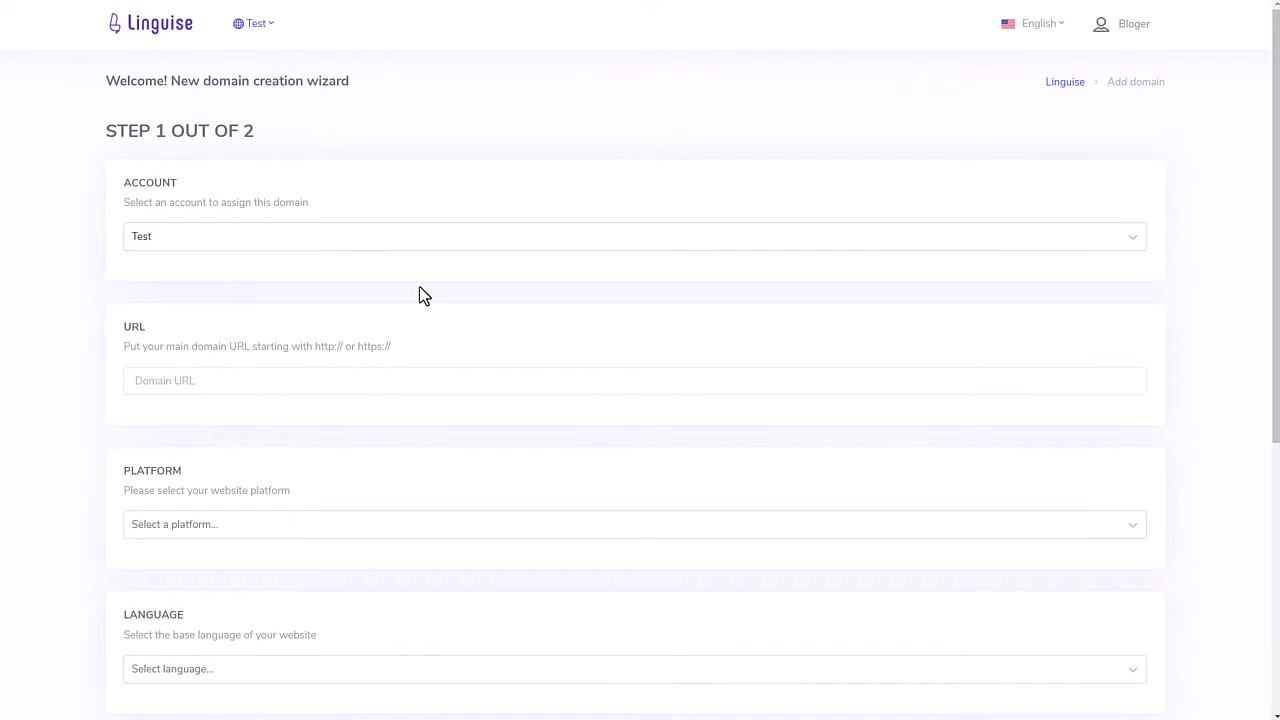
Enter linguisetest.com/drupal as the new domain's URL
drag(350, 84, 183, 104)
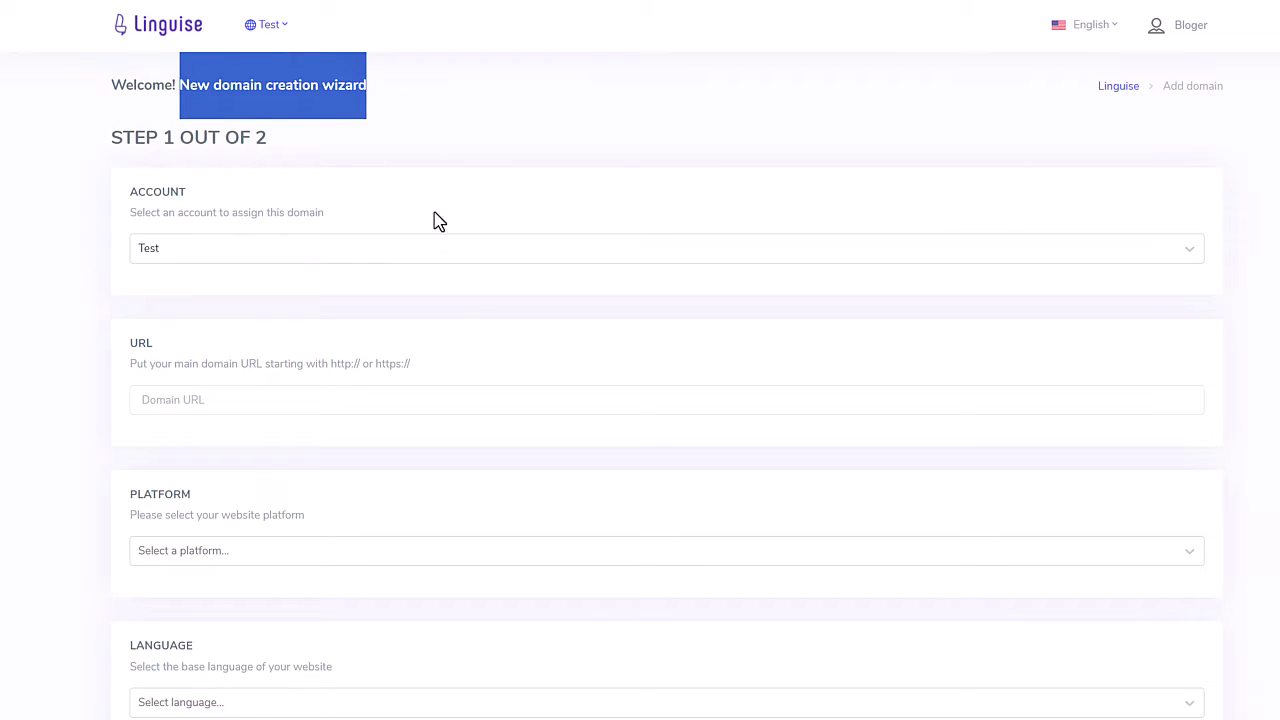
click(457, 314)
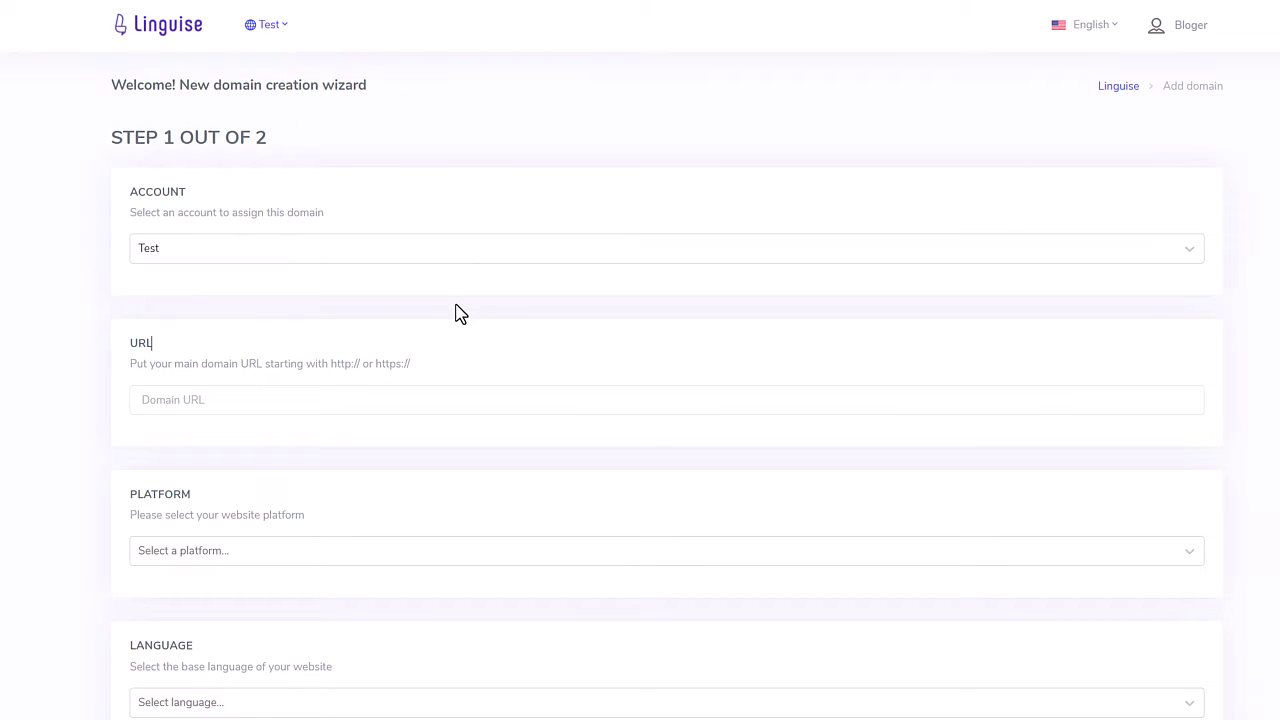
scroll(457, 314, down, 5)
scroll(705, 600, up, 5)
click(202, 400)
text(https://linguisetest.com/drupal/)
drag(292, 400, 261, 400)
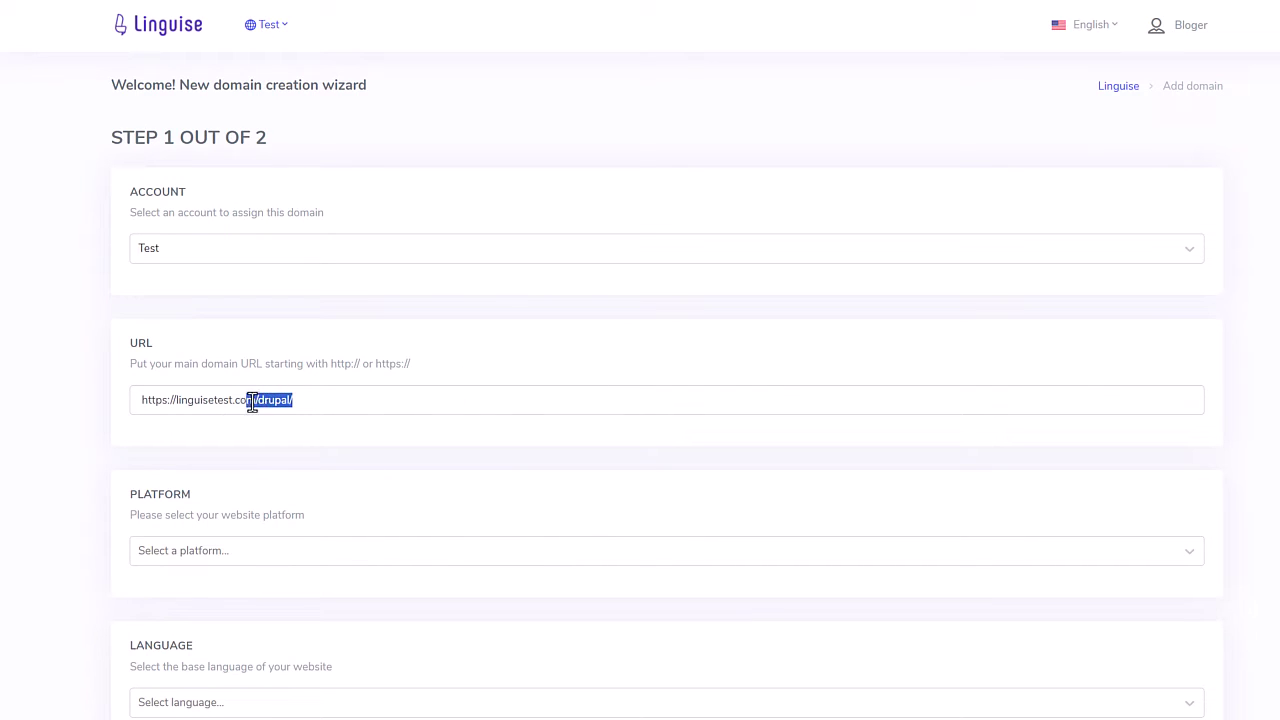
Set the platform to Drupal and the base language to English
scroll(280, 440, down, 5)
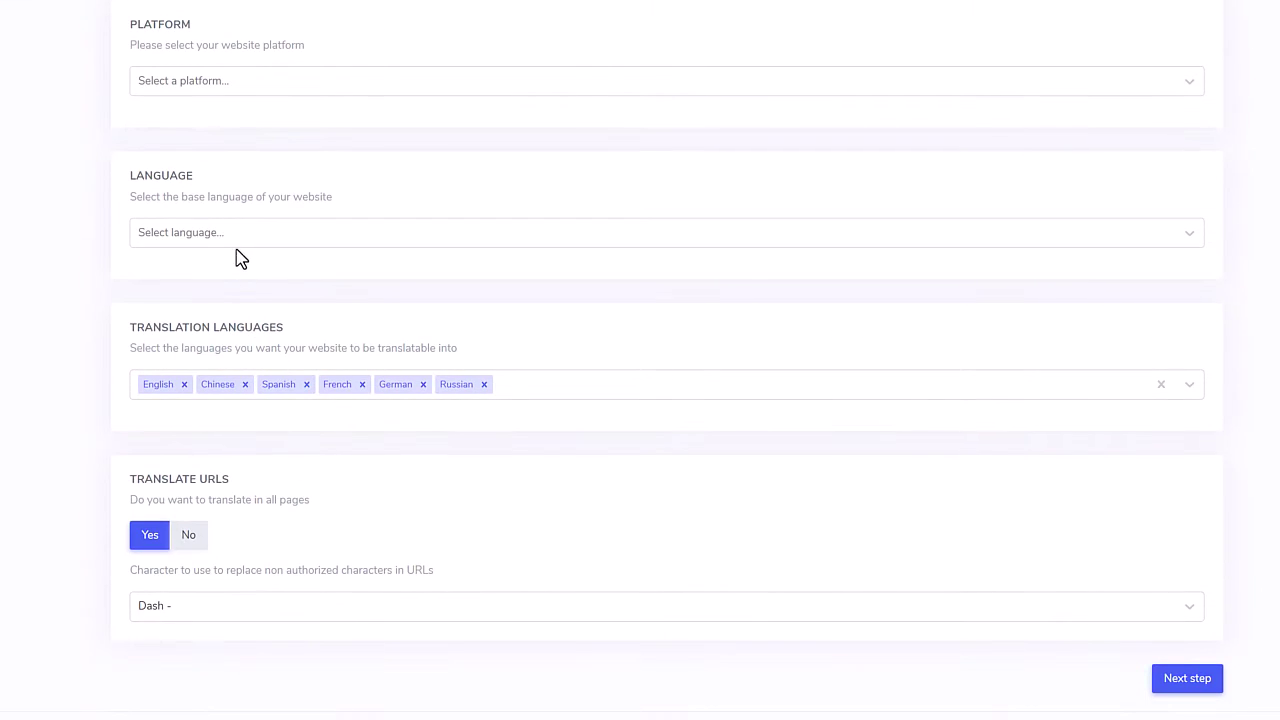
click(238, 82)
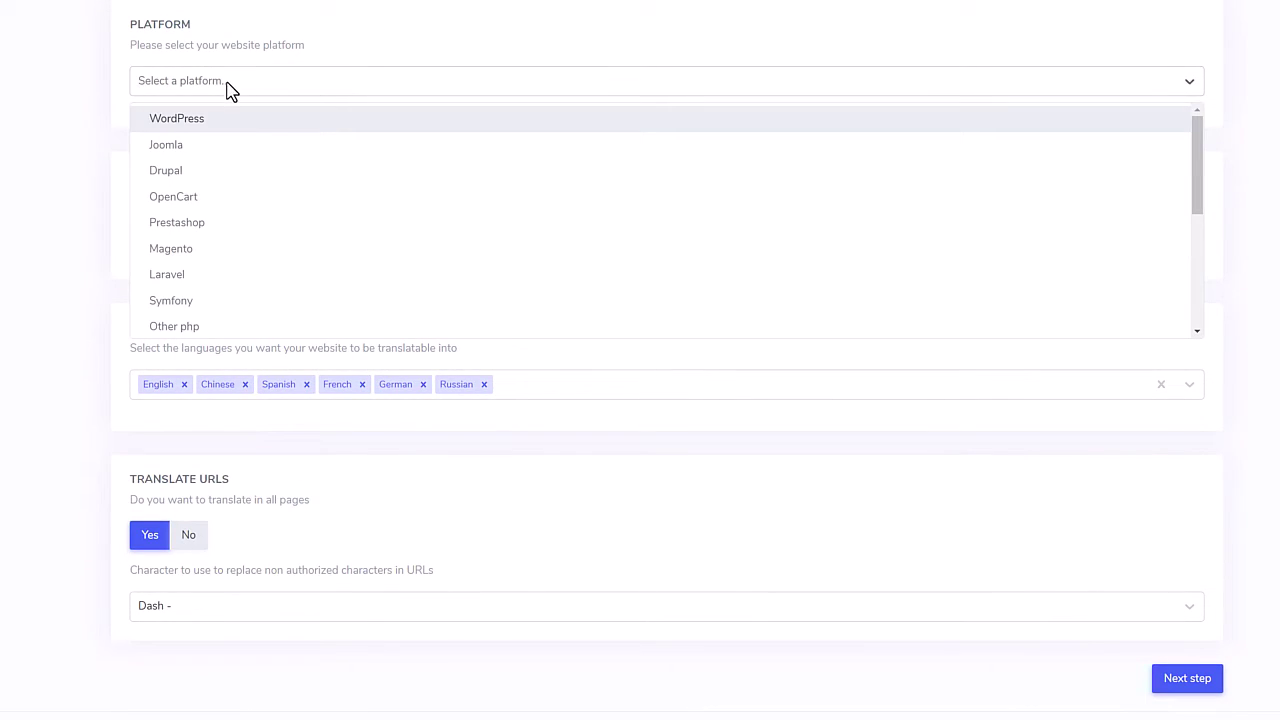
click(229, 172)
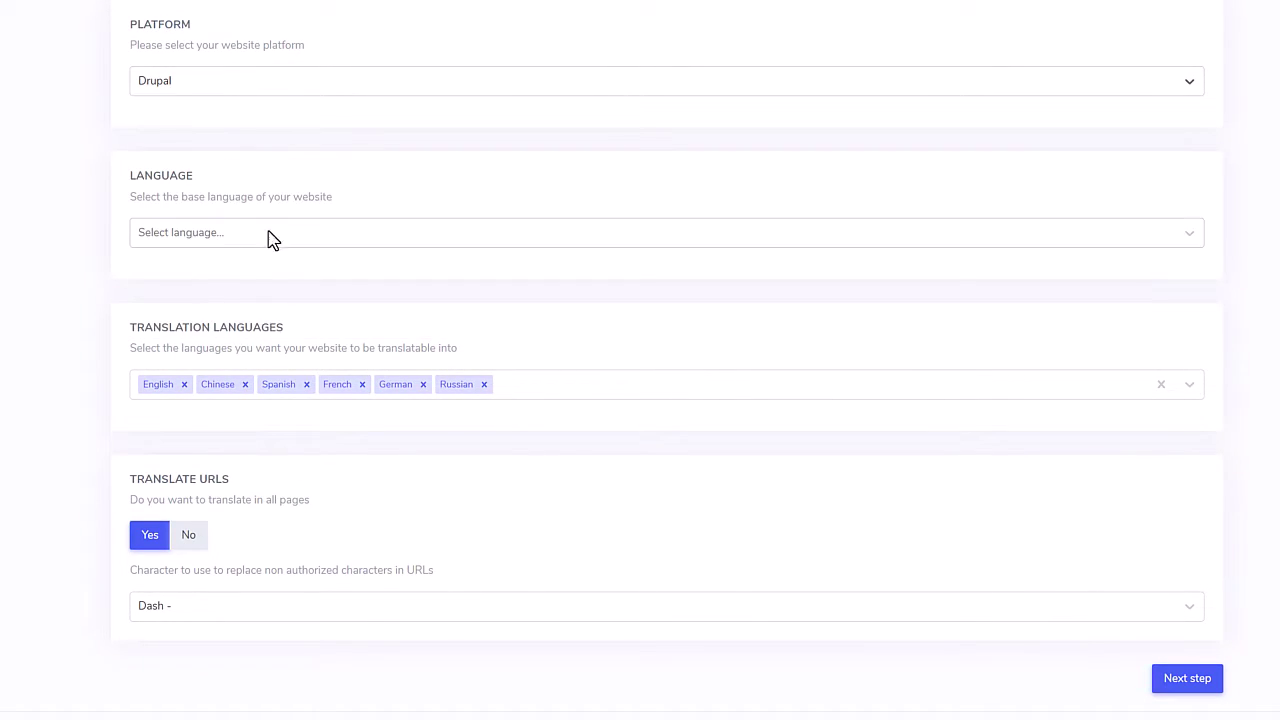
click(270, 238)
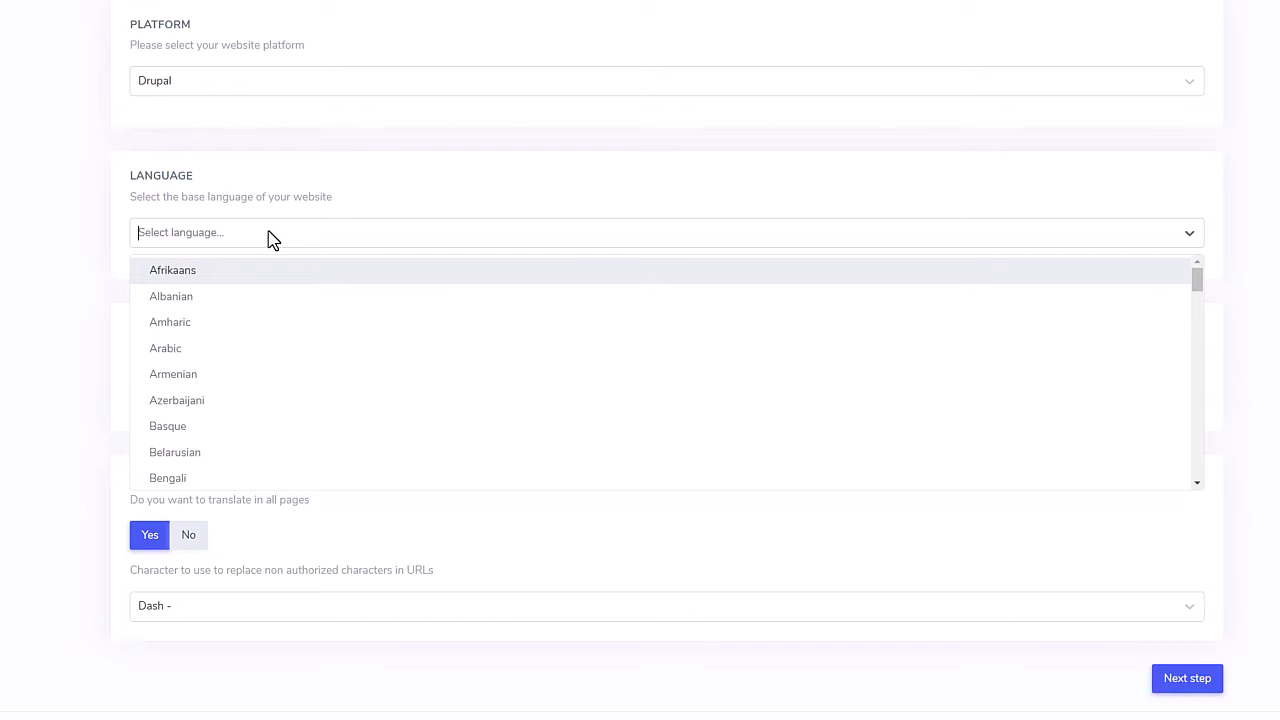
text(eng)
key(Down)
key(Return)
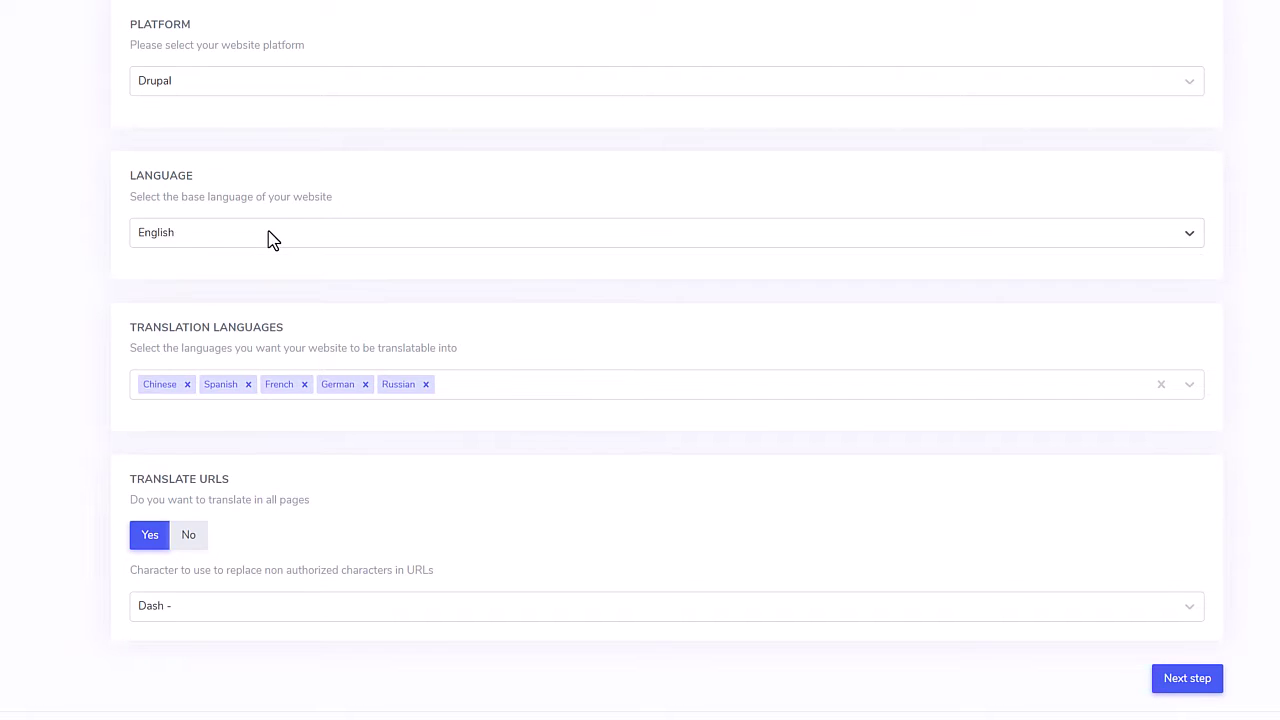
Add Dutch and Belarusian as translation languages and save step one
click(477, 397)
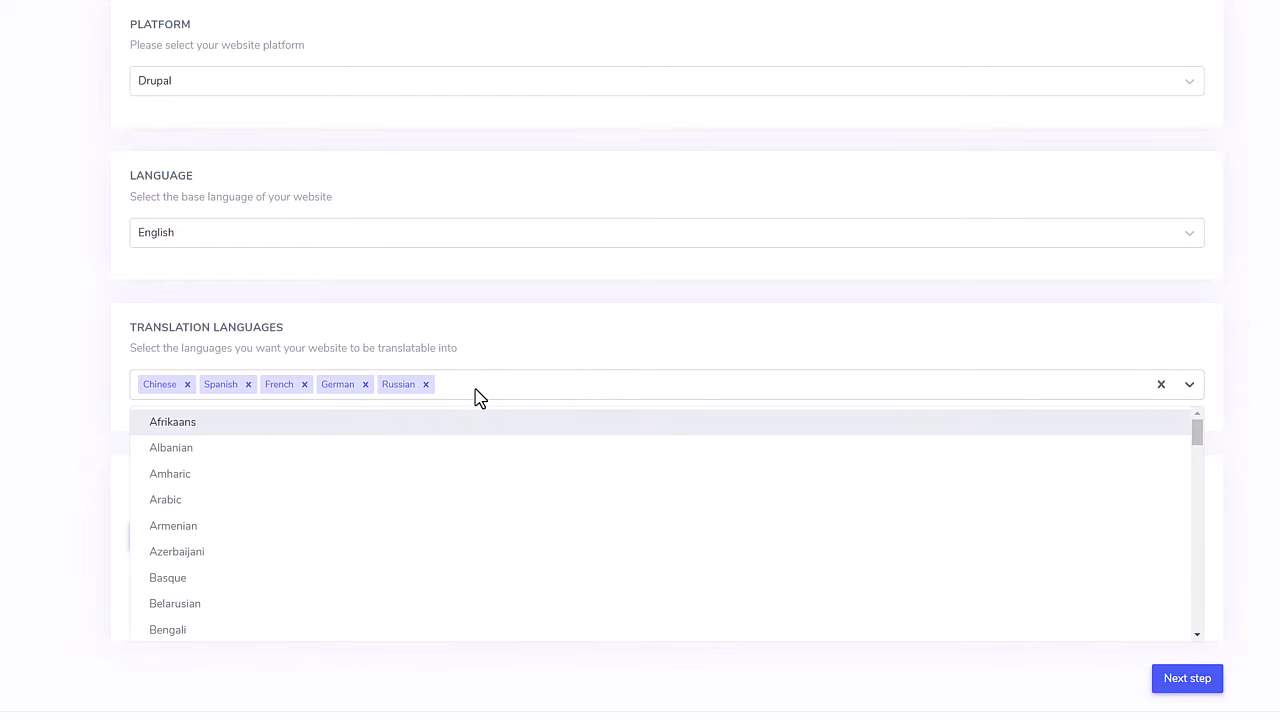
text(du)
key(Return)
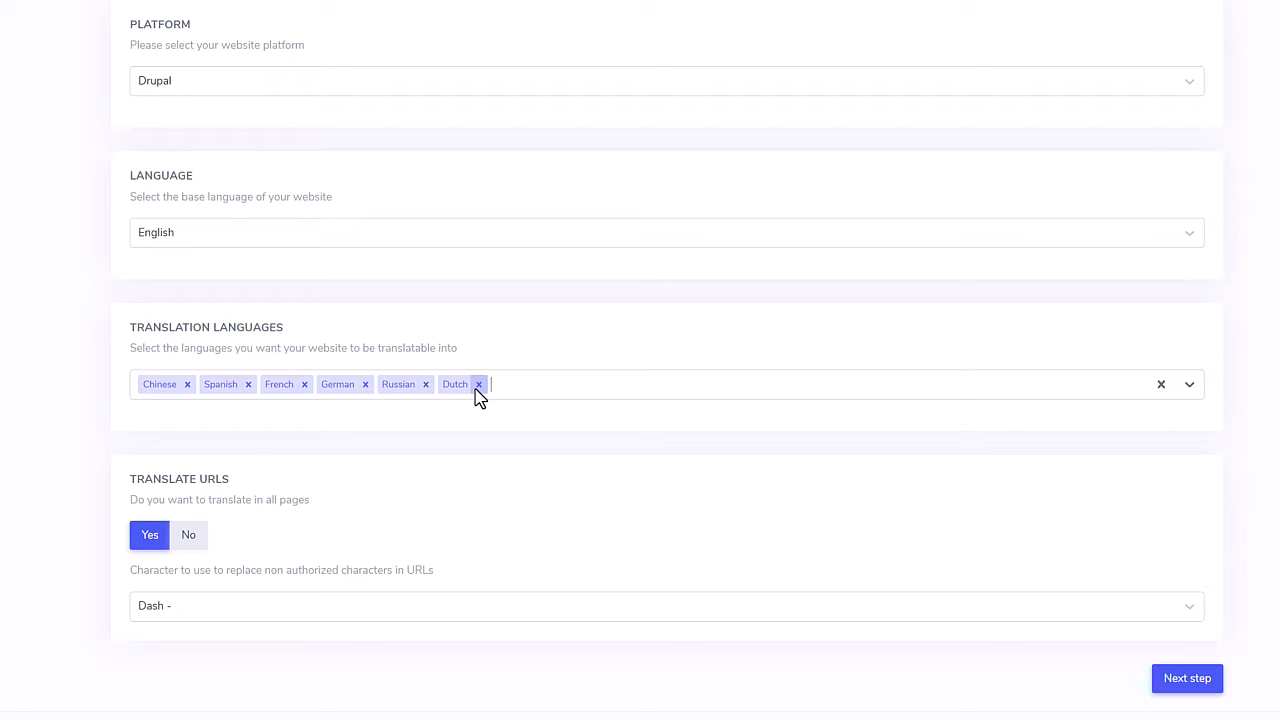
text(ru)
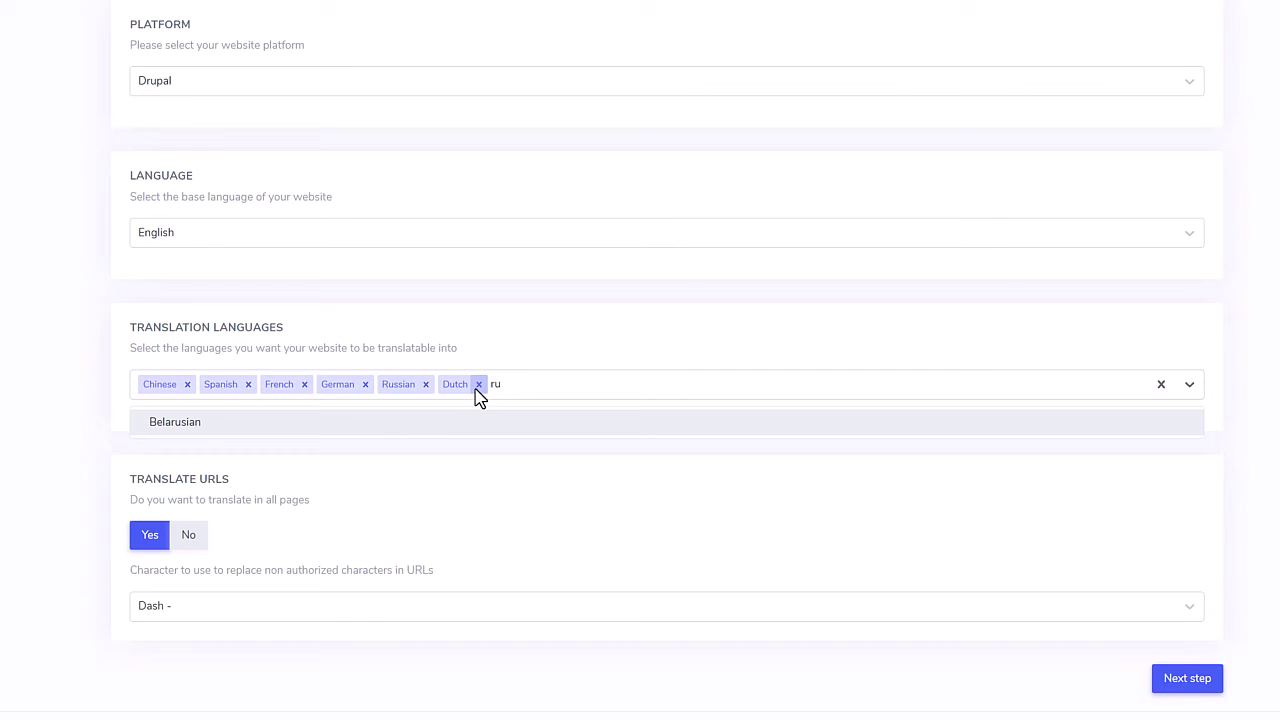
key(Return)
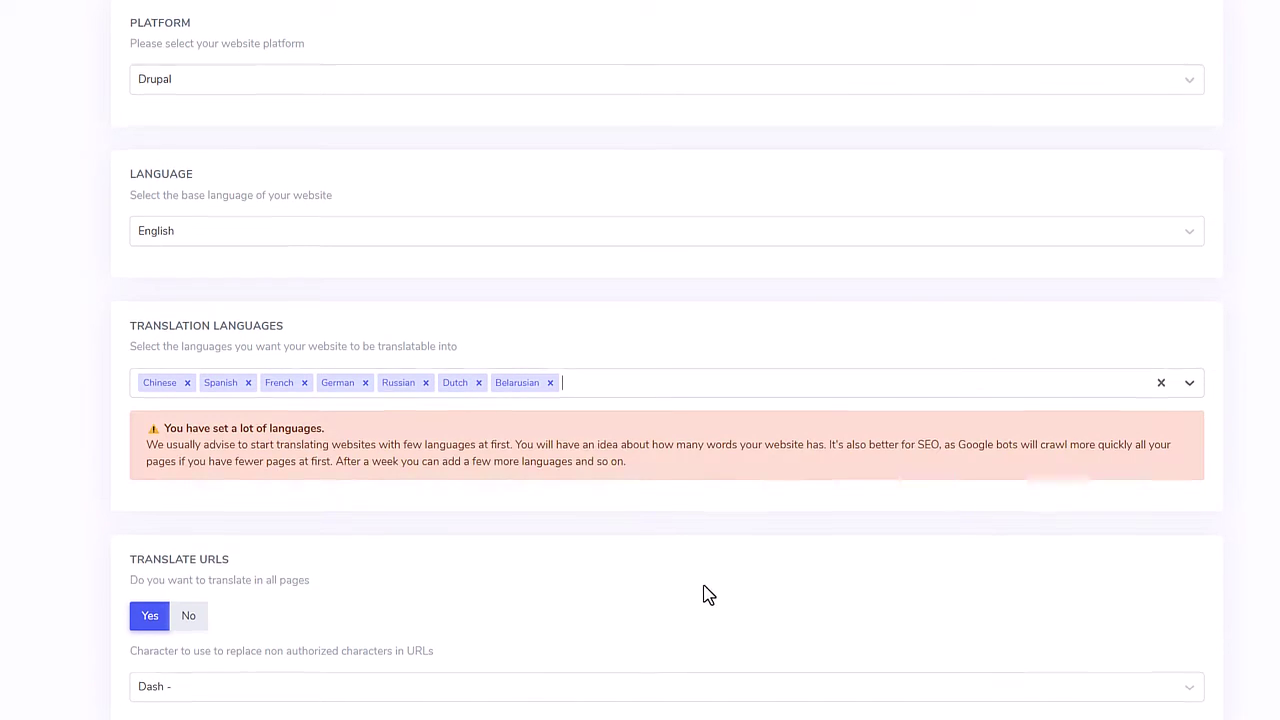
scroll(705, 595, down, 1)
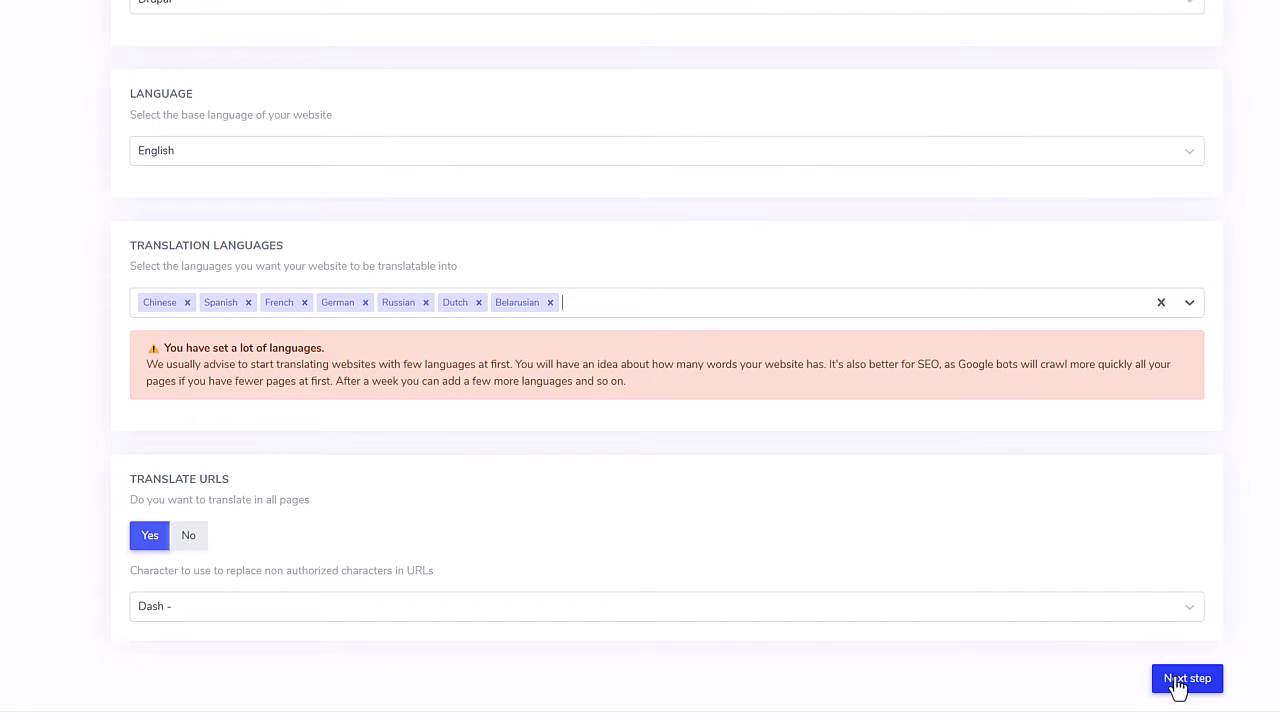
click(1174, 686)
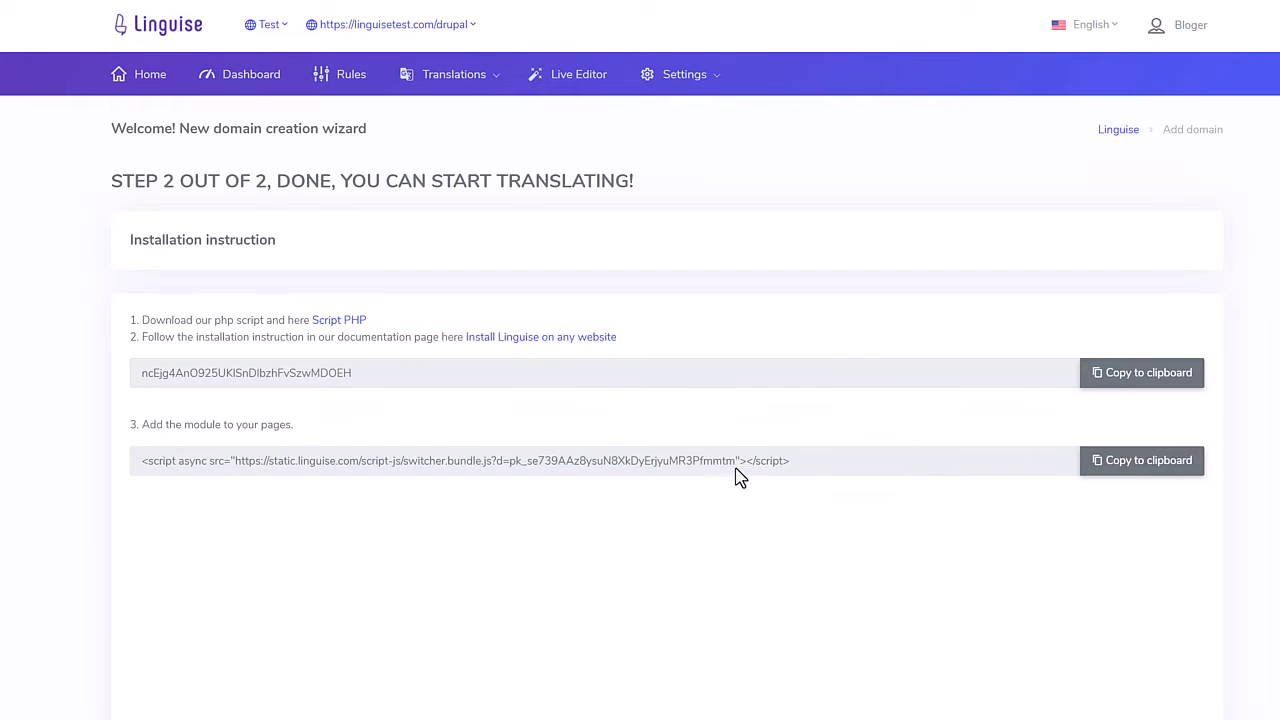
Scroll through the step 2 installation instructions and the Drupal page's Download PHP-JS Script section
scroll(791, 383, down, 3)
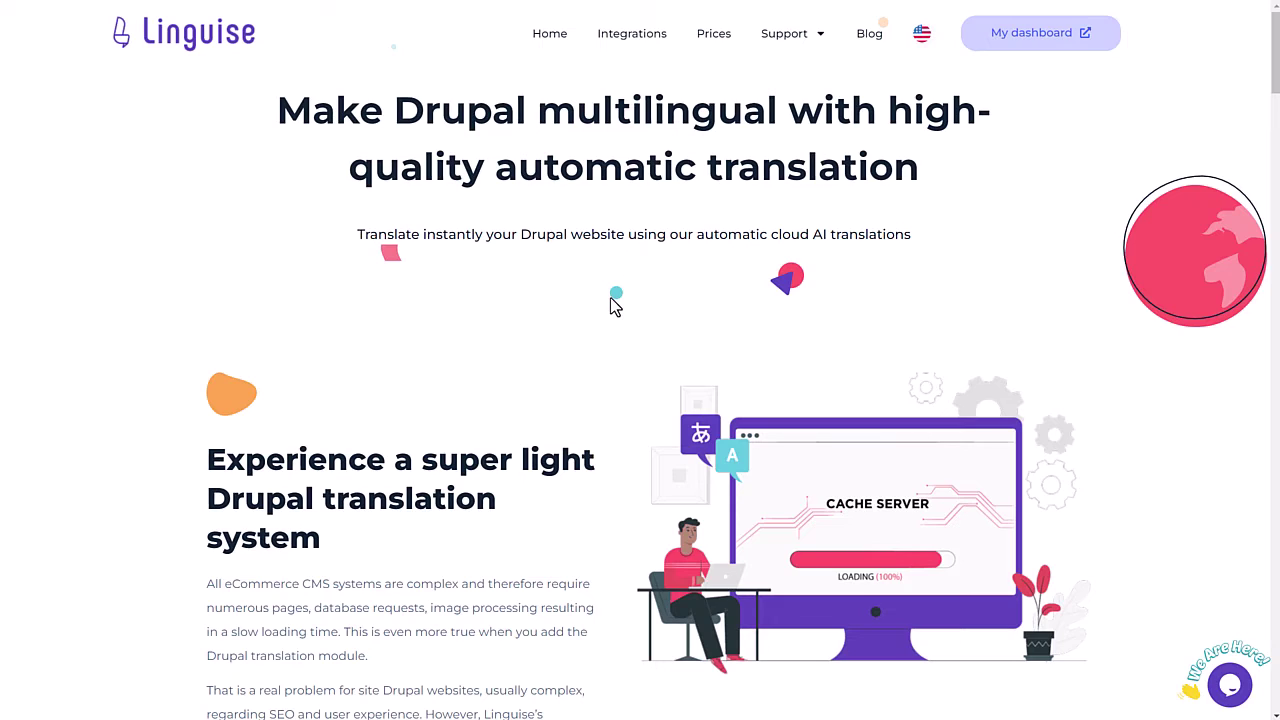
scroll(615, 307, down, 12)
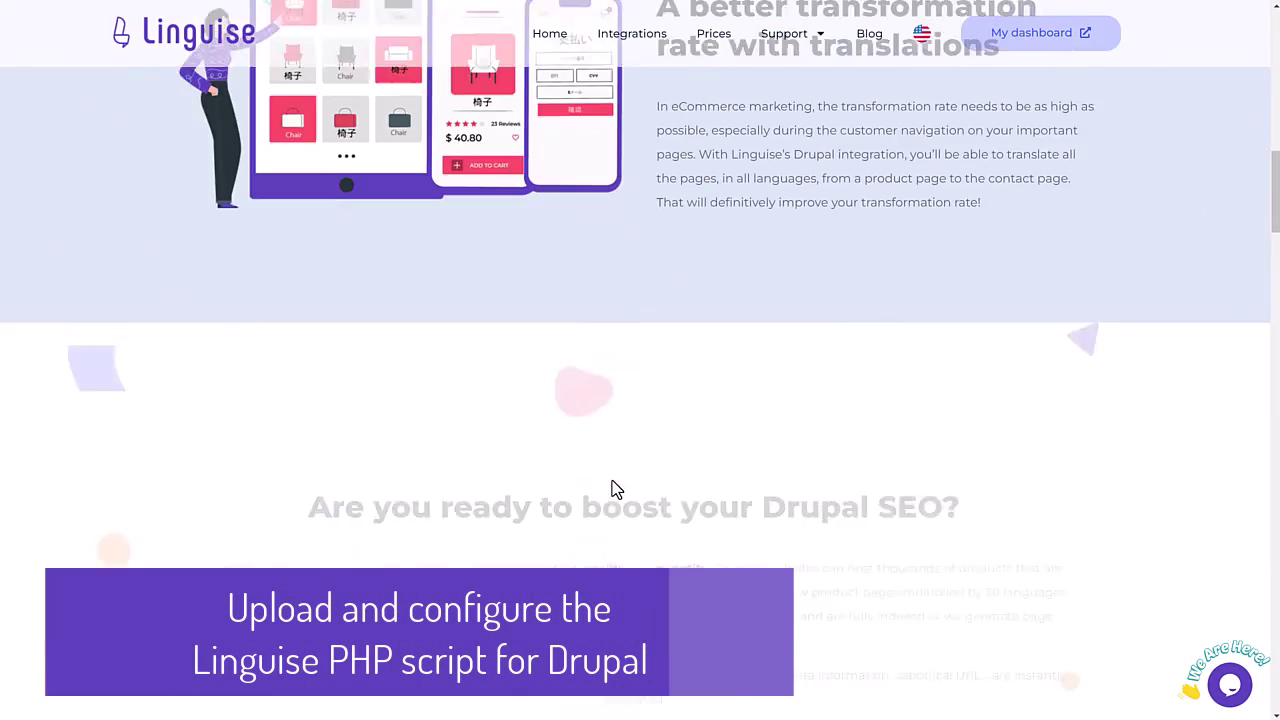
scroll(612, 483, down, 5)
scroll(613, 483, up, 13)
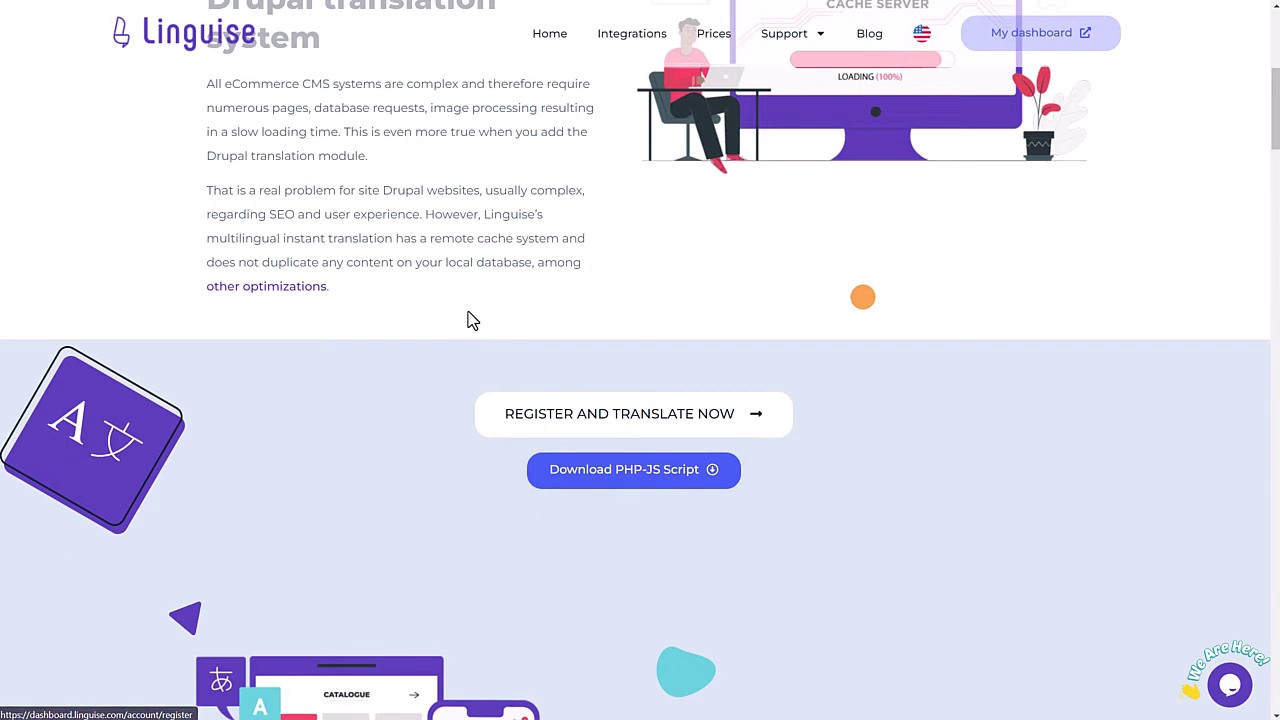
scroll(799, 476, up, 5)
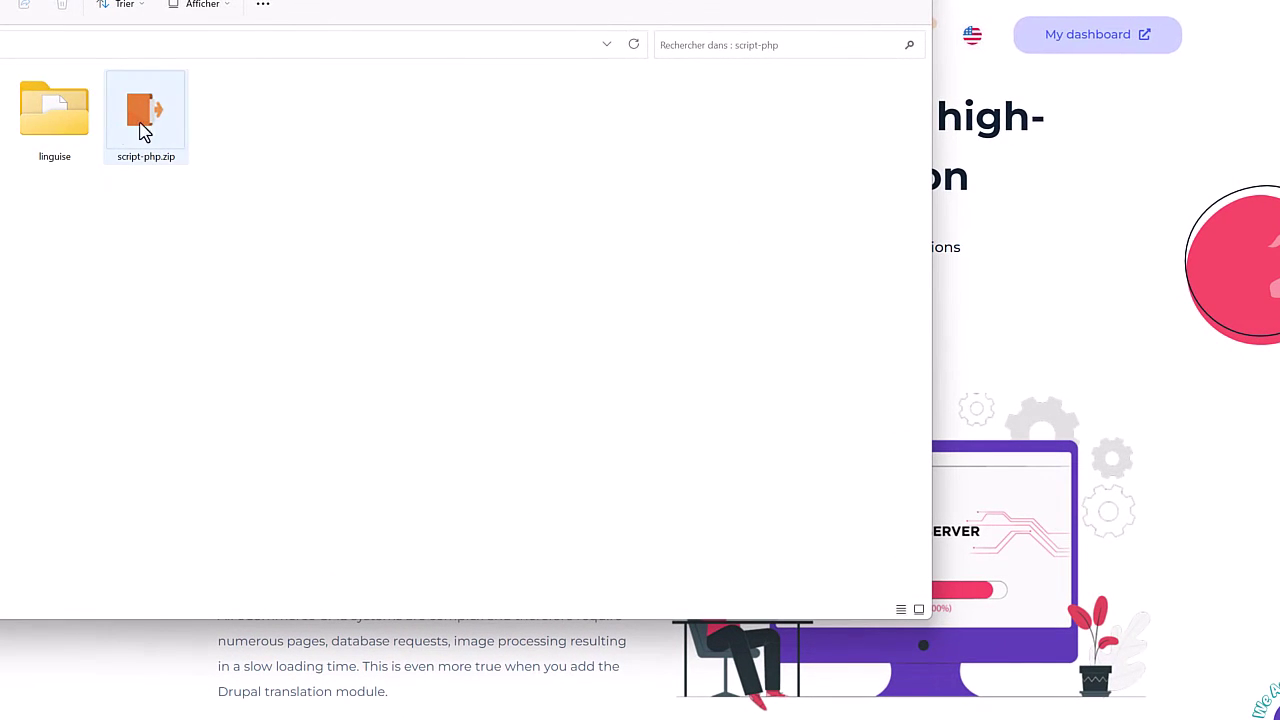
double_click(34, 128)
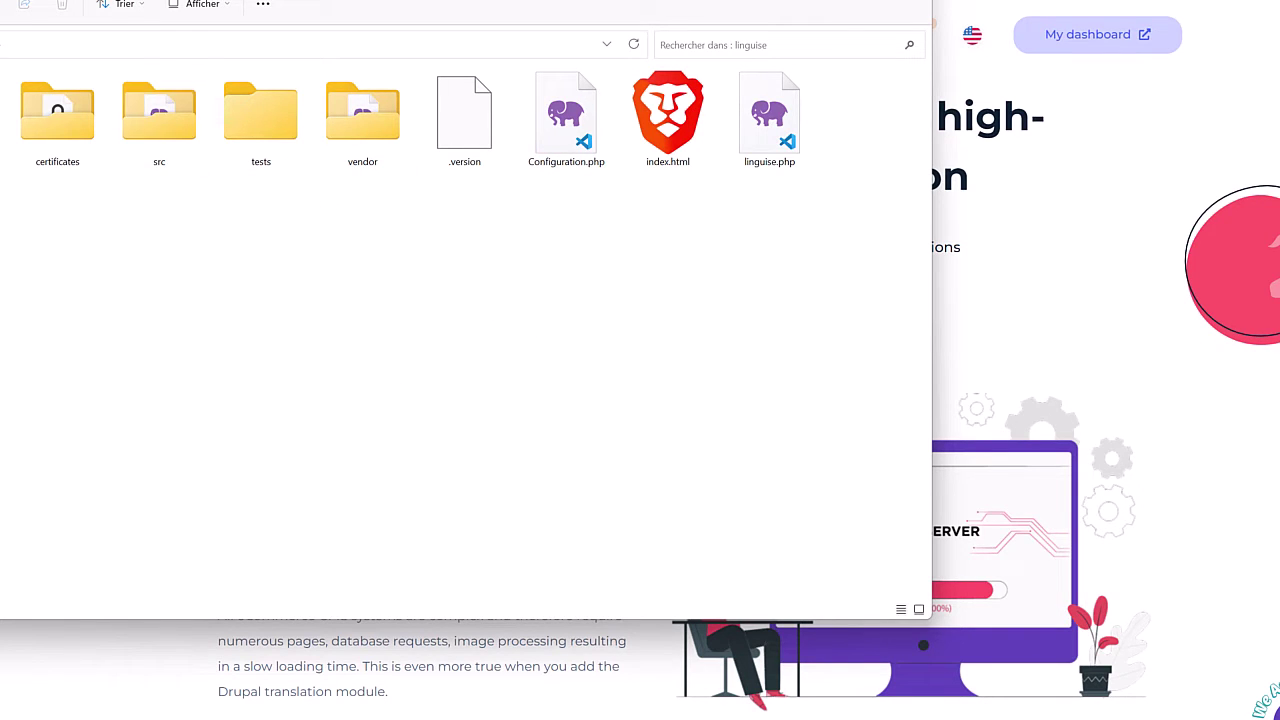
key(alt+Left)
click(135, 158)
click(72, 150)
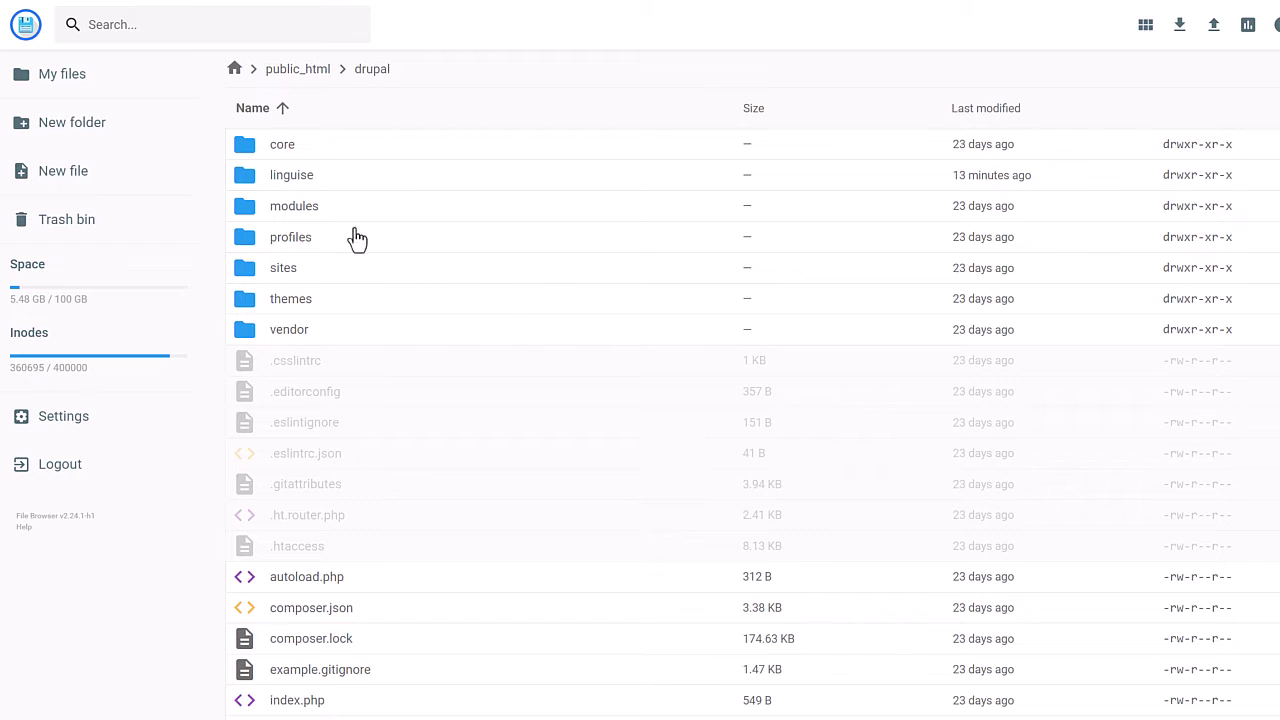
Copy the linguise folder onto the server and locate it under public_html/drupal
click(298, 182)
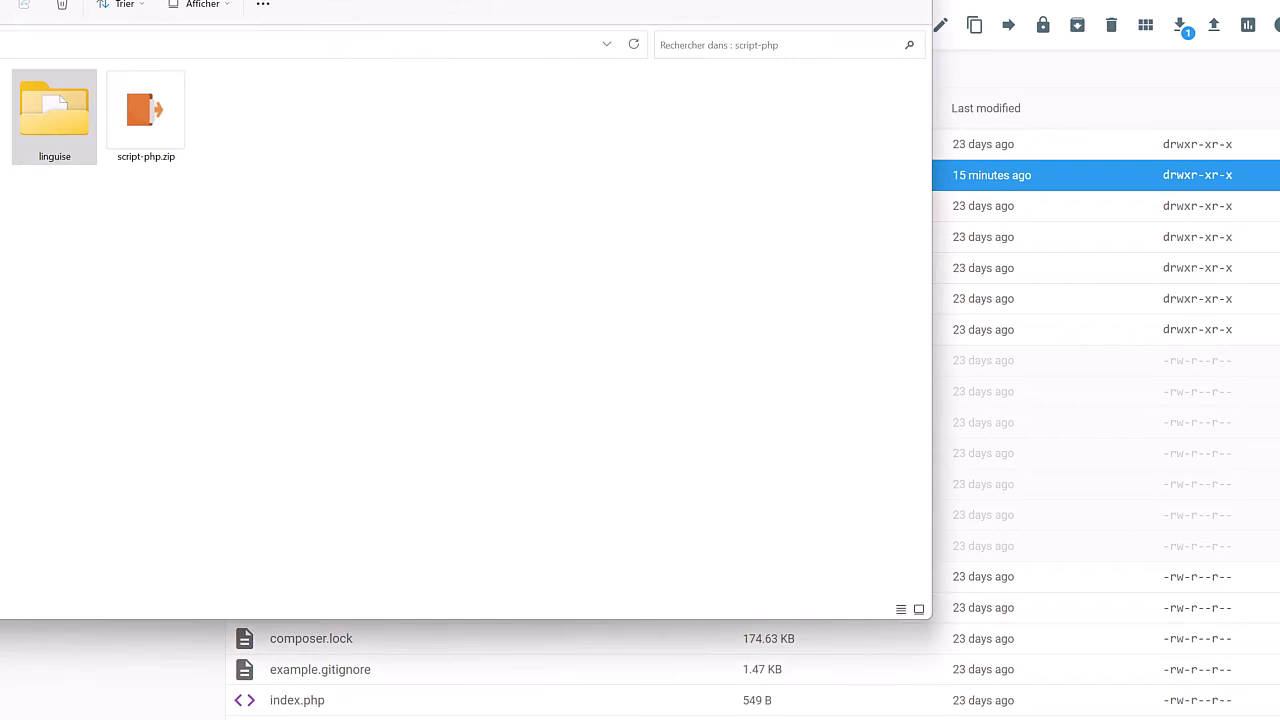
drag(63, 120, 70, 160)
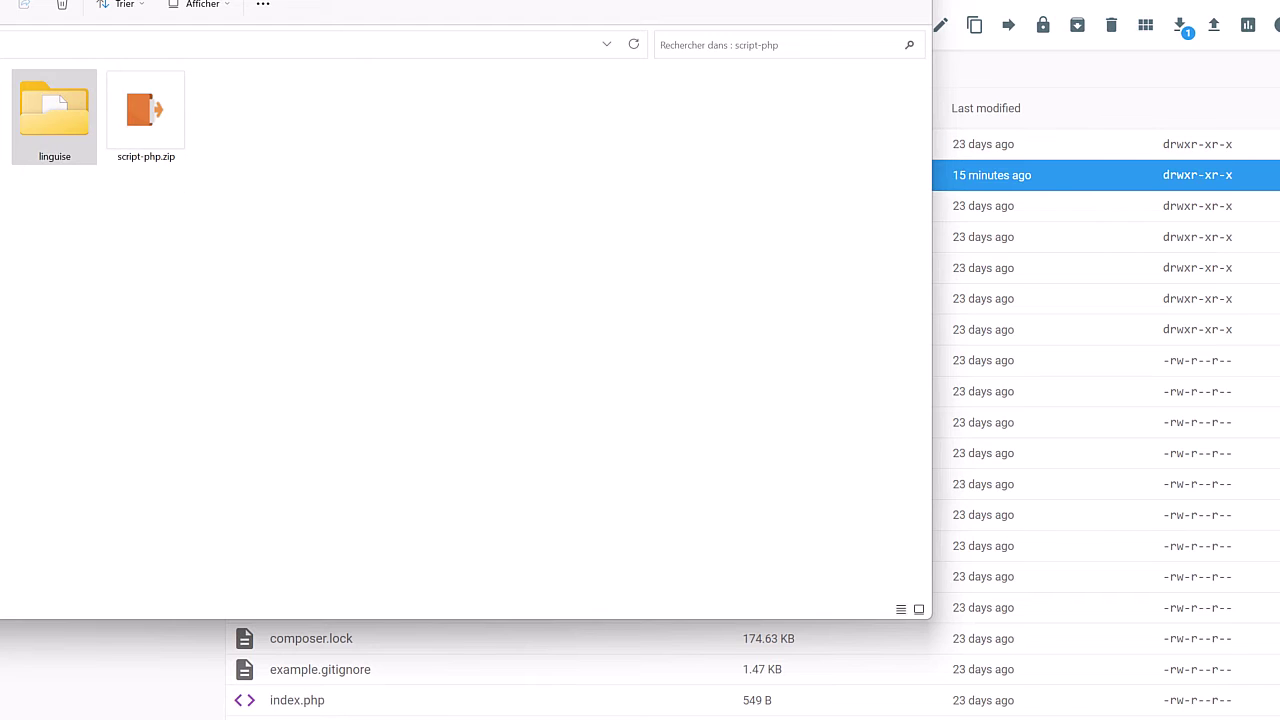
key(alt+Tab)
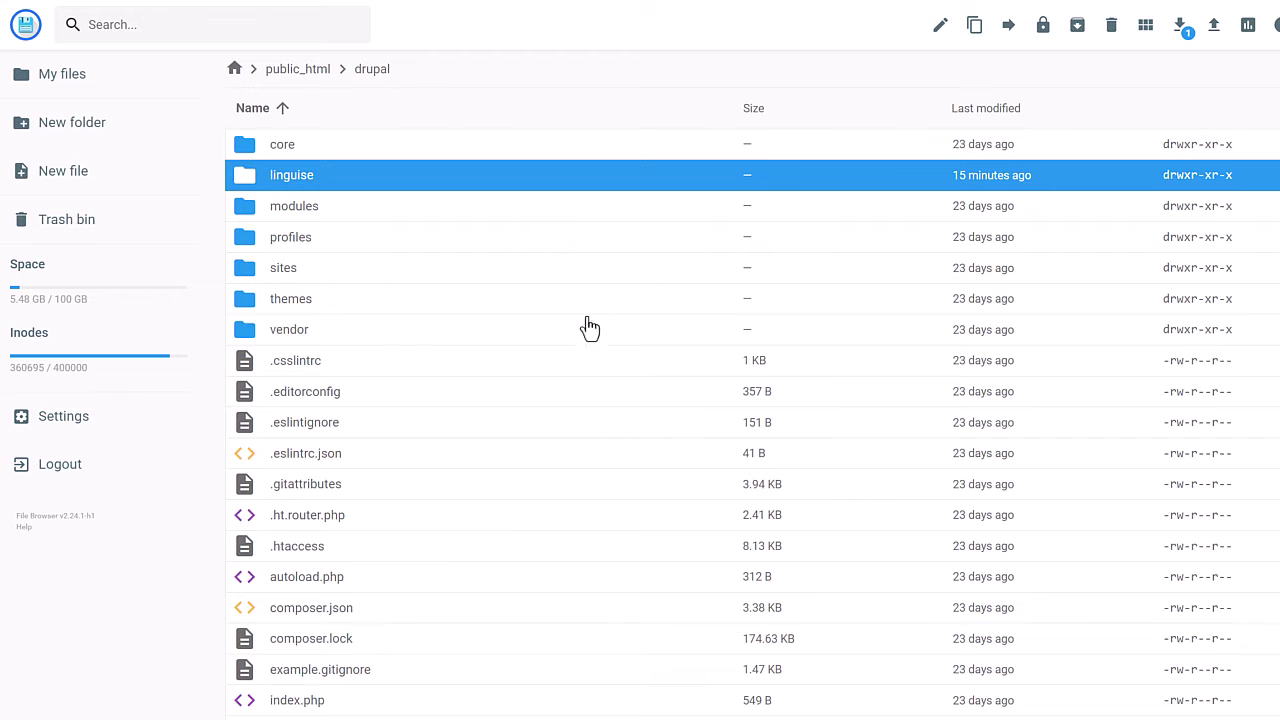
click(346, 279)
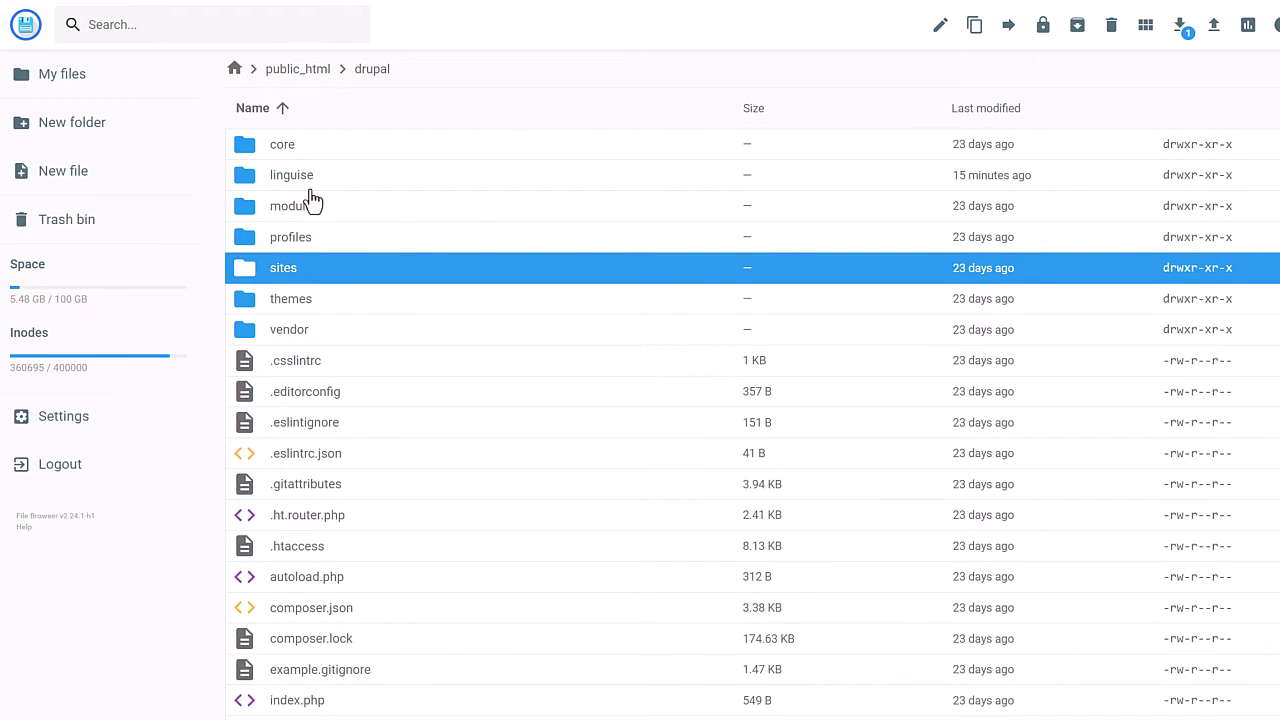
click(306, 186)
click(305, 188)
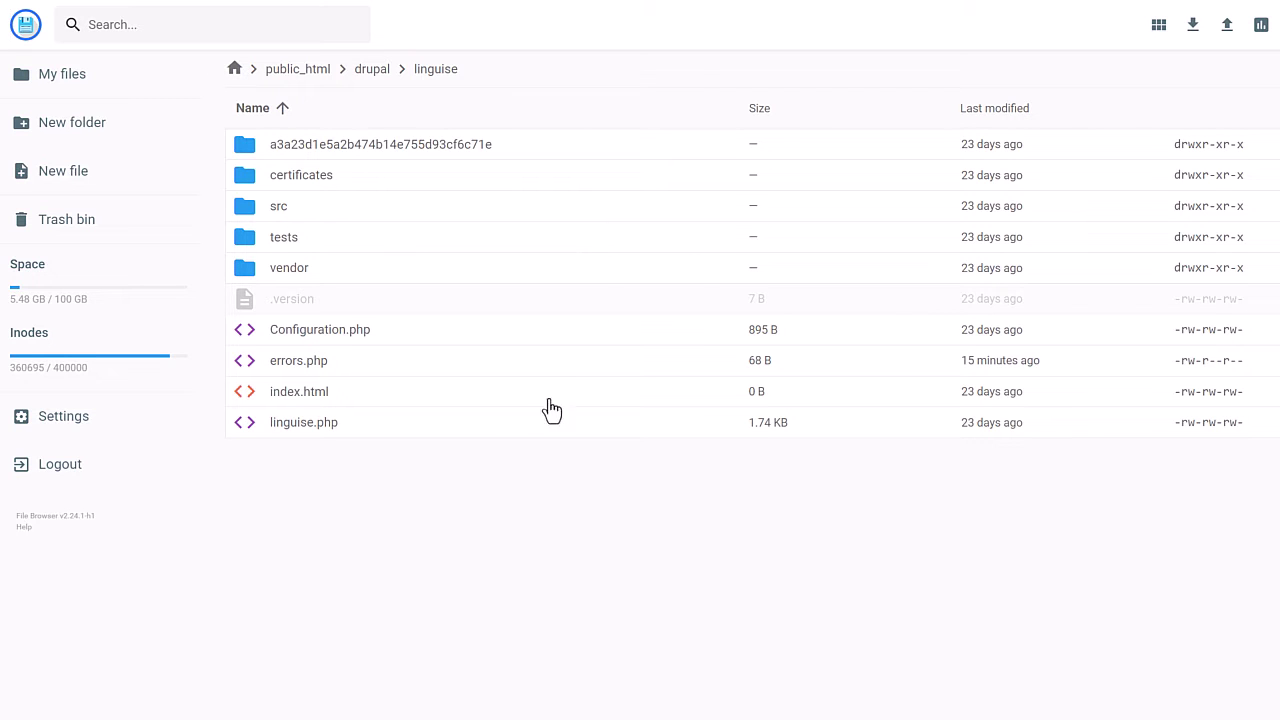
Open Configuration.php in the editor, enlarge its text and inspect the token on line 8
click(313, 345)
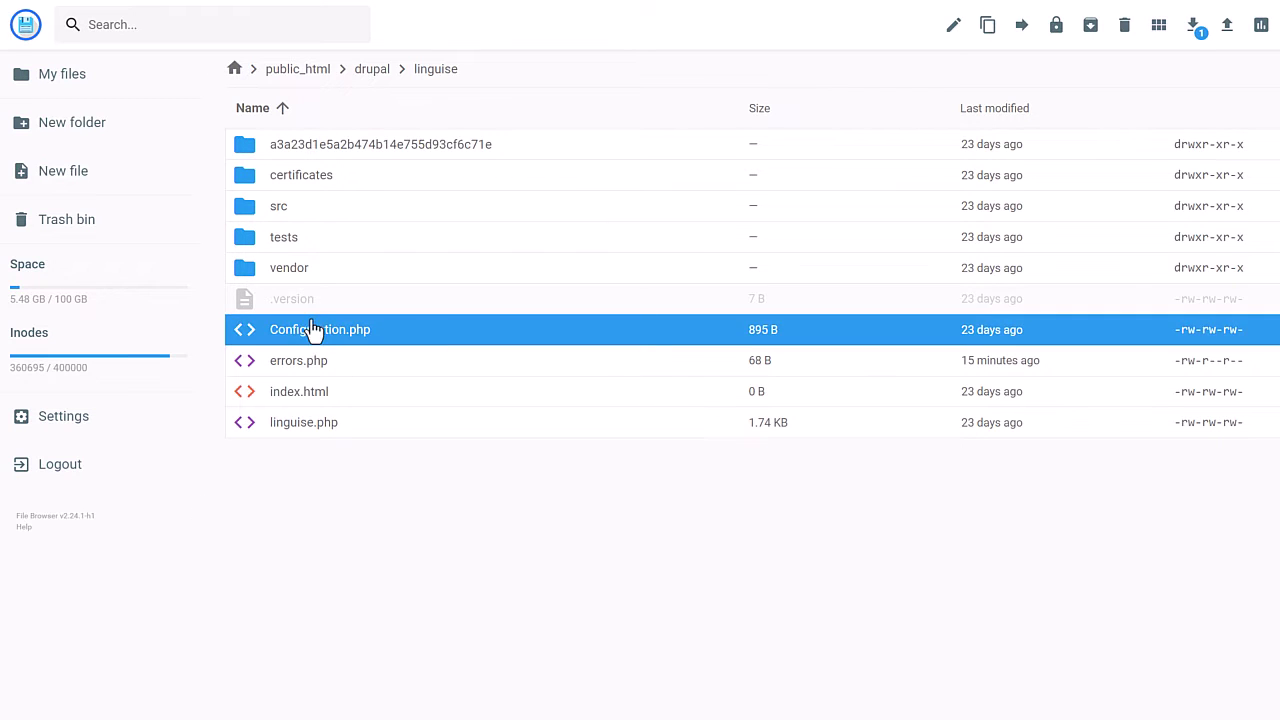
double_click(302, 341)
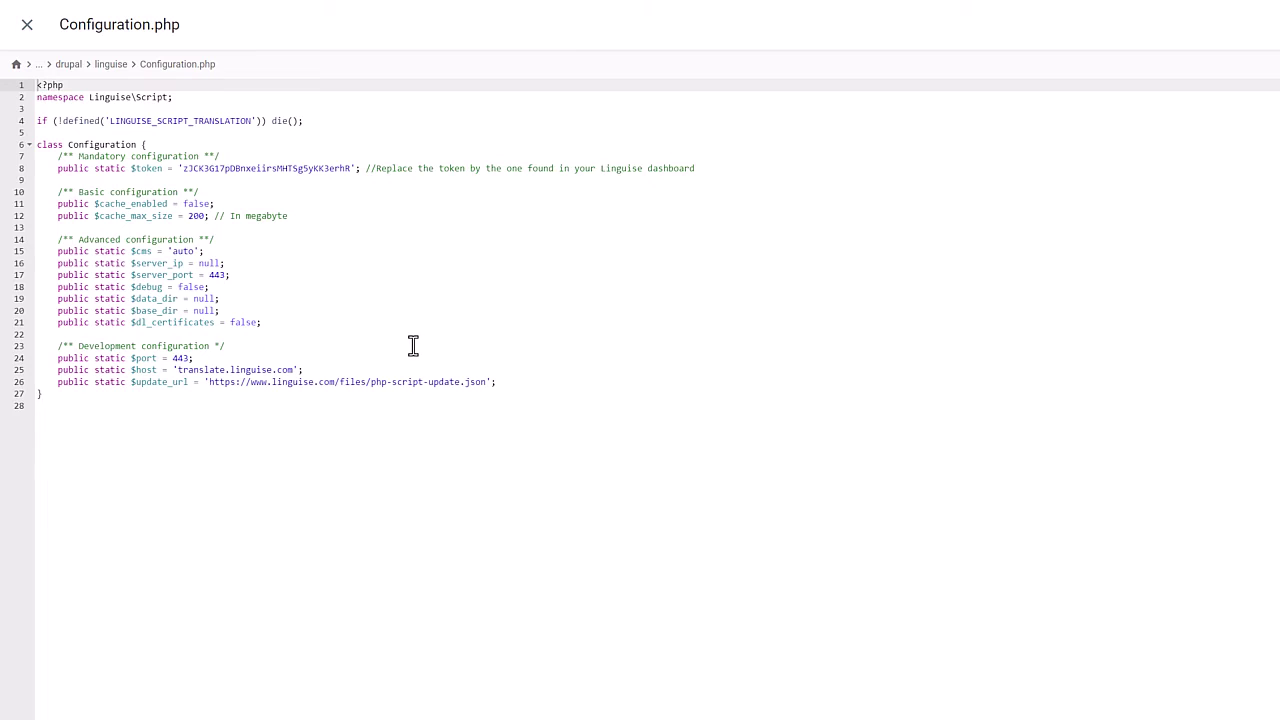
key(ctrl+plus)
key(ctrl+plus)
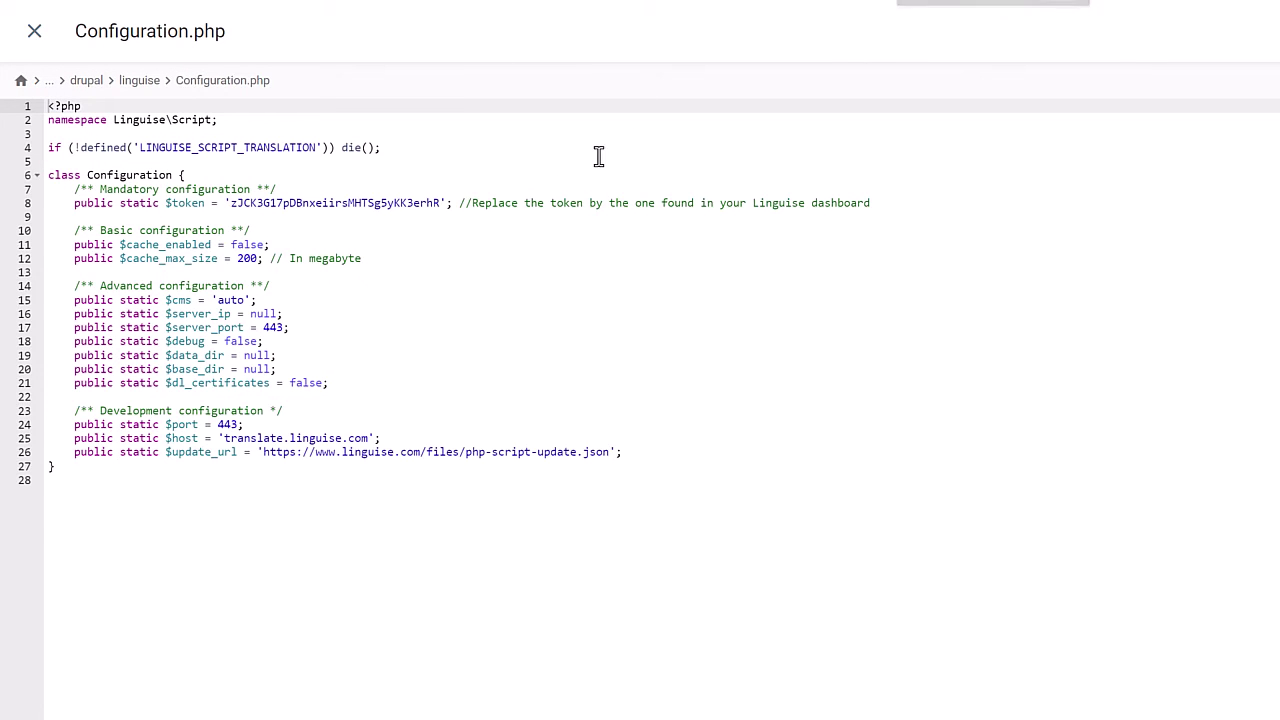
click(393, 203)
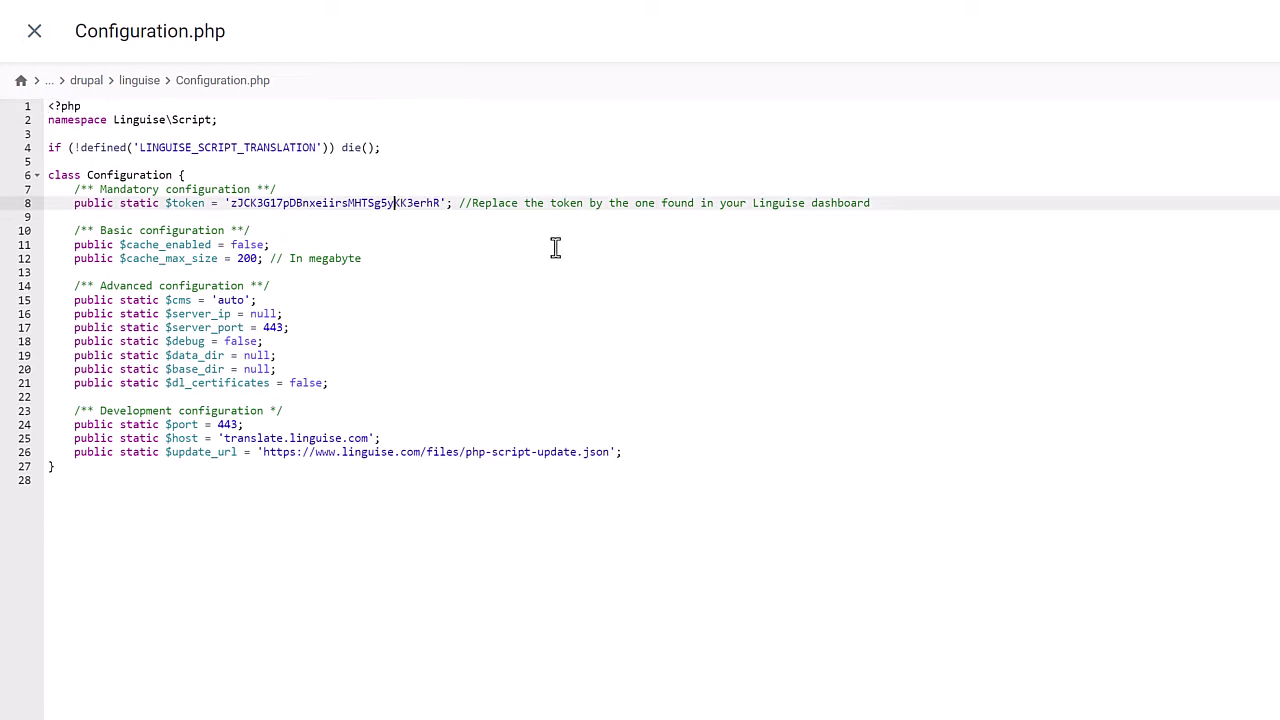
drag(892, 206, 466, 212)
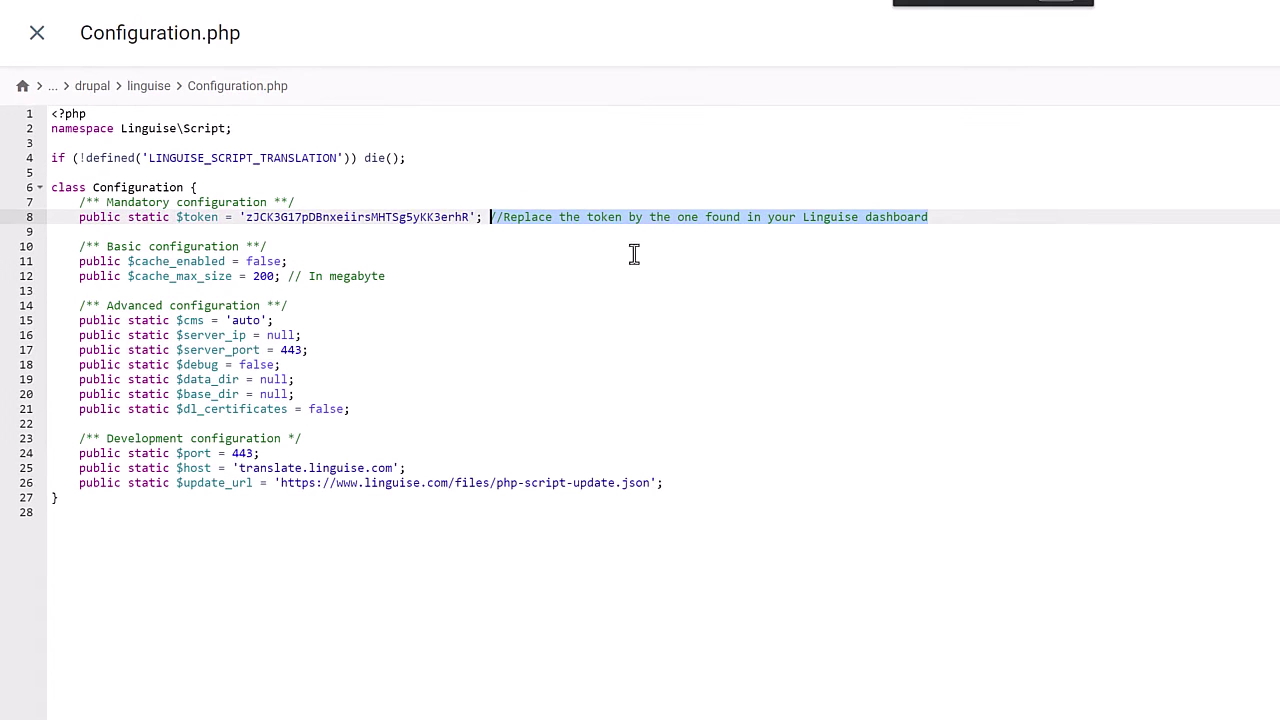
click(675, 230)
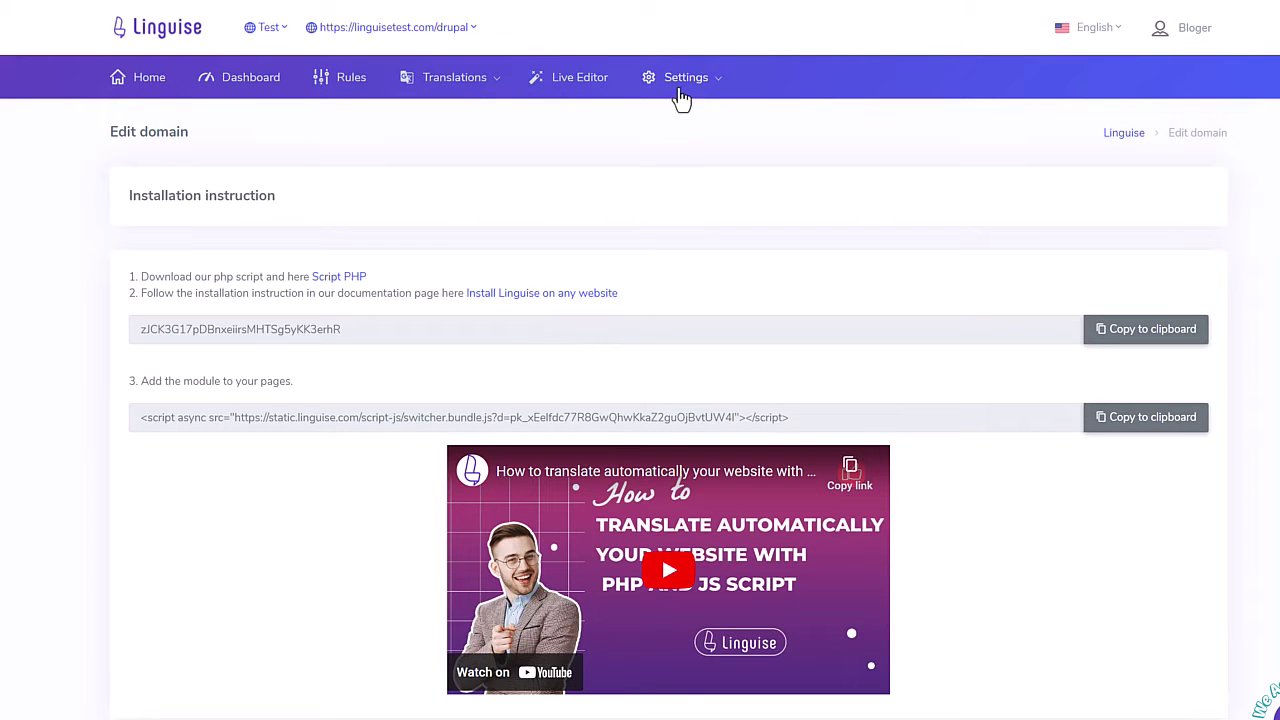
Copy the domain's API key from the dashboard and compare it with the $token value
click(680, 92)
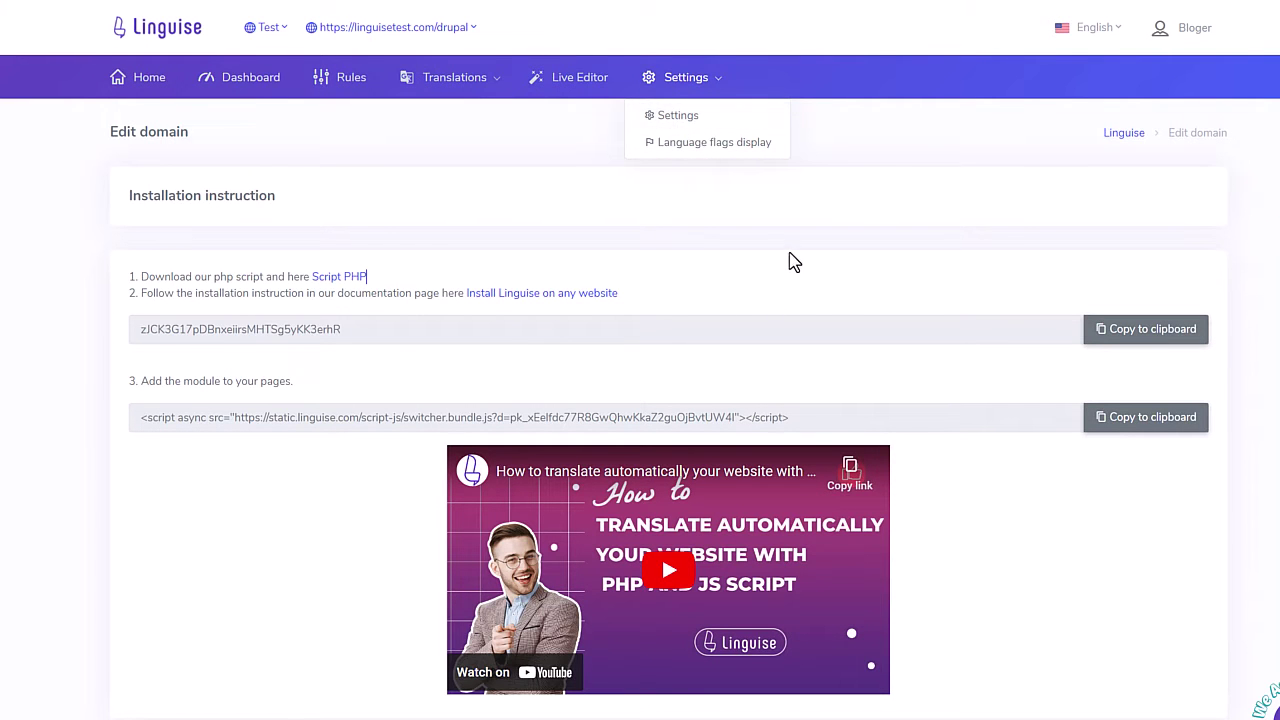
click(1094, 340)
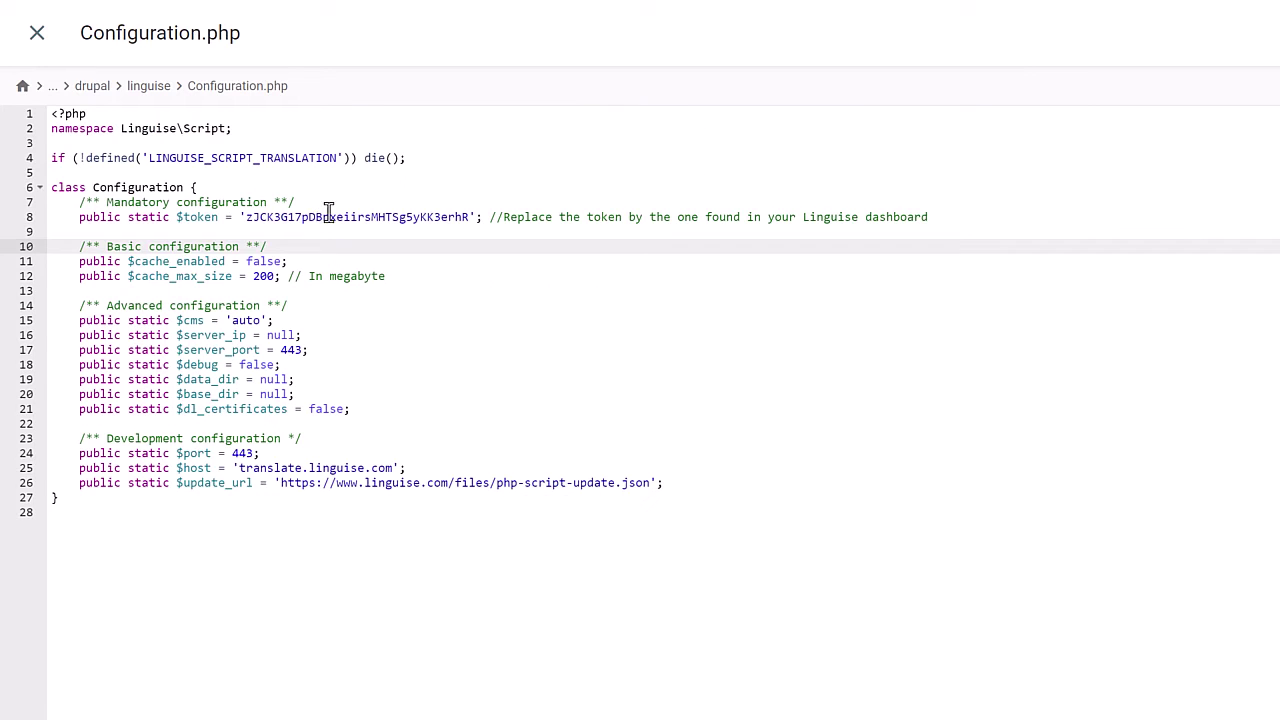
double_click(329, 216)
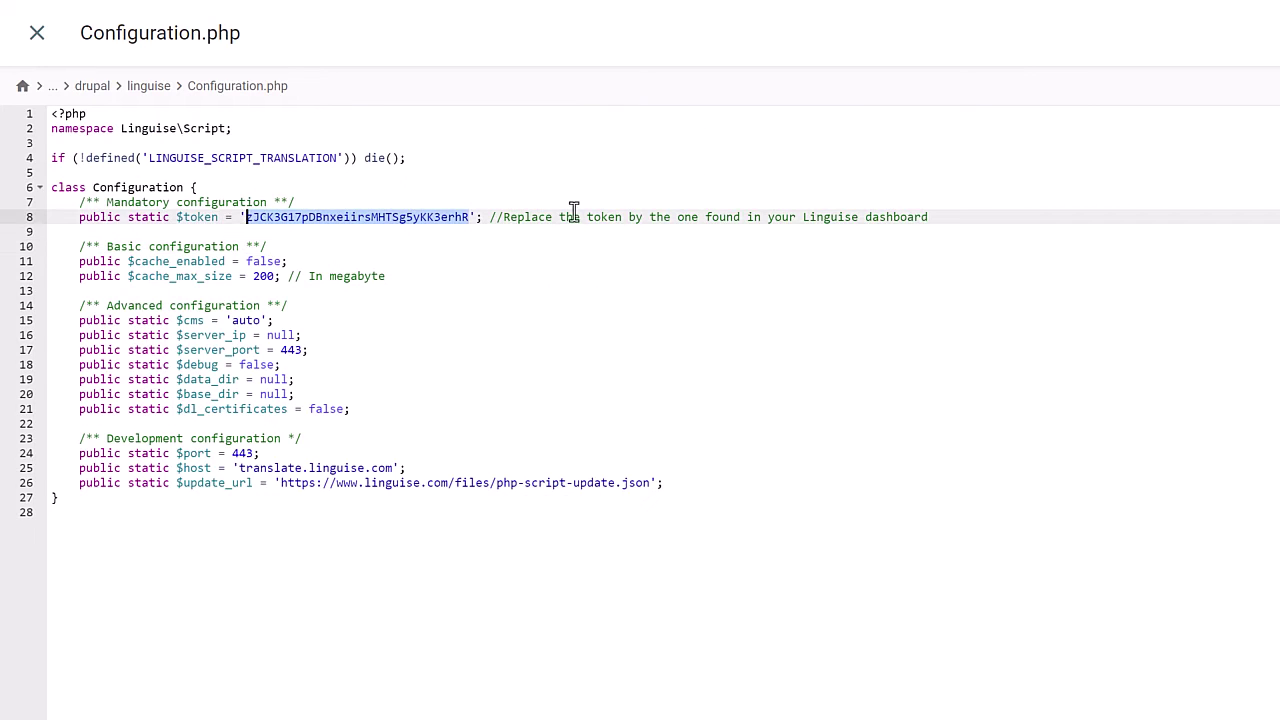
click(969, 261)
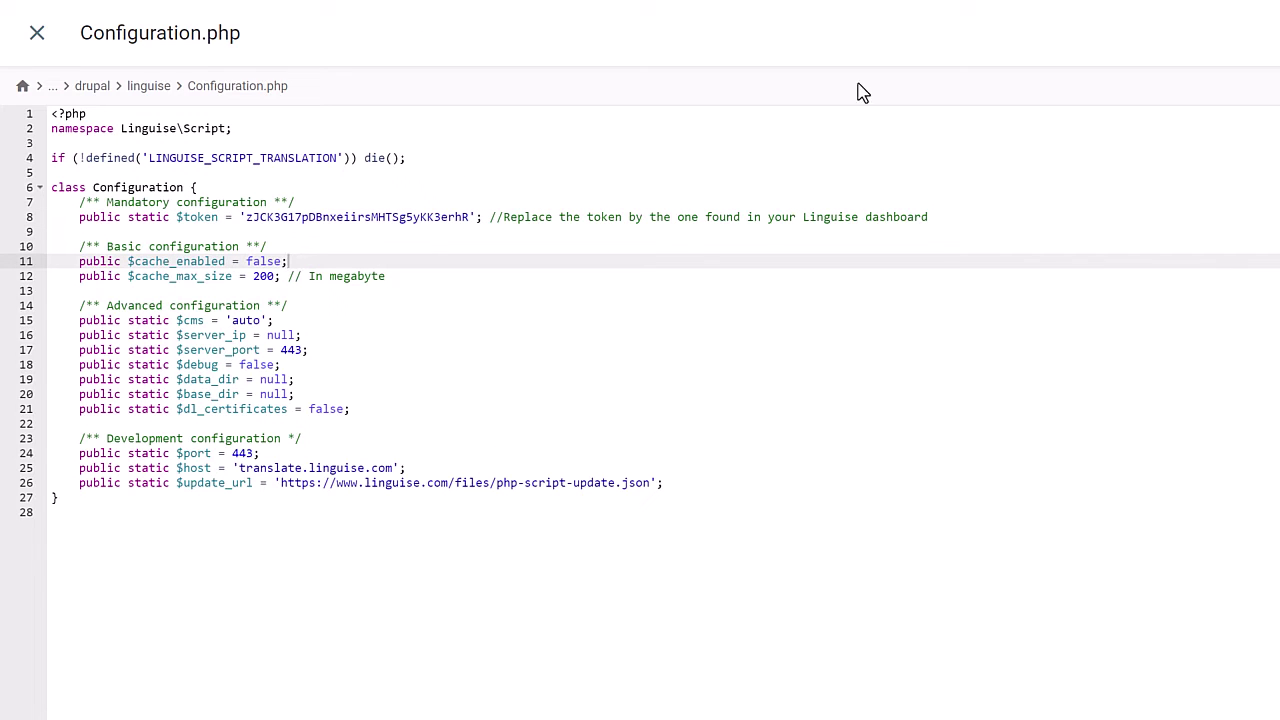
Close Configuration.php and confirm the front page switcher lists nine languages, then dismiss the popup
click(37, 36)
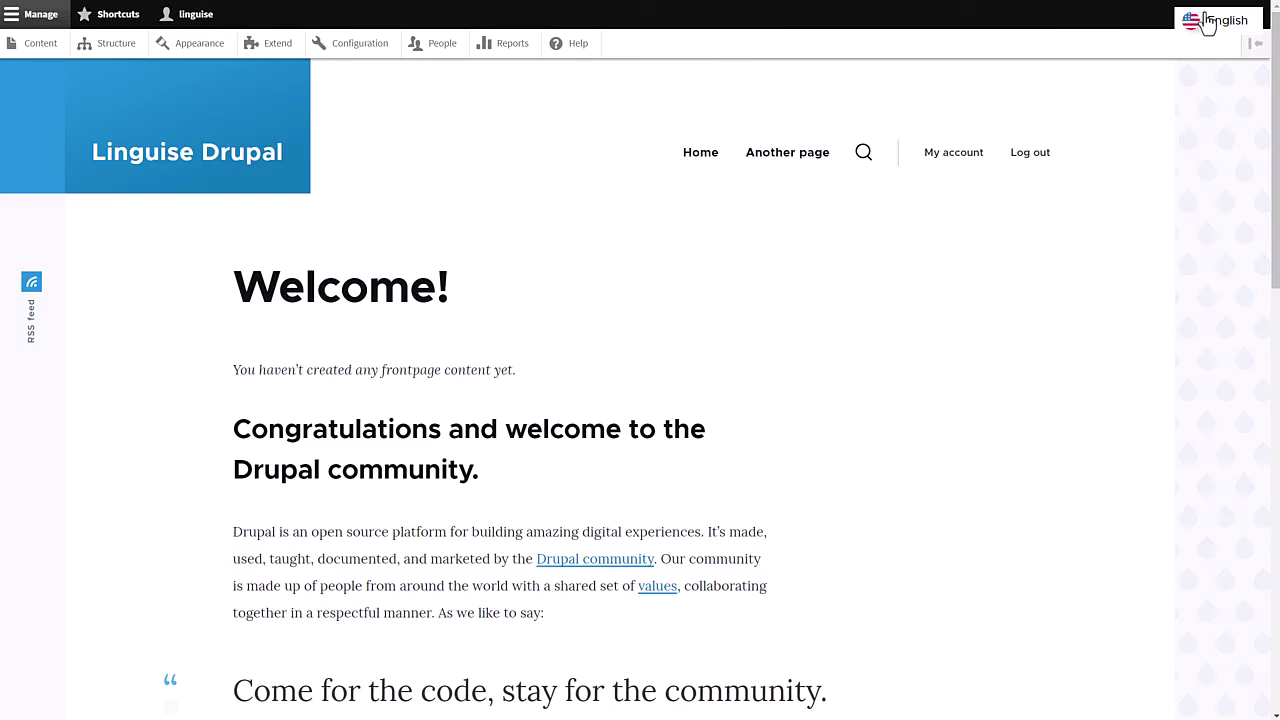
click(1229, 20)
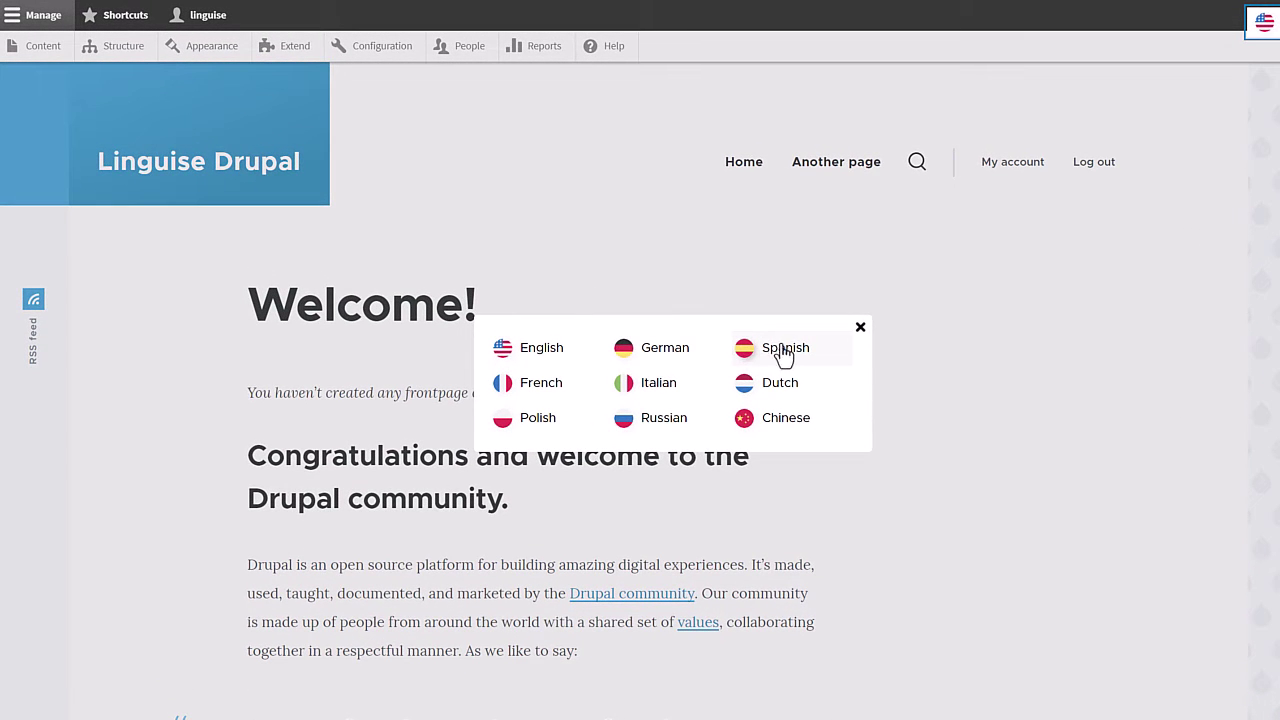
click(1050, 282)
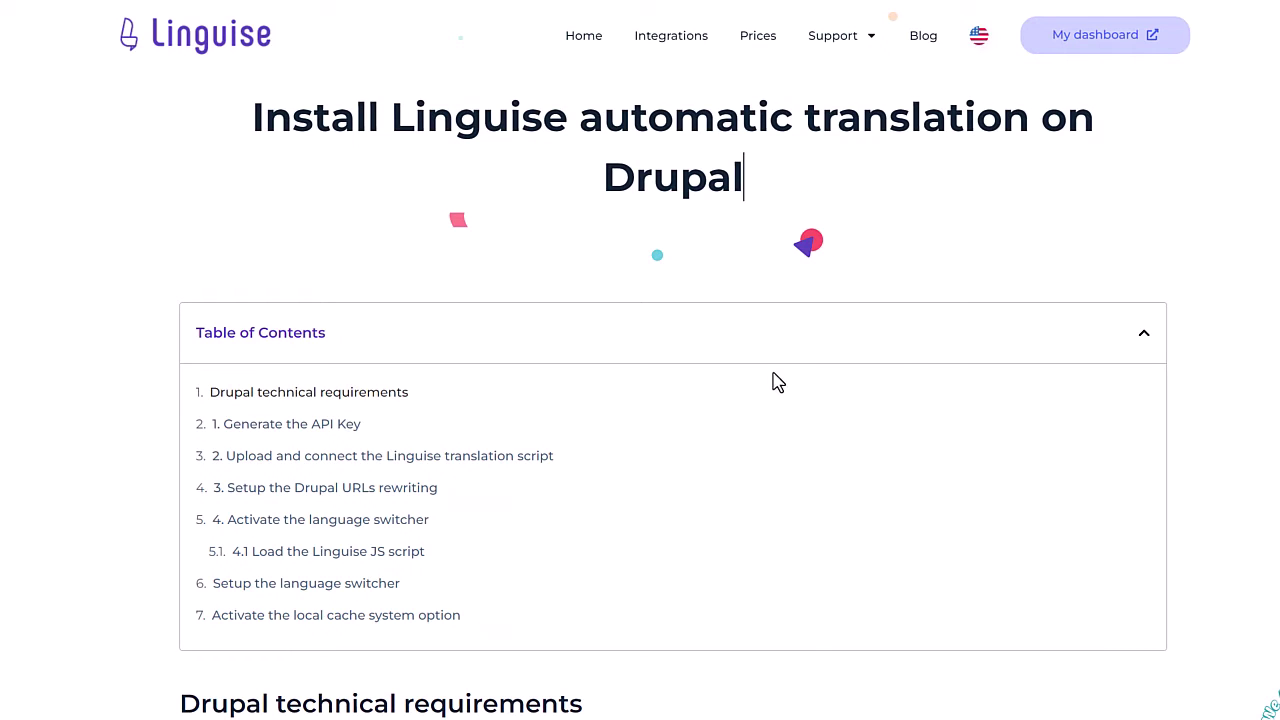
Copy the IfModule rewrite code block under '3. Setup the Drupal URLs rewriting'
scroll(720, 549, down, 5)
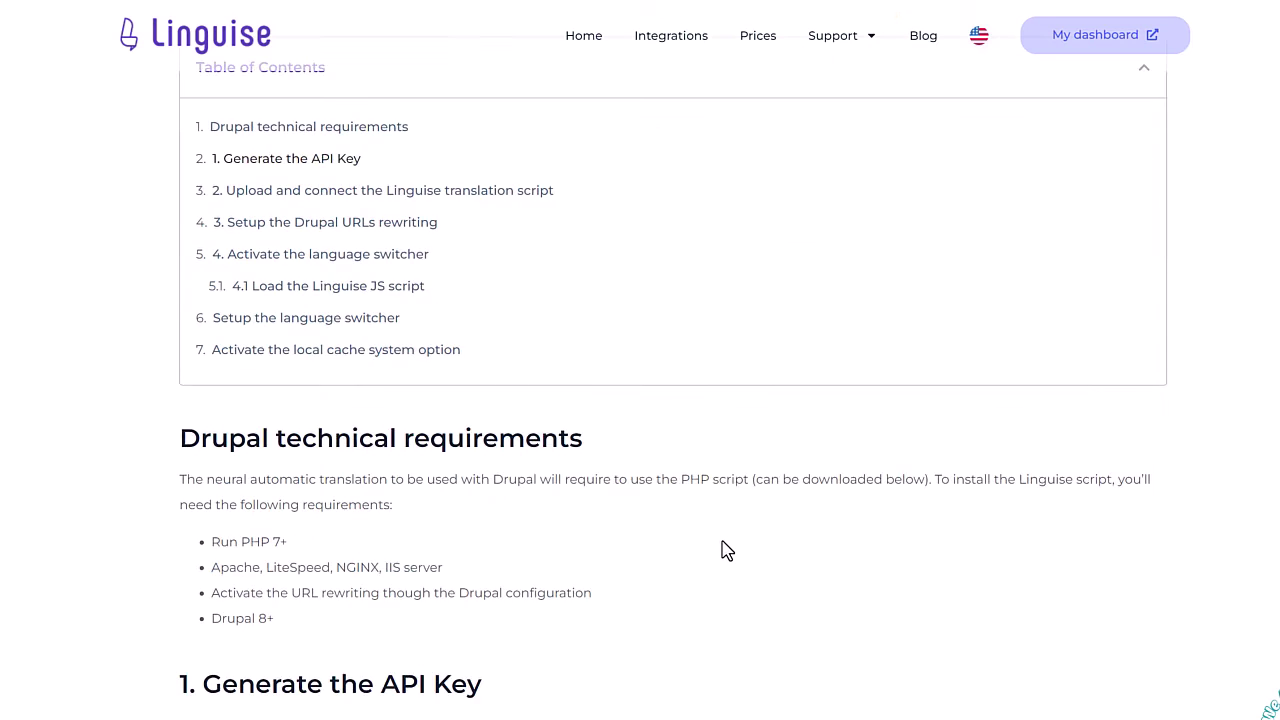
scroll(727, 550, up, 5)
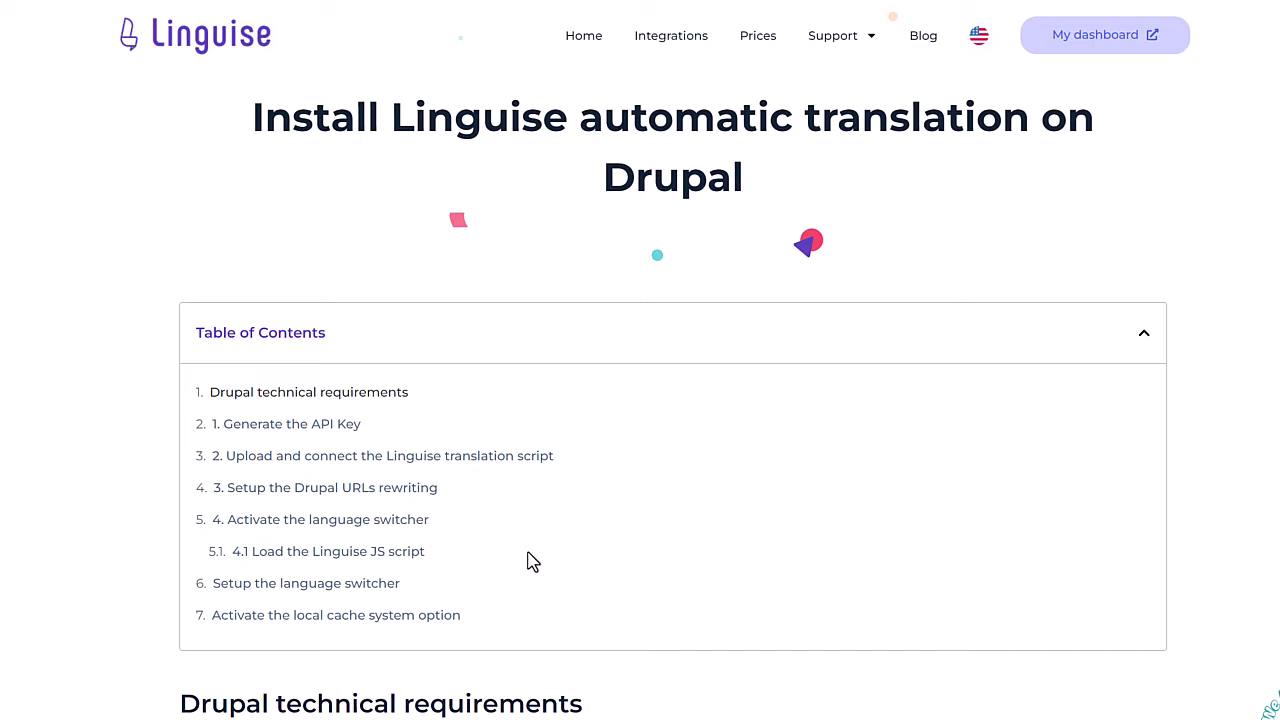
scroll(757, 622, down, 15)
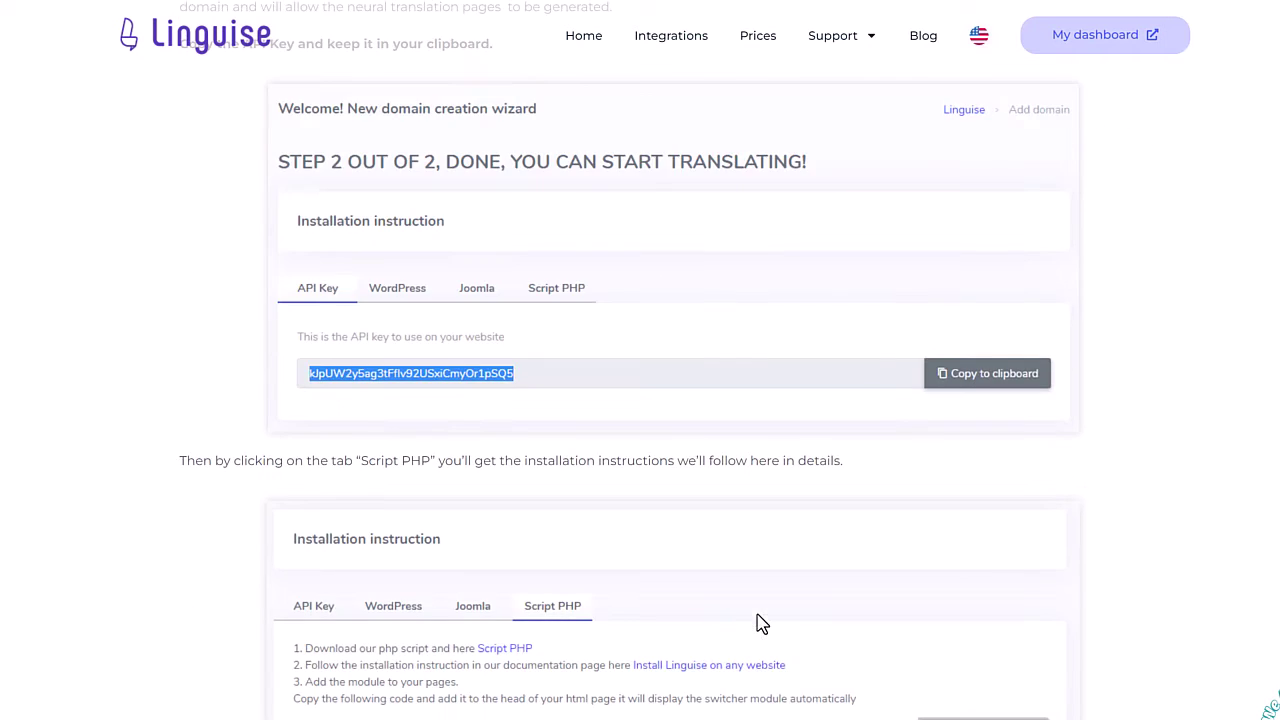
scroll(757, 627, up, 3)
scroll(757, 627, down, 10)
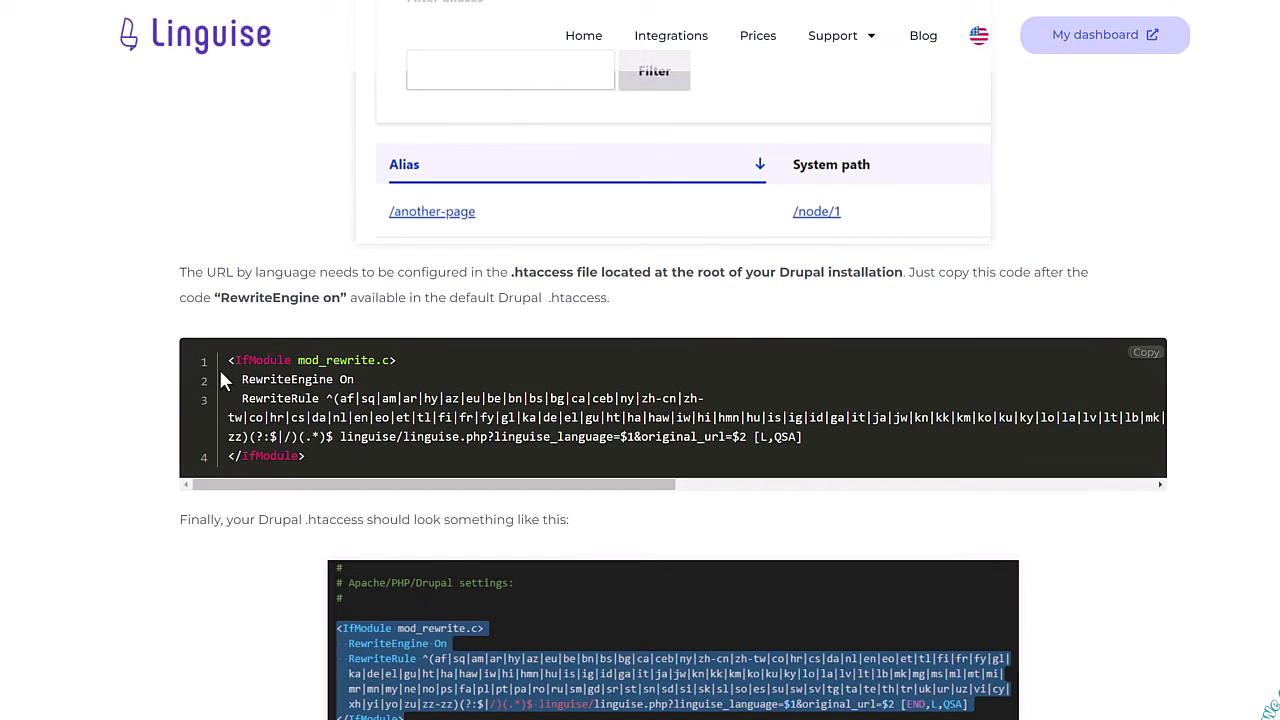
drag(330, 459, 225, 366)
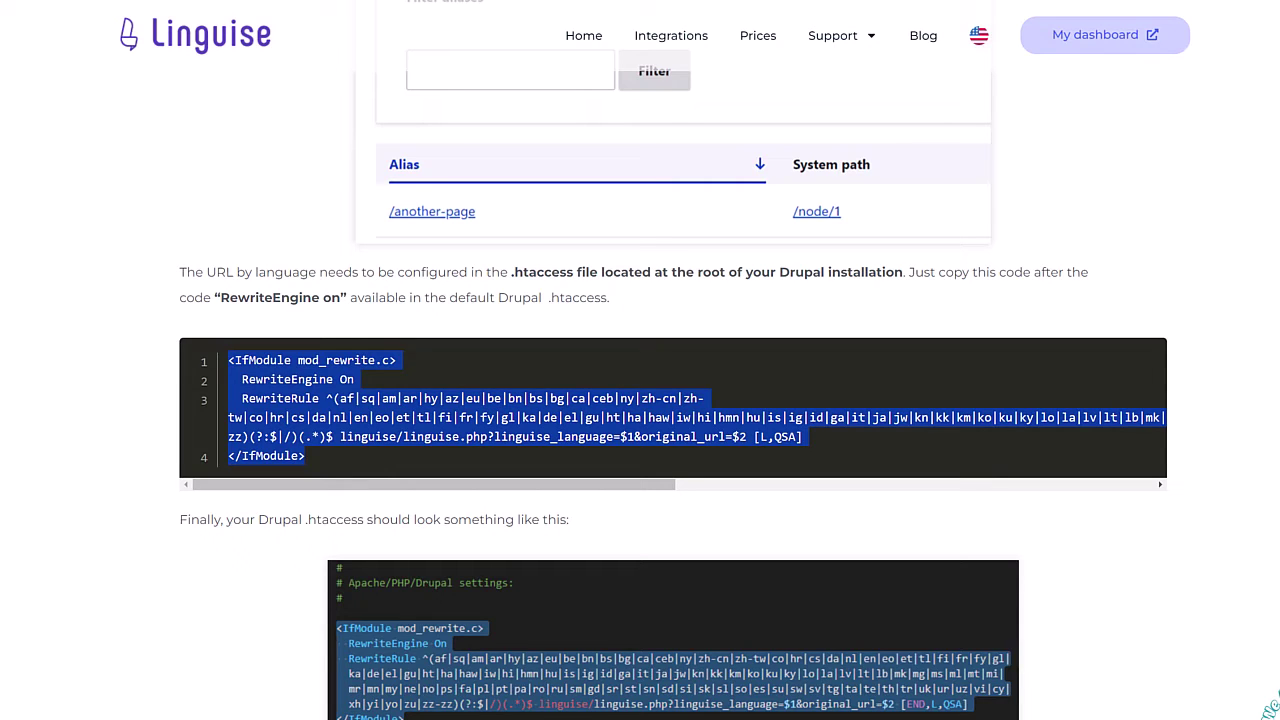
right_click(404, 418)
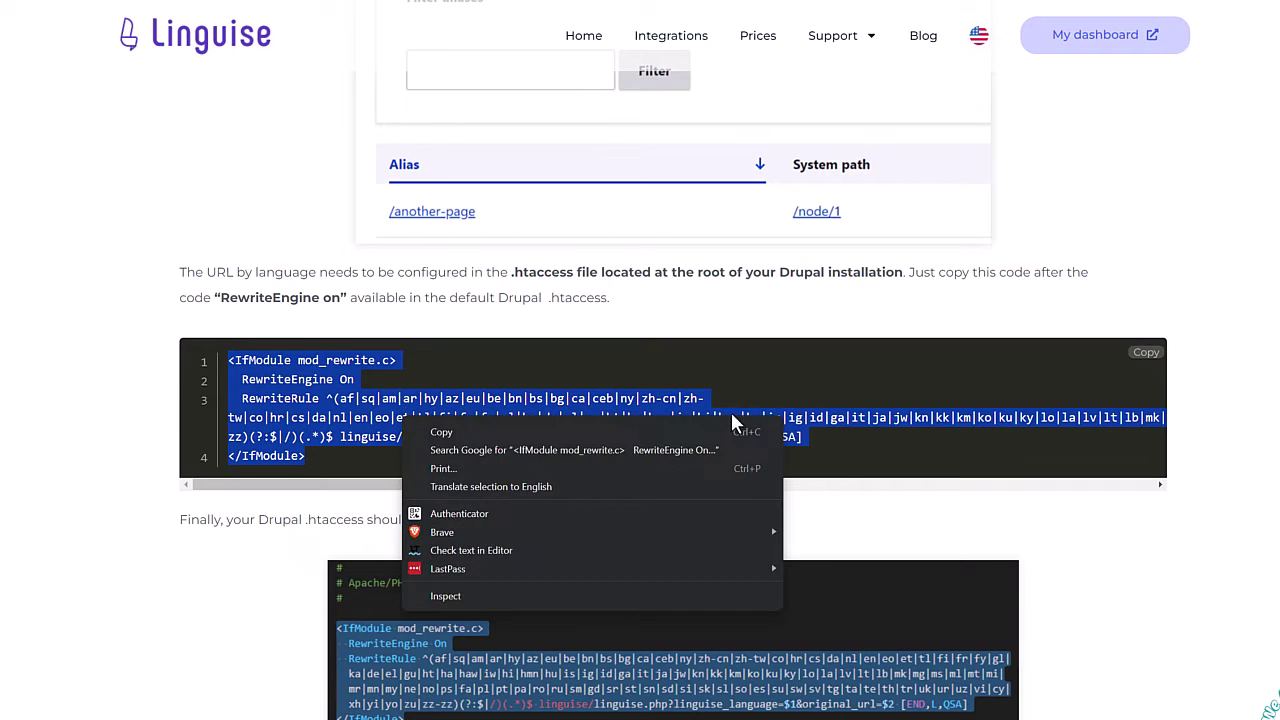
click(1145, 353)
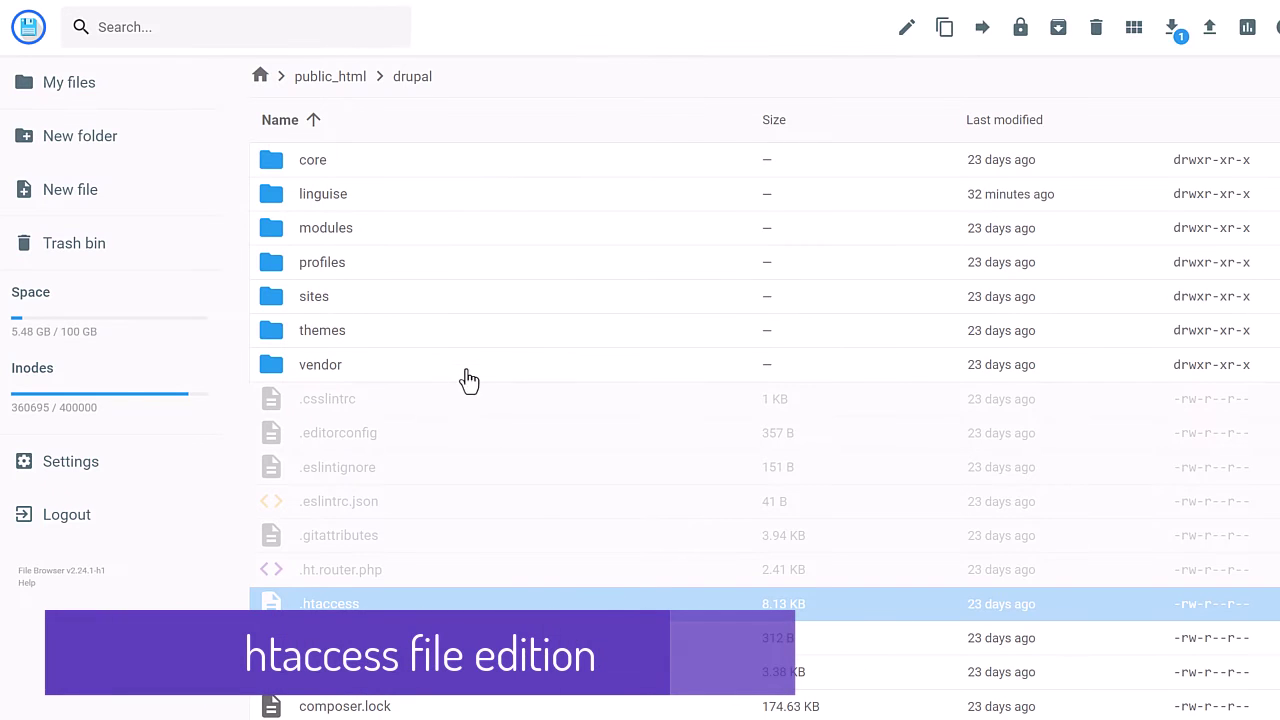
Open the drupal folder's .htaccess, check the mod_rewrite block on lines 5–8, and close it
double_click(328, 606)
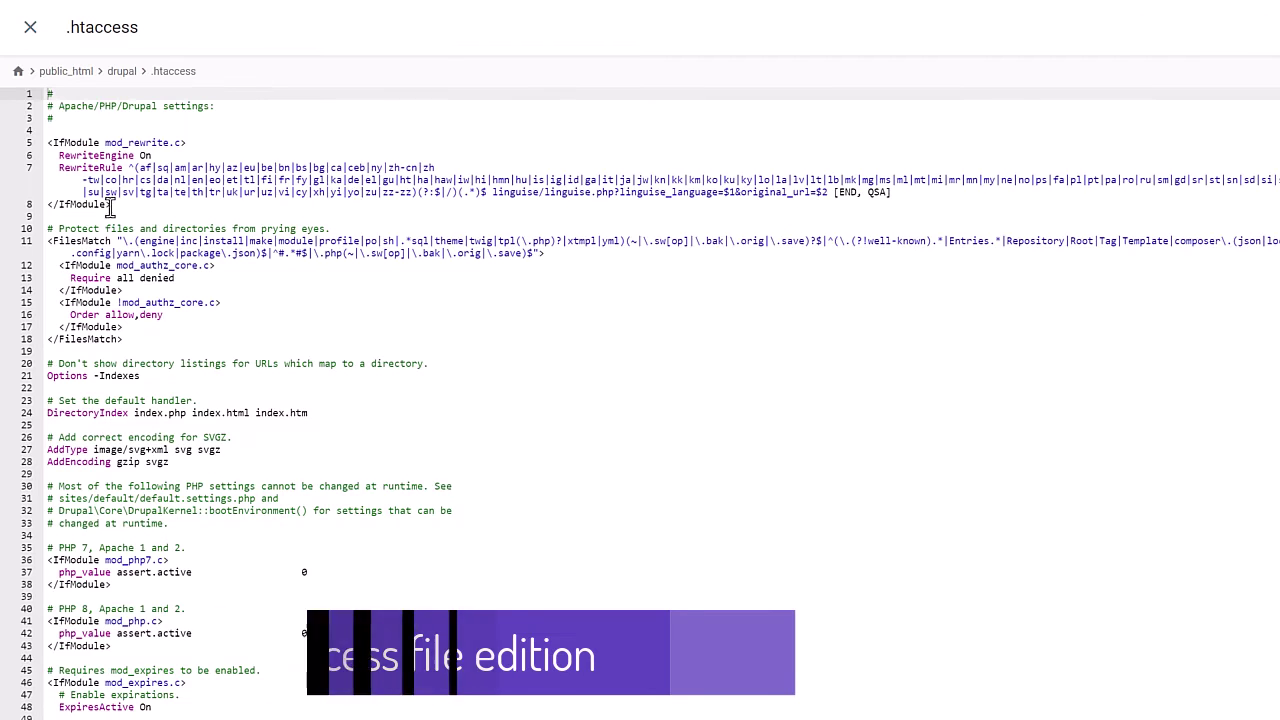
drag(125, 205, 29, 142)
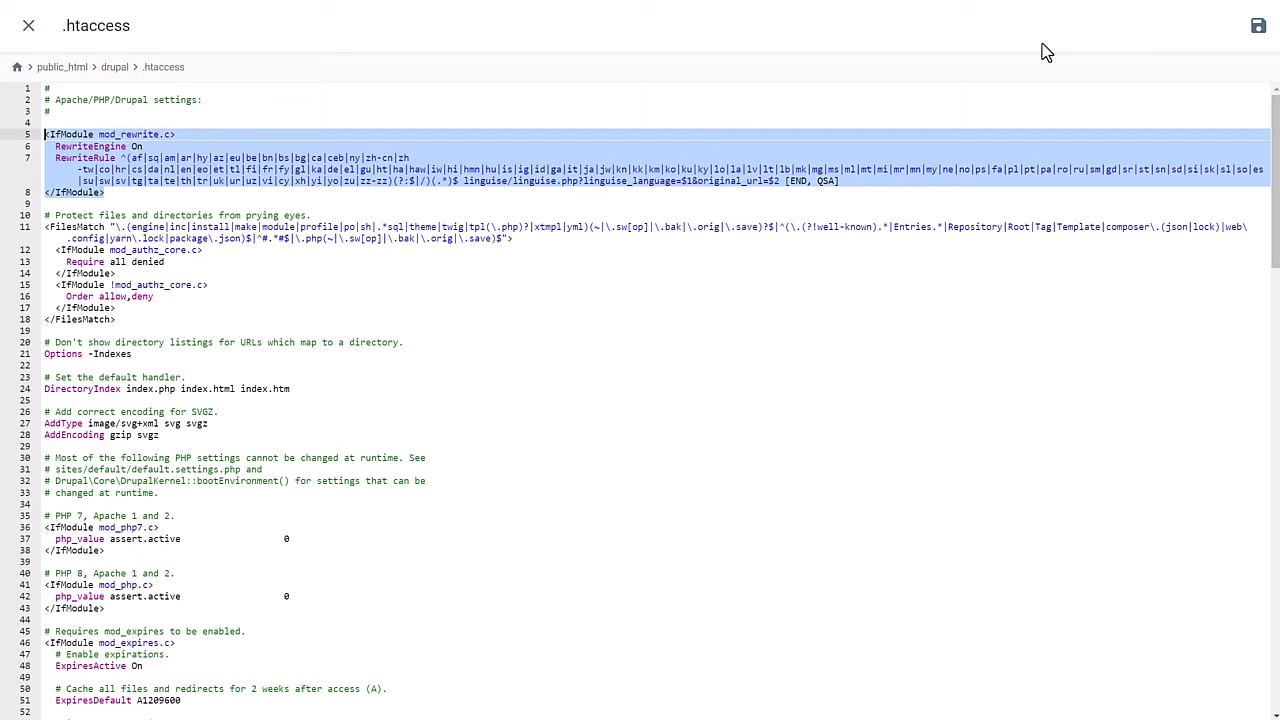
click(28, 25)
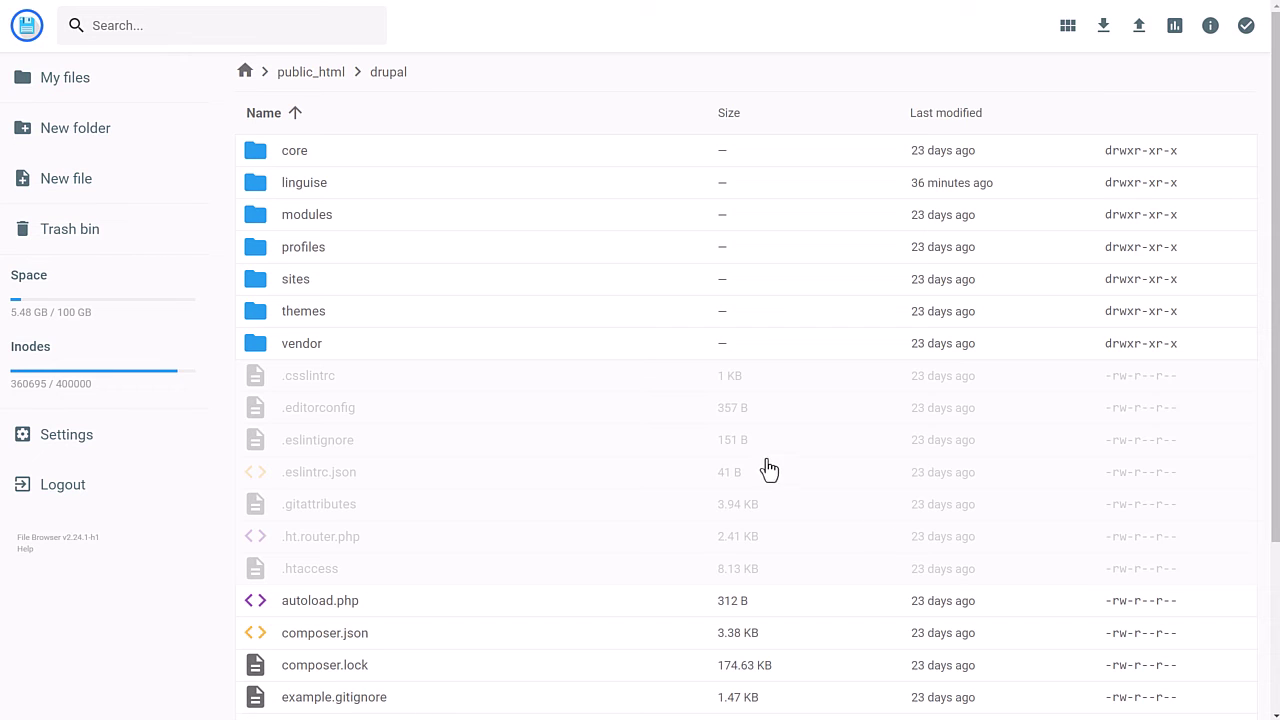
click(340, 570)
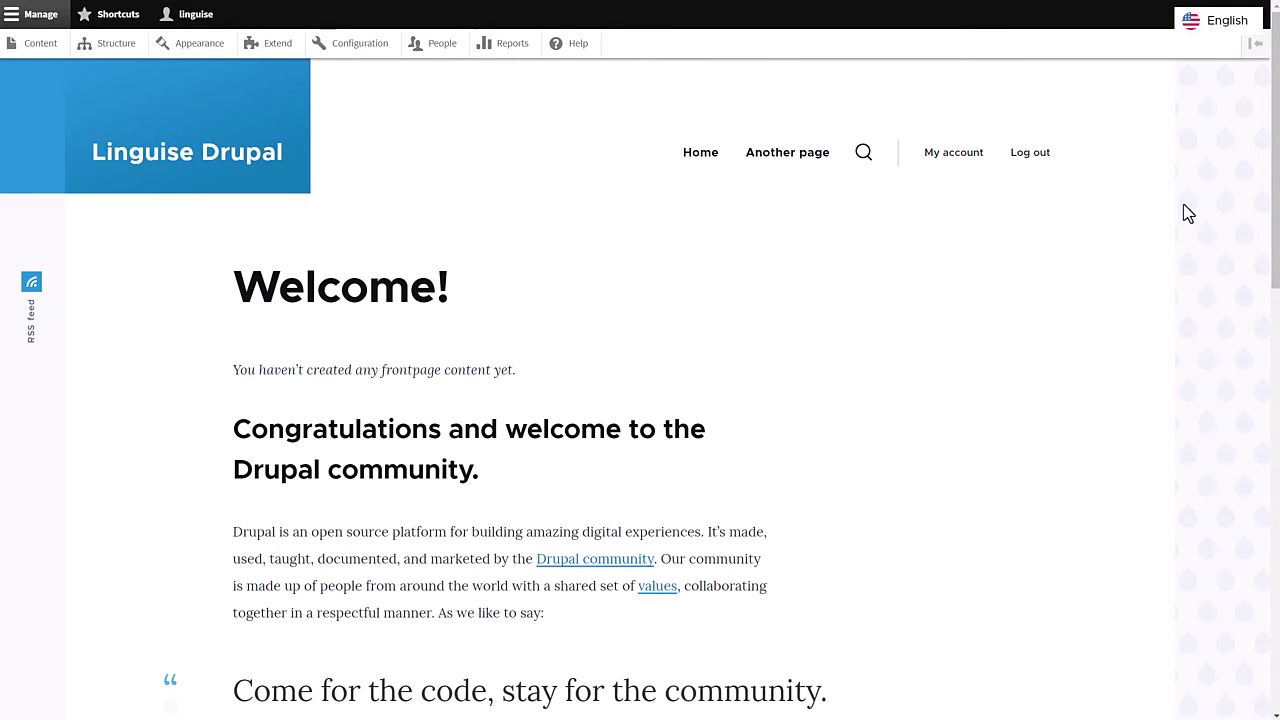
Open the front page's English switcher to review the nine languages, then close the popup
click(1232, 24)
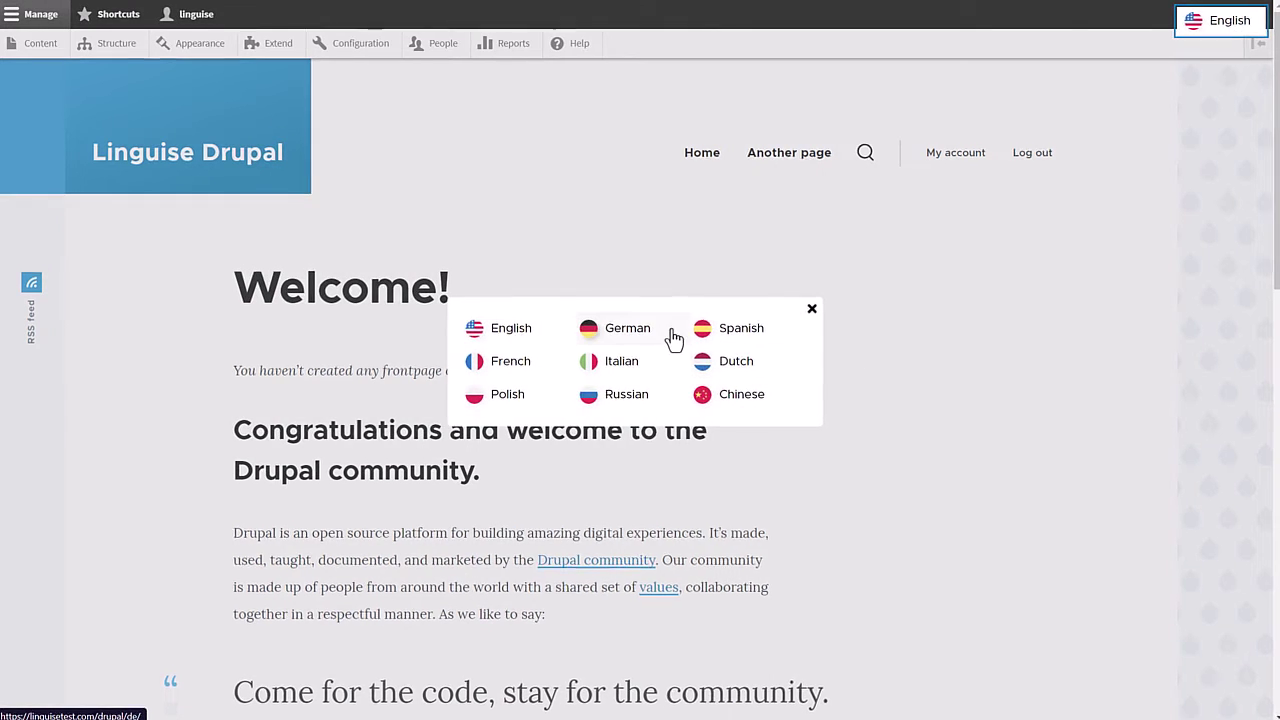
click(1120, 262)
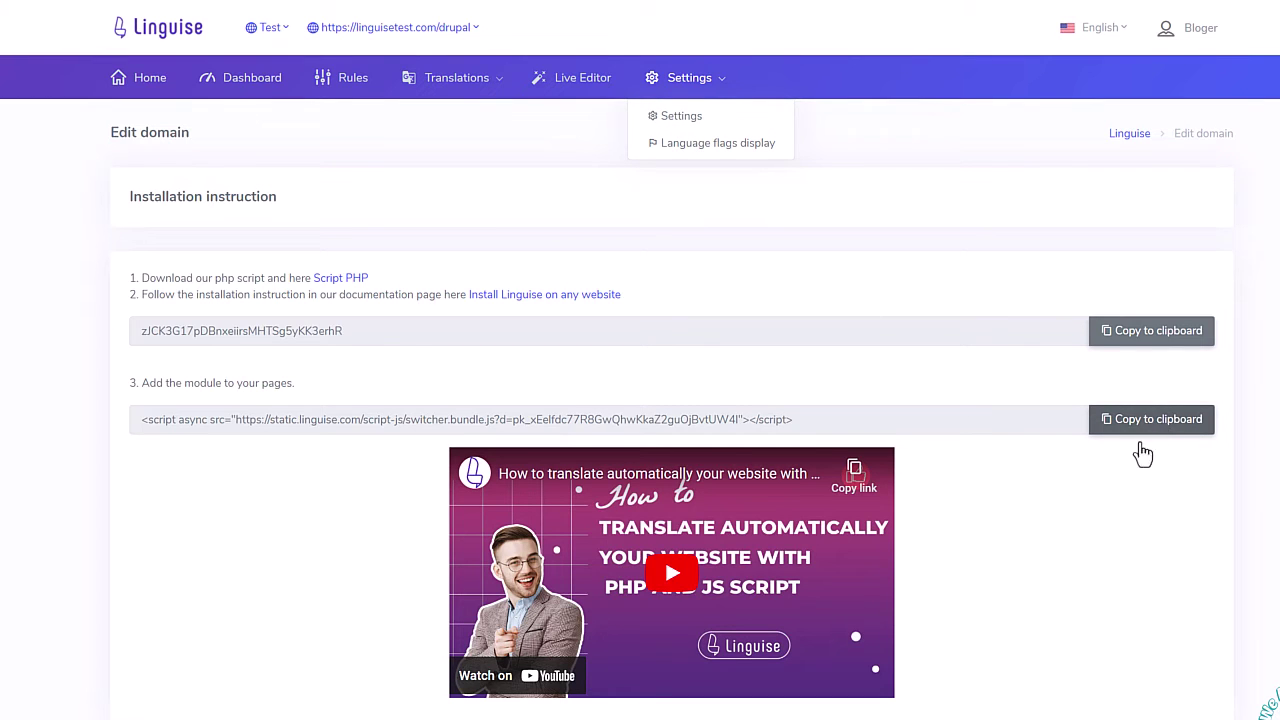
Copy the language switcher script tag from the Edit domain instructions
click(1178, 424)
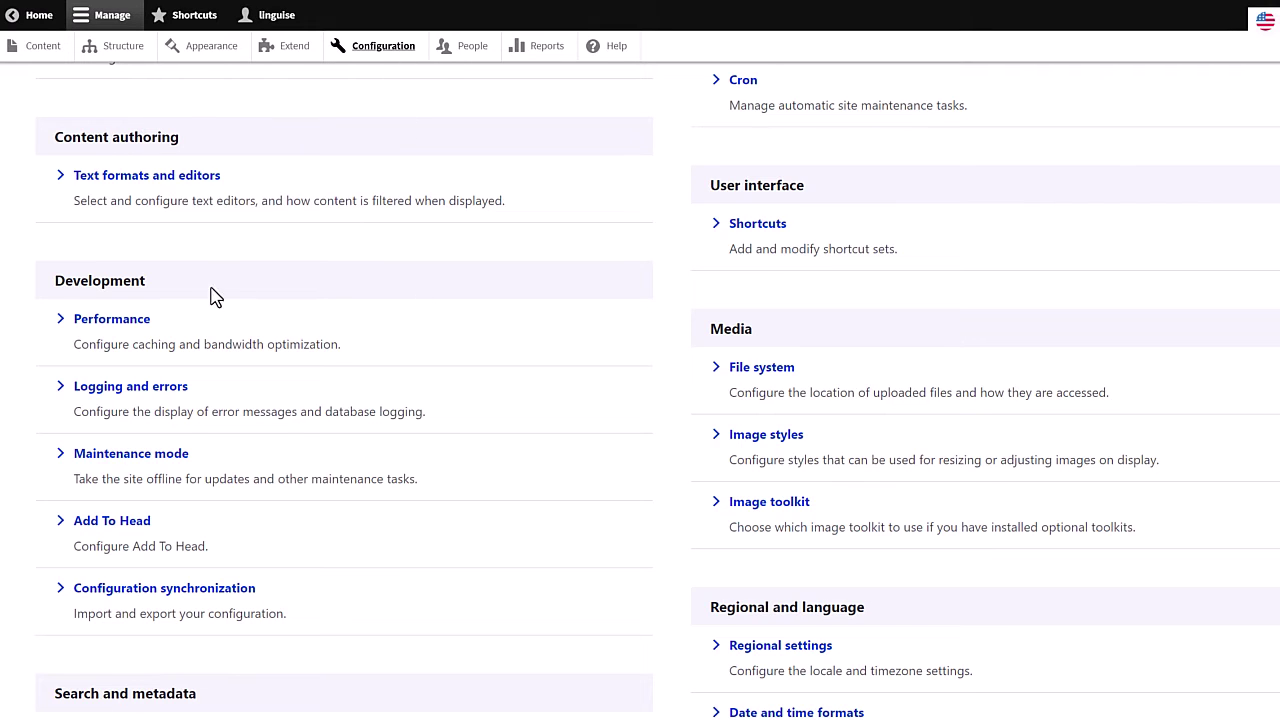
click(112, 521)
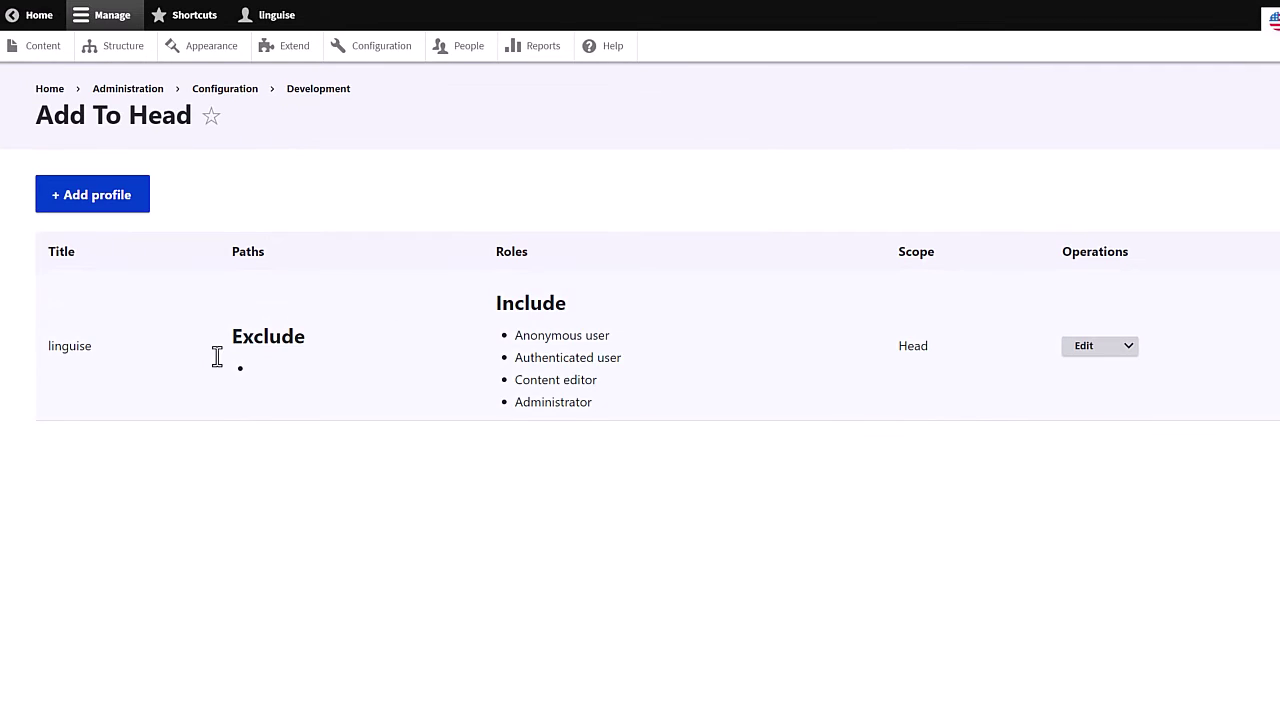
click(1081, 347)
drag(820, 311, 6, 280)
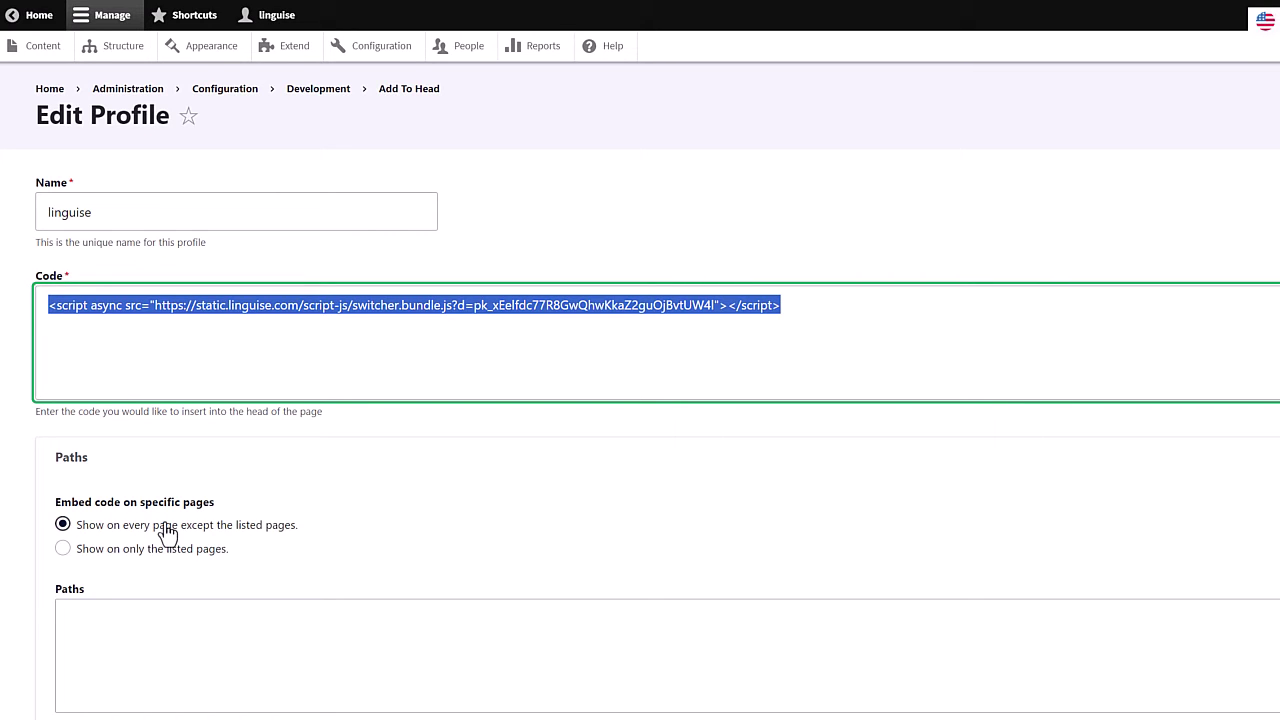
drag(305, 530, 57, 537)
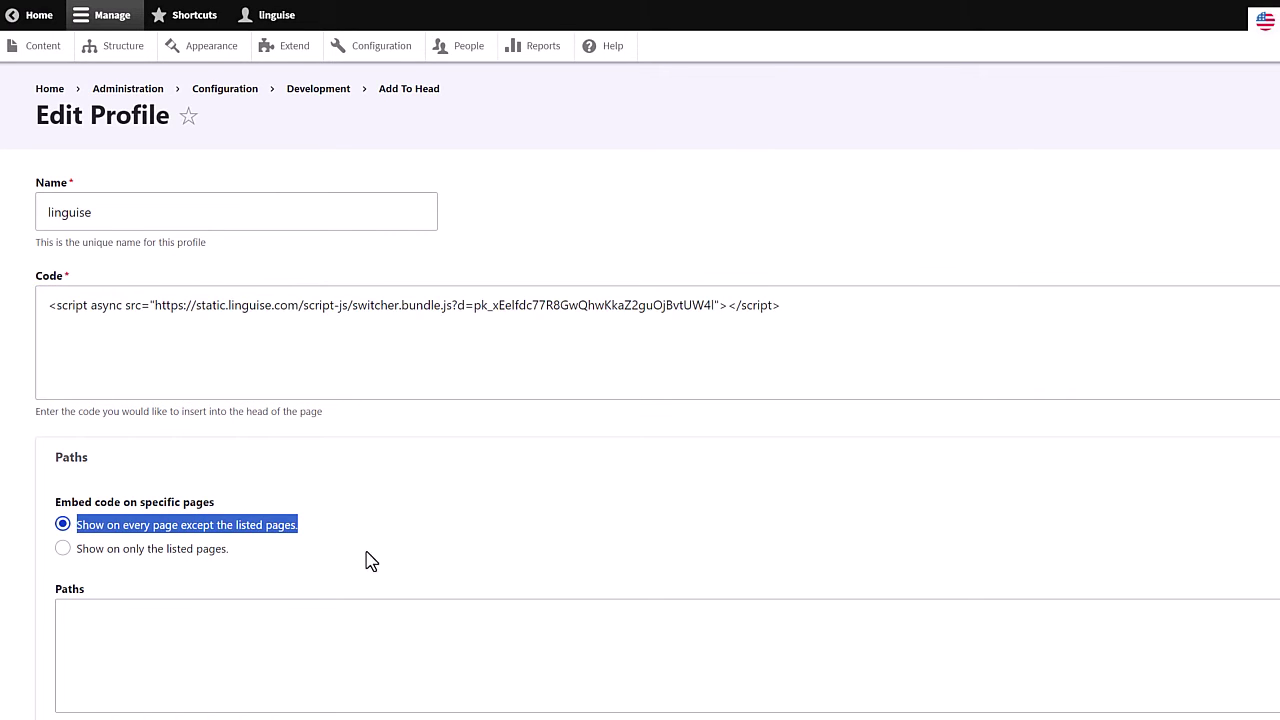
click(583, 541)
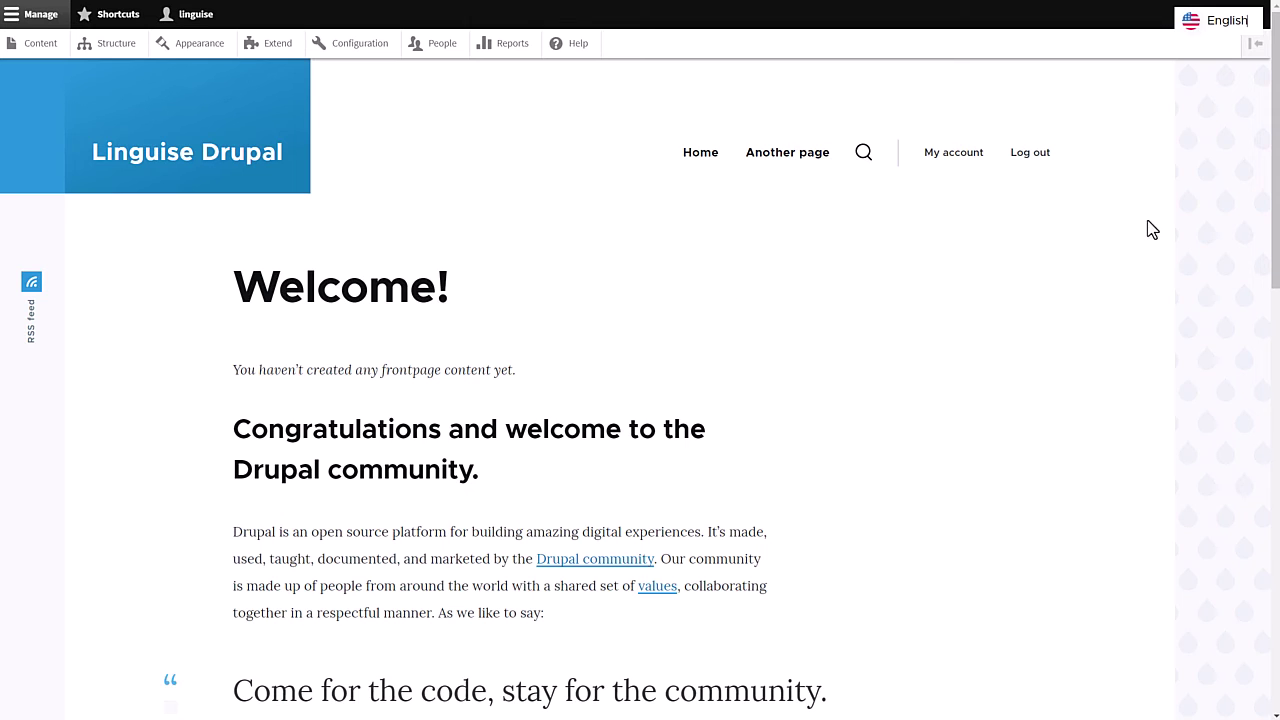
Pick Spanish in the site's language picker and open the 'Otra página' page
click(1219, 30)
click(1183, 260)
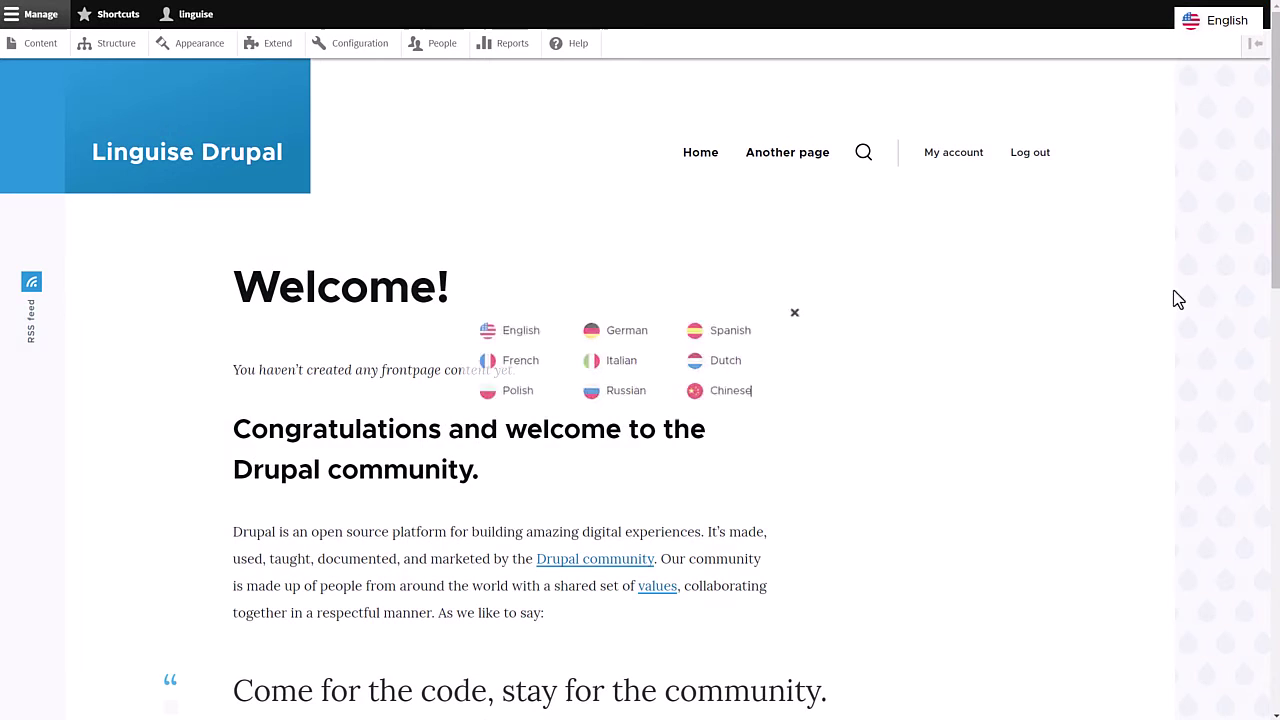
click(1210, 38)
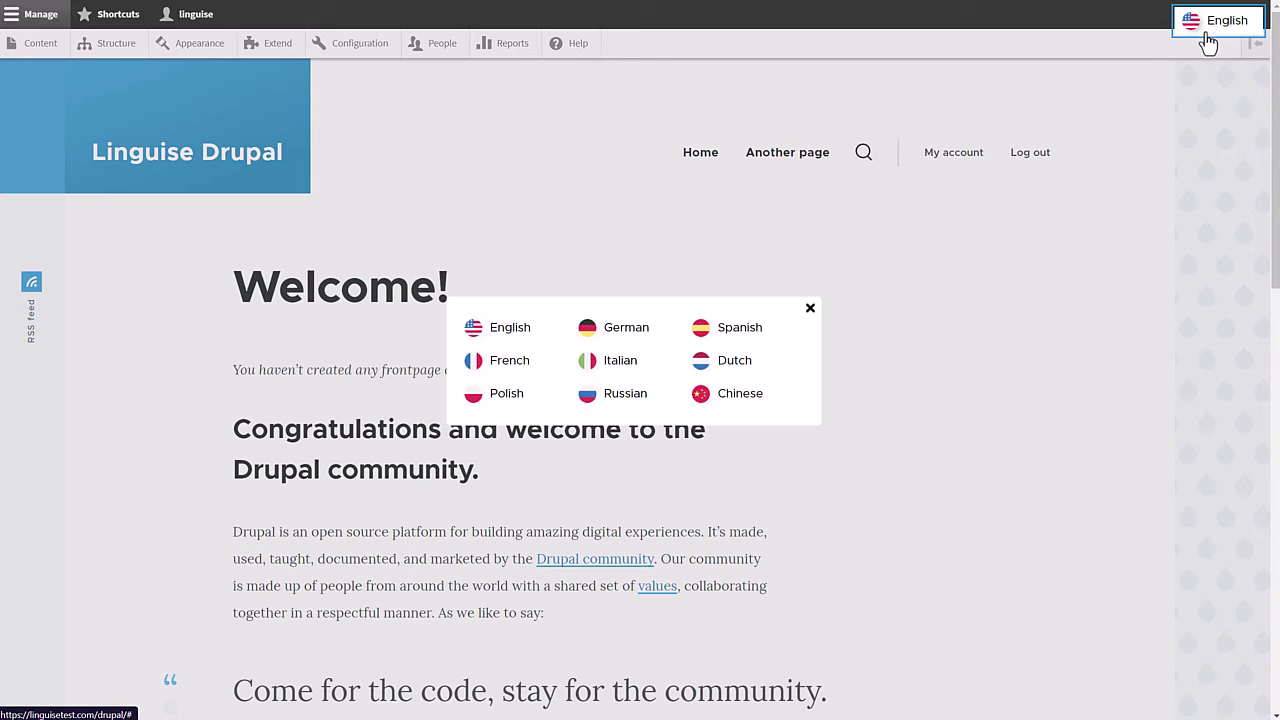
click(750, 337)
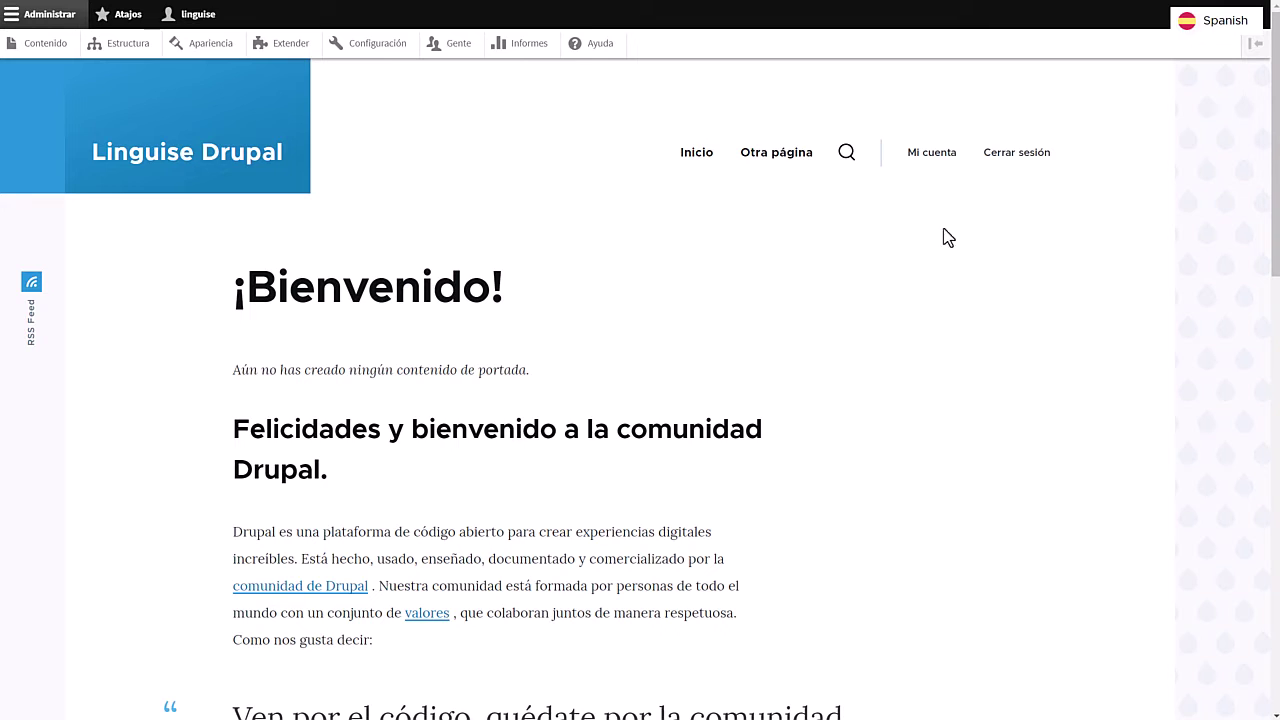
click(764, 155)
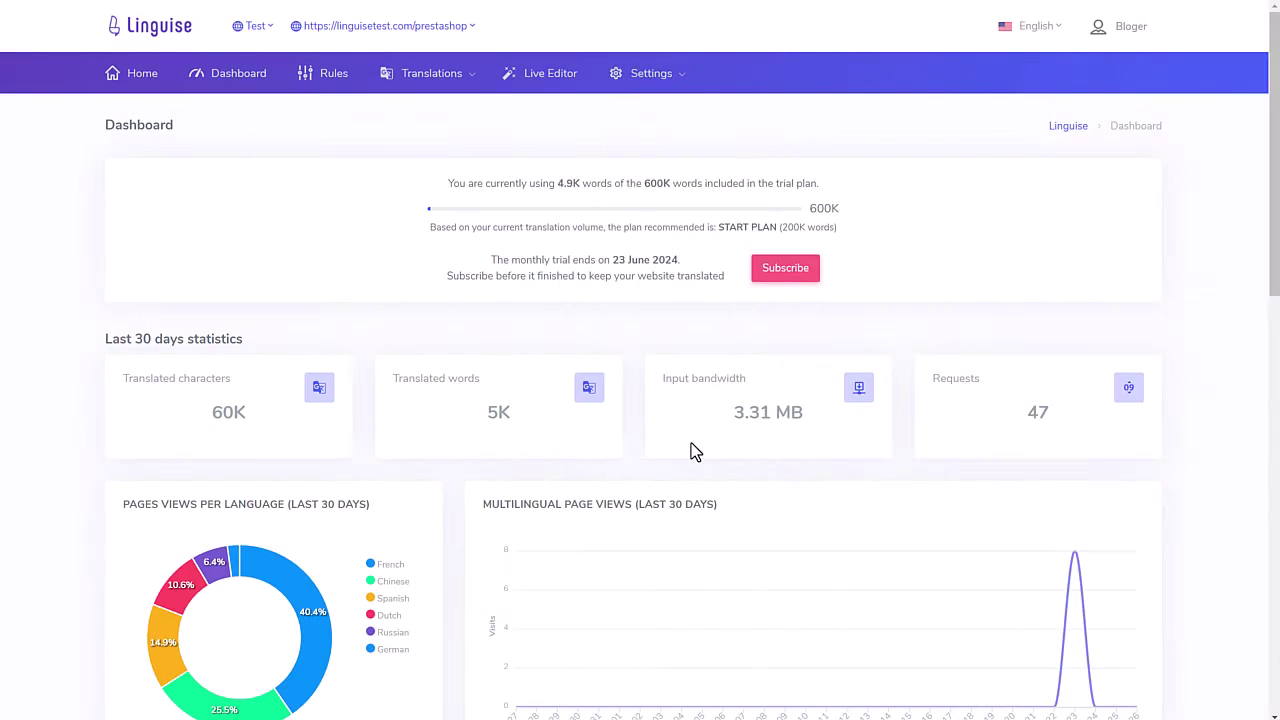
Go to Settings > Language flags display and preview the popup switcher
click(656, 82)
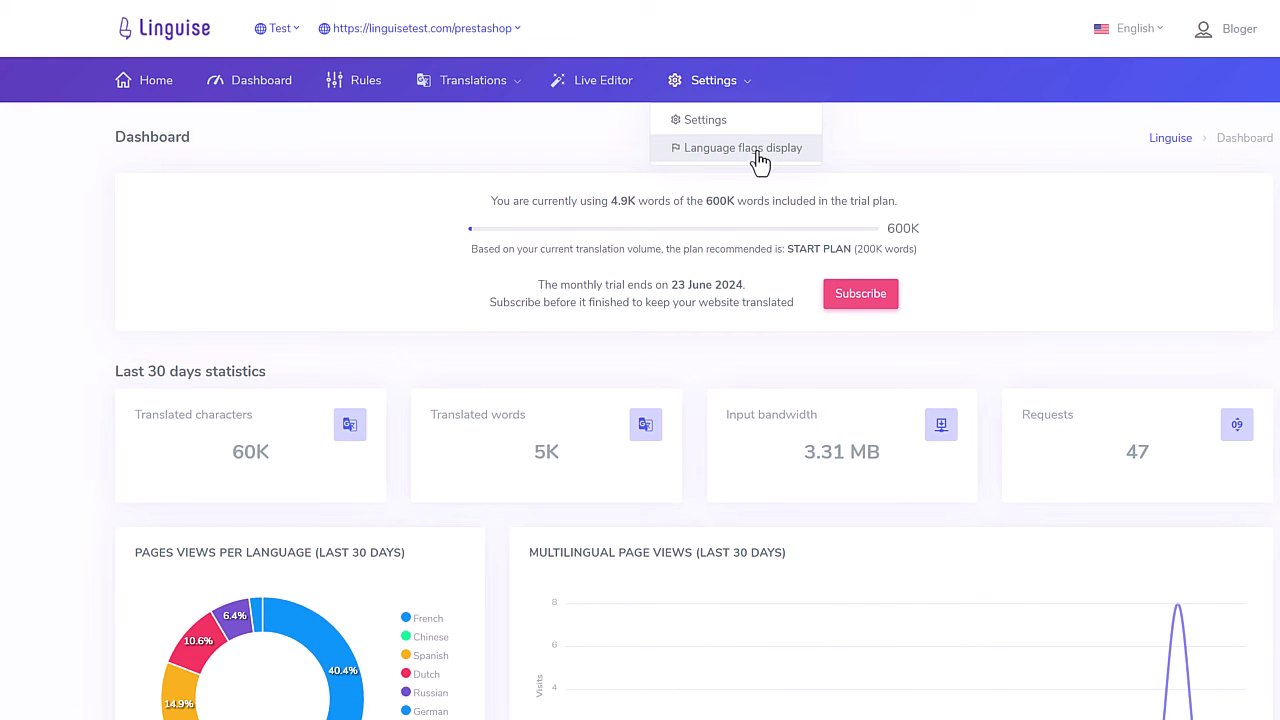
click(757, 153)
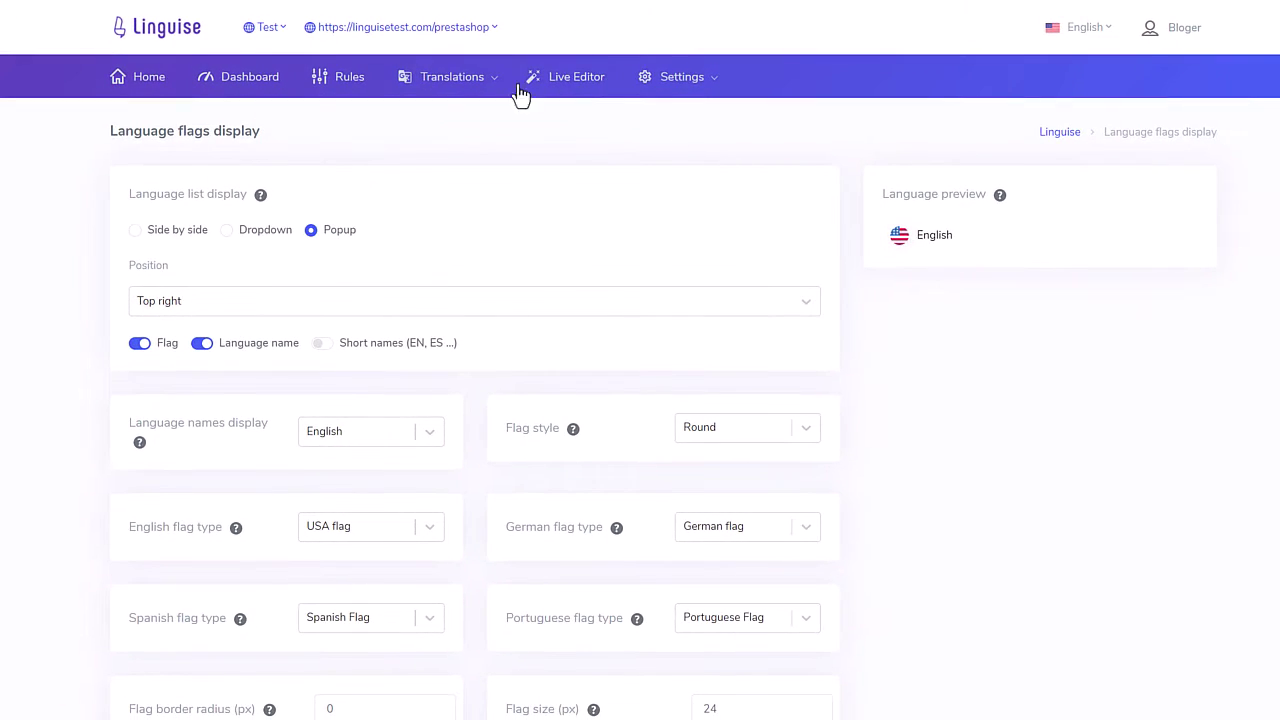
click(932, 242)
click(1073, 294)
Preview the Side by side and Dropdown layouts, then leave Popup selected
double_click(139, 344)
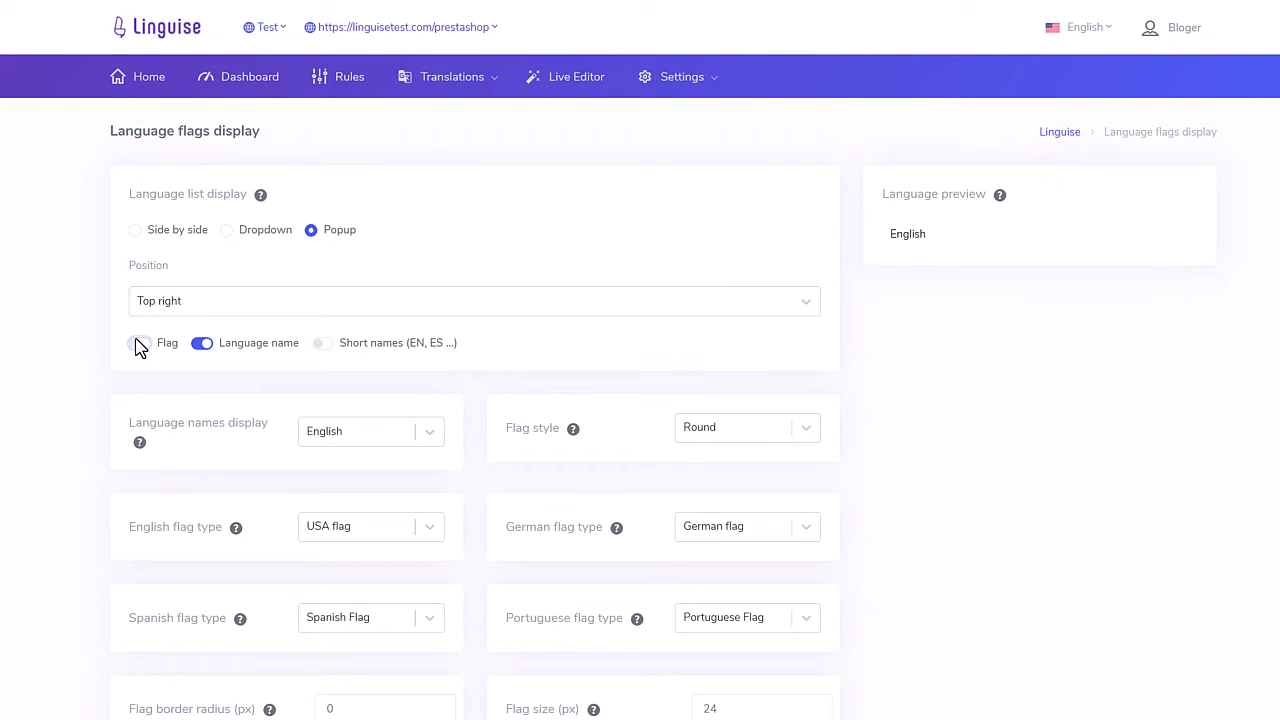
click(174, 236)
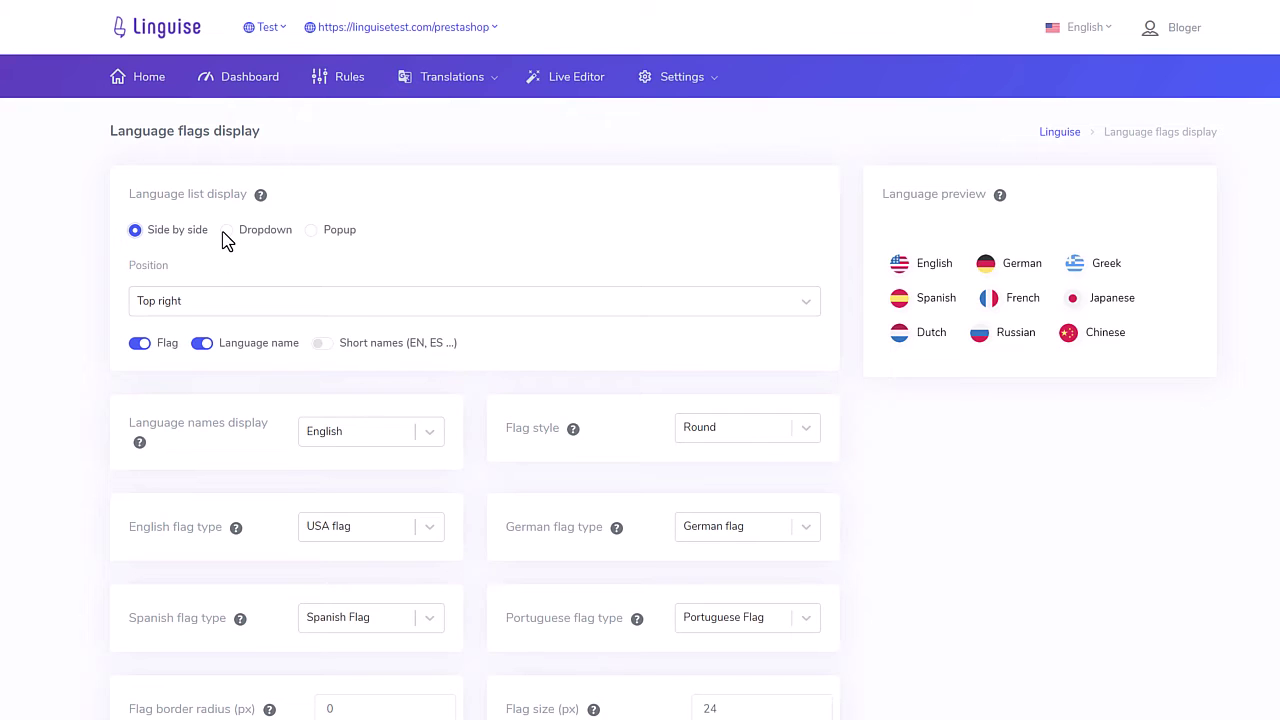
click(200, 306)
click(227, 232)
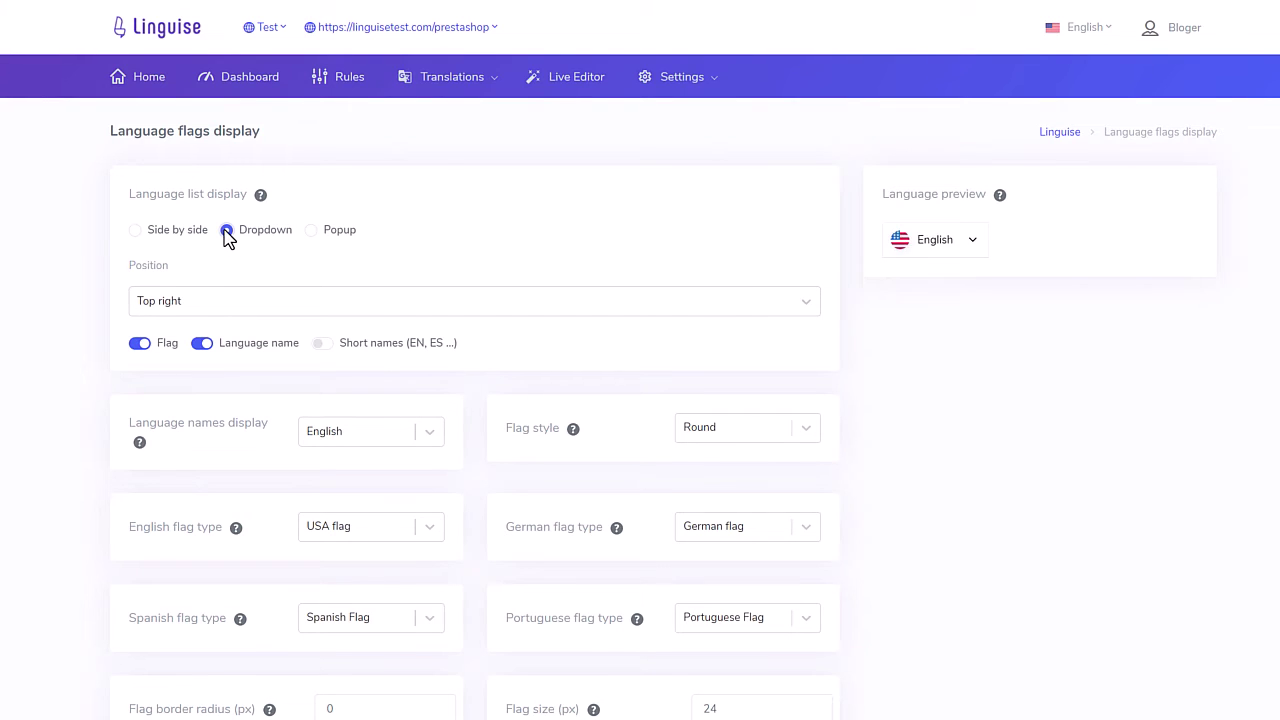
click(930, 246)
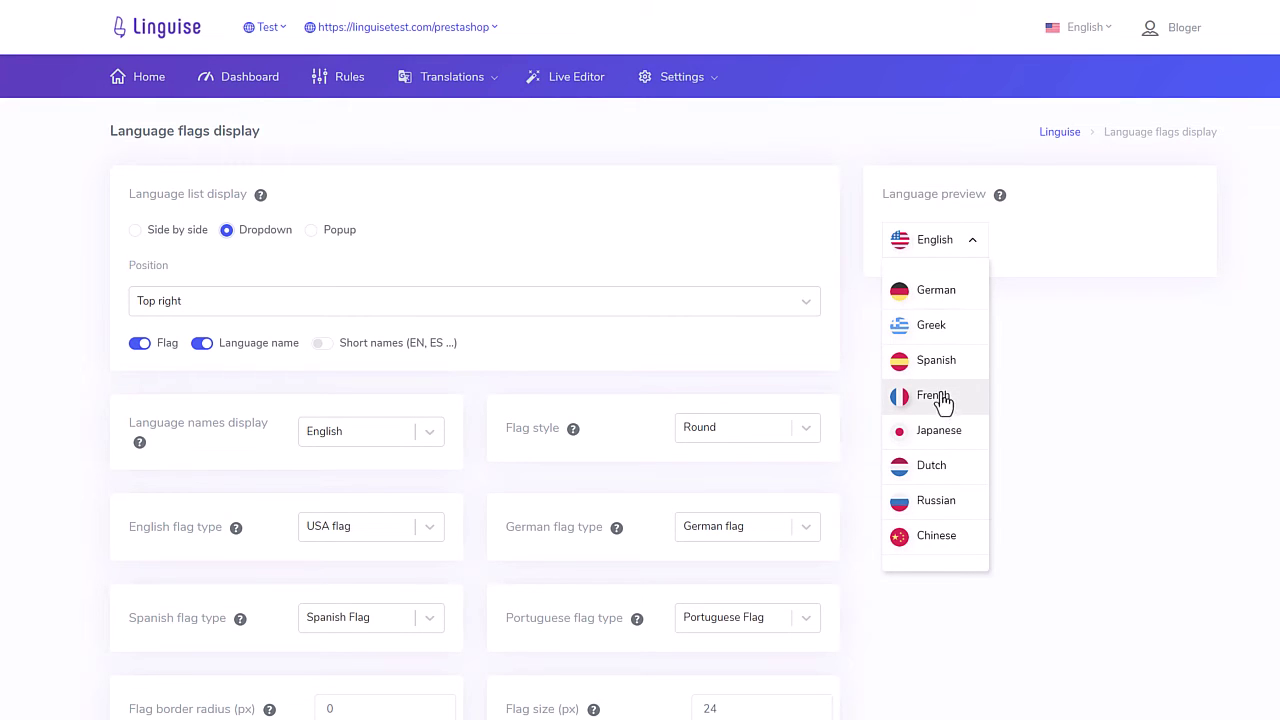
click(922, 248)
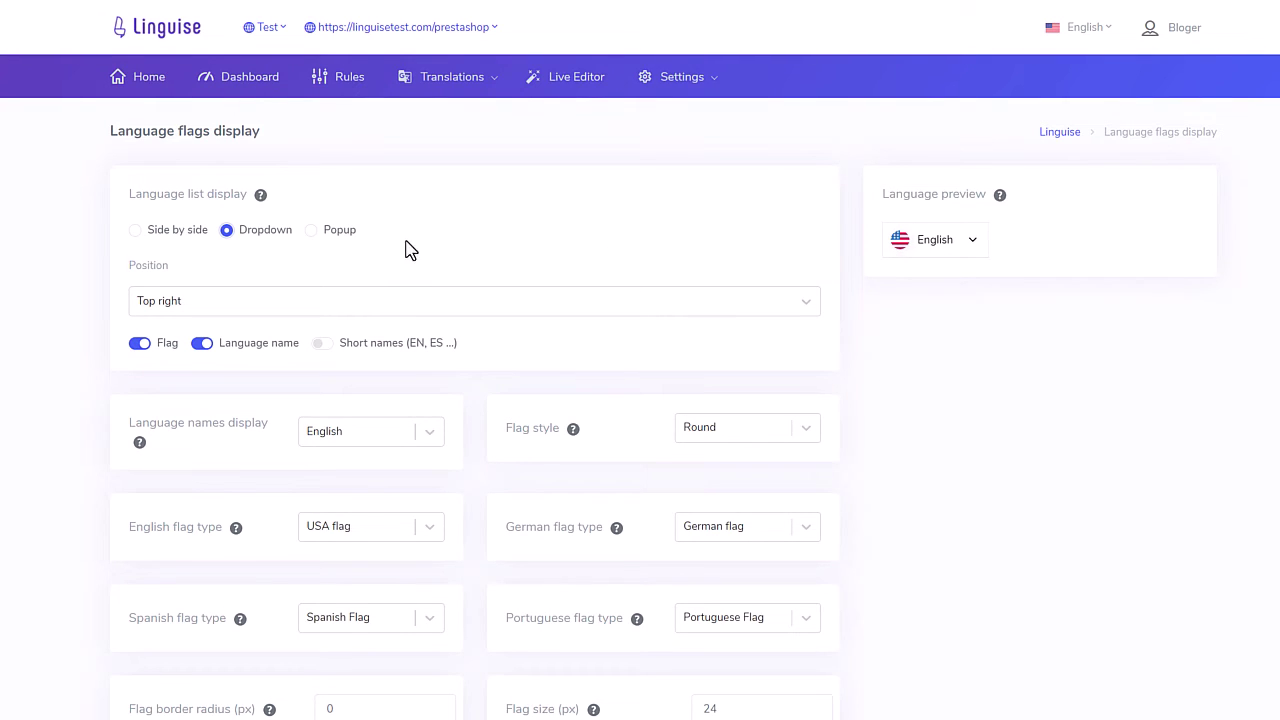
click(311, 231)
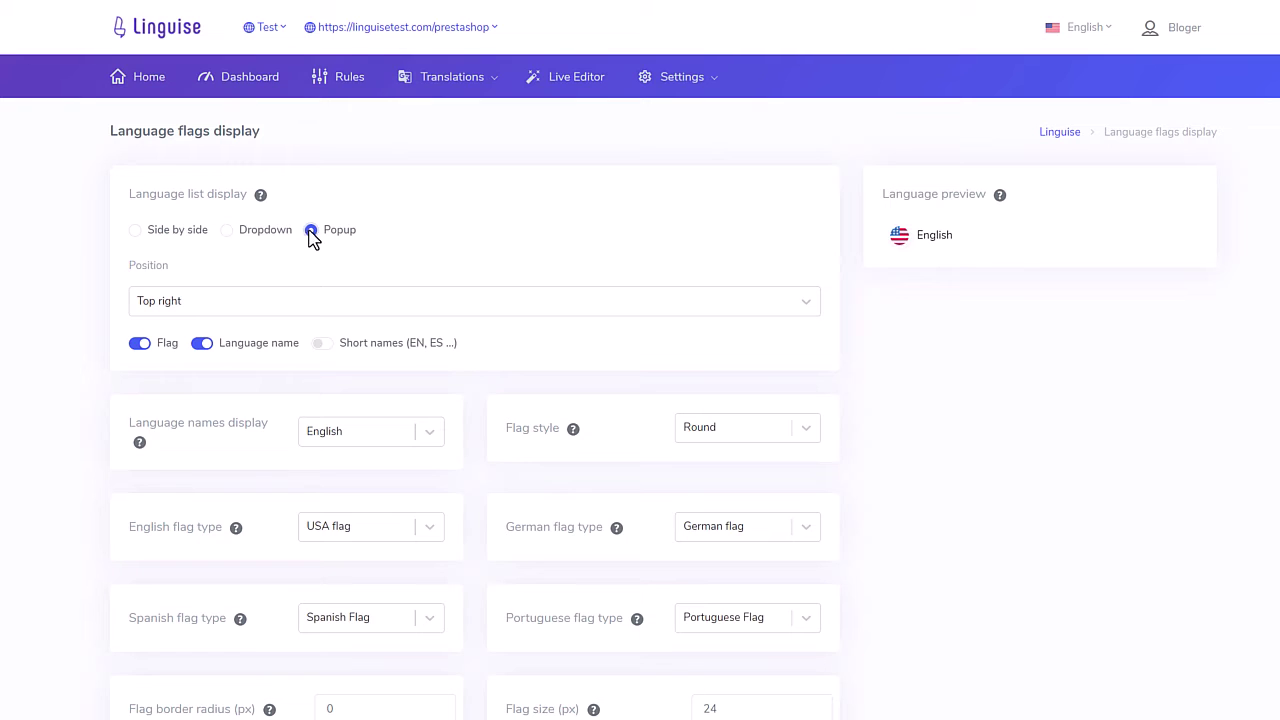
click(897, 240)
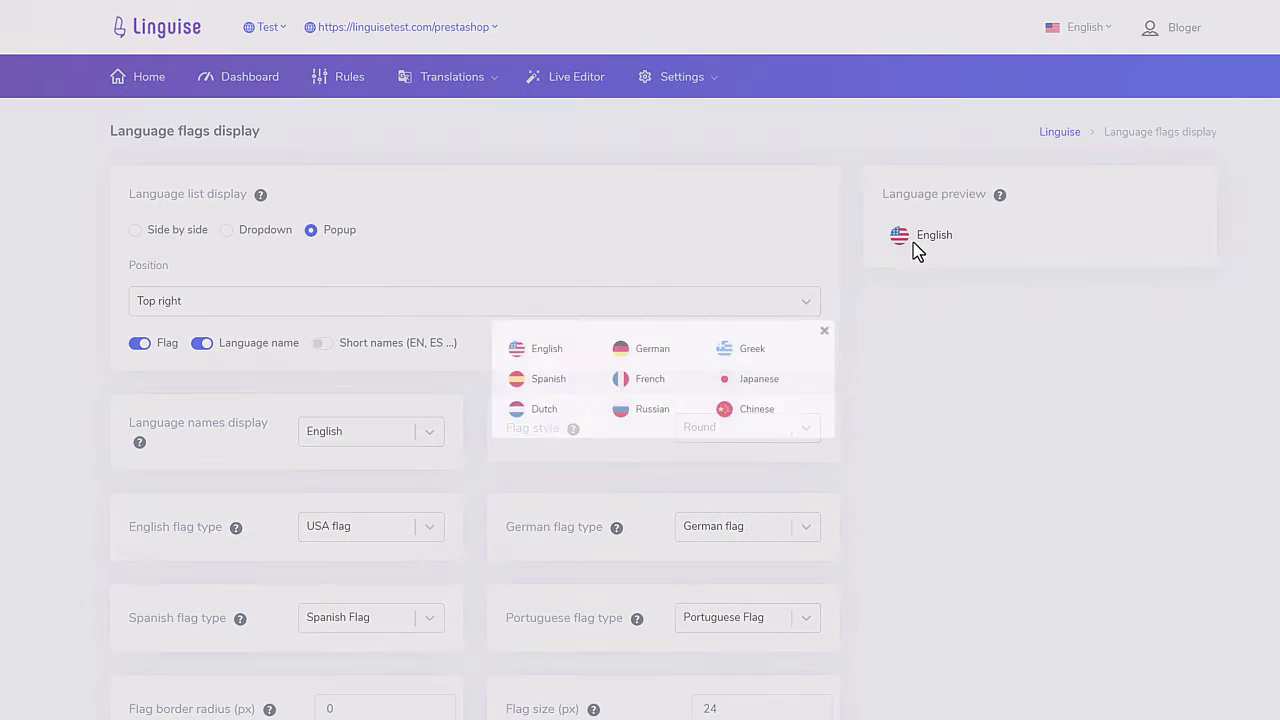
click(613, 255)
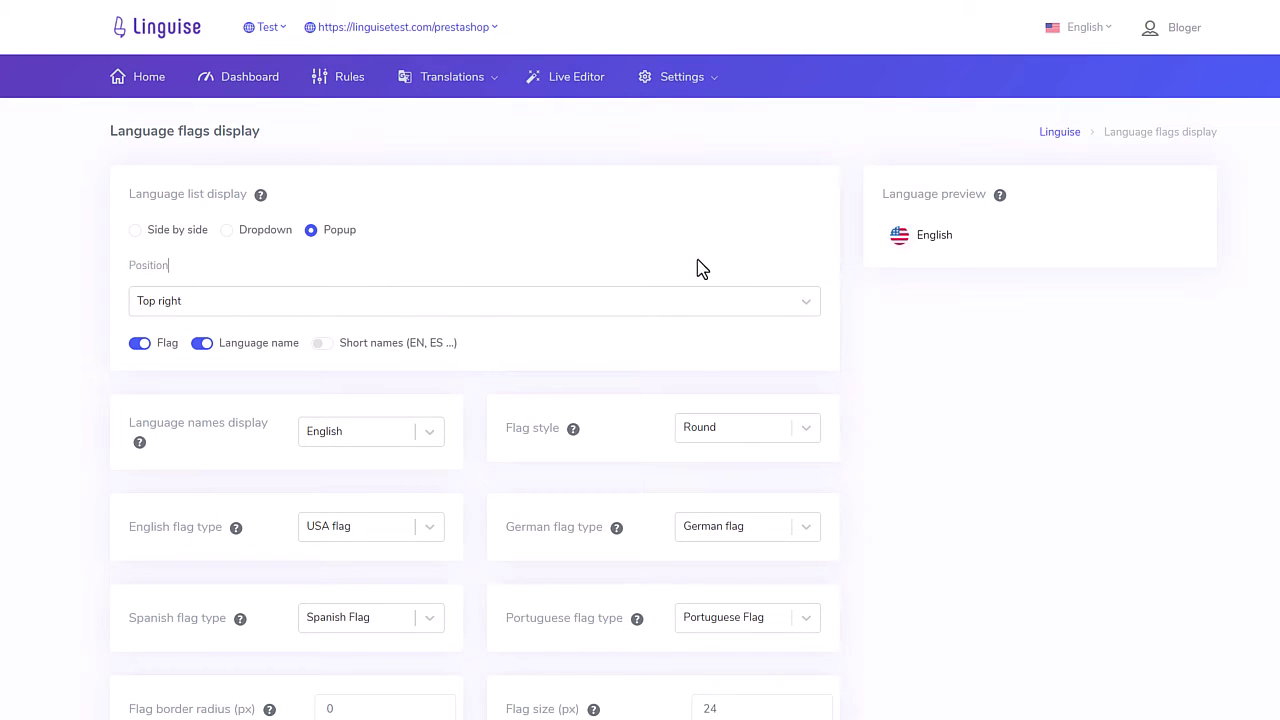
Review the flag display options, leaving the language name colour unchanged
scroll(812, 408, down, 3)
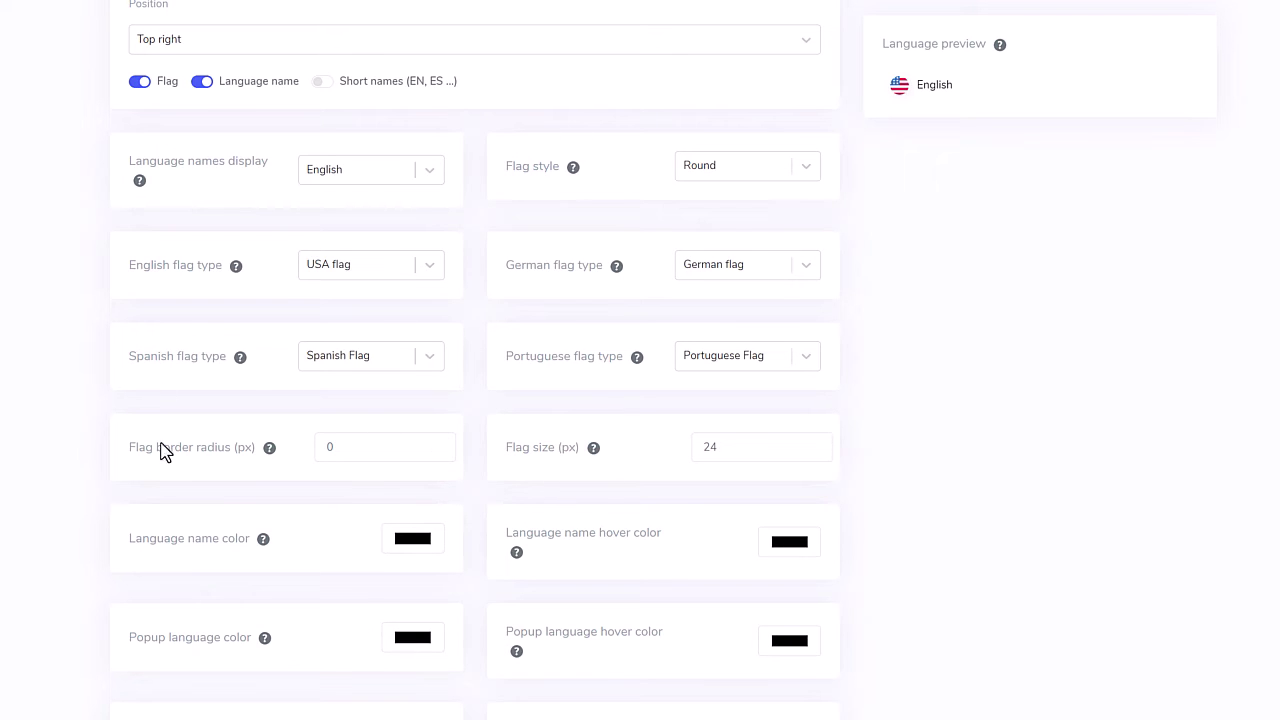
double_click(185, 358)
click(252, 395)
scroll(500, 464, down, 3)
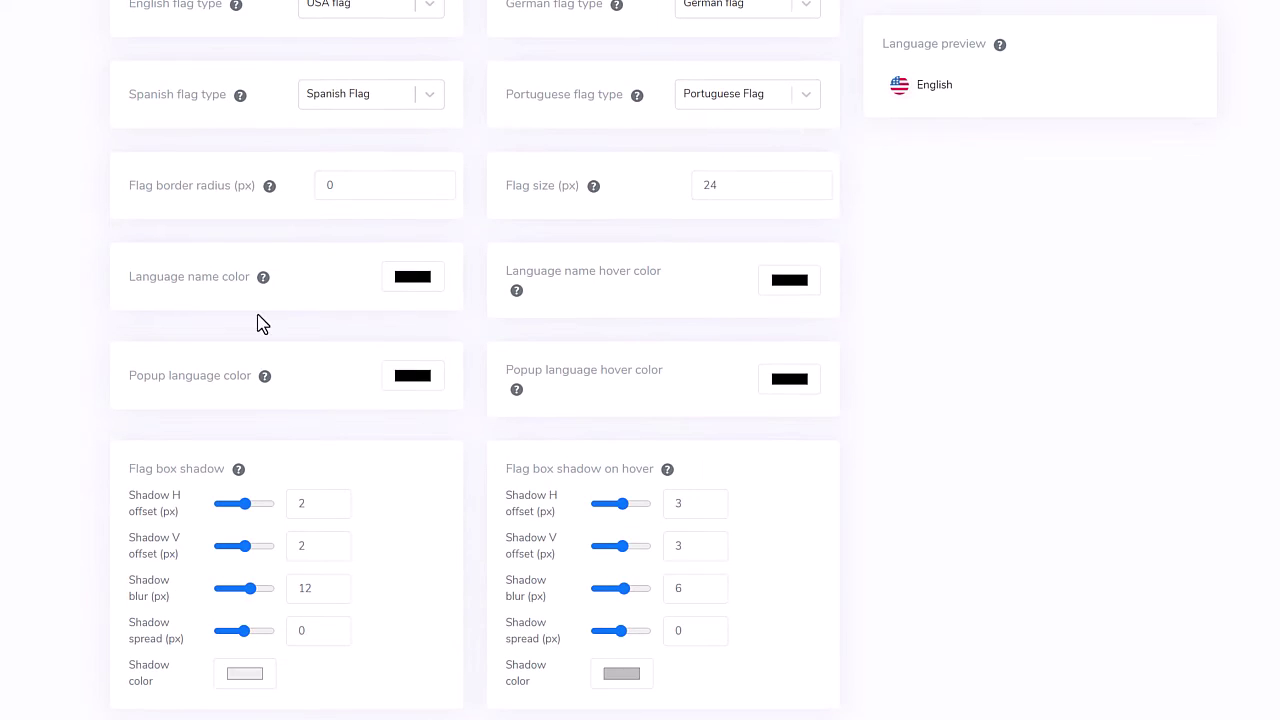
click(415, 287)
click(857, 309)
scroll(380, 340, down, 1)
scroll(833, 456, up, 6)
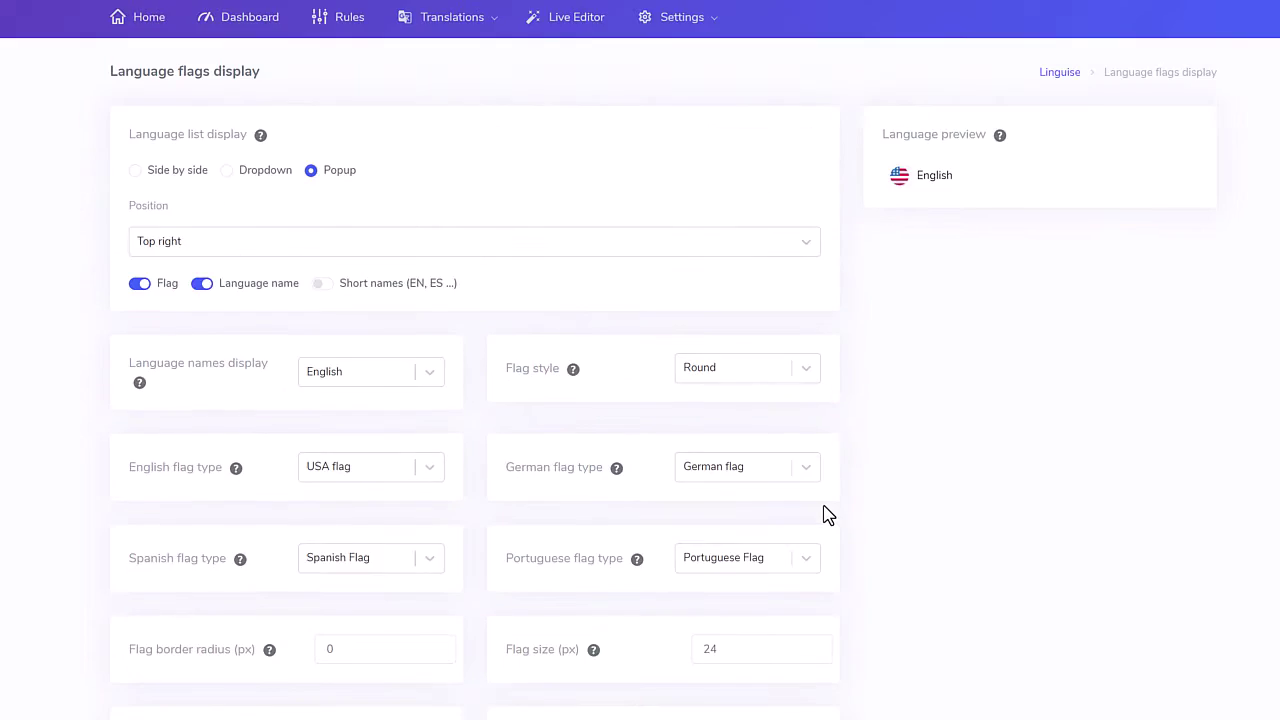
scroll(820, 518, up, 1)
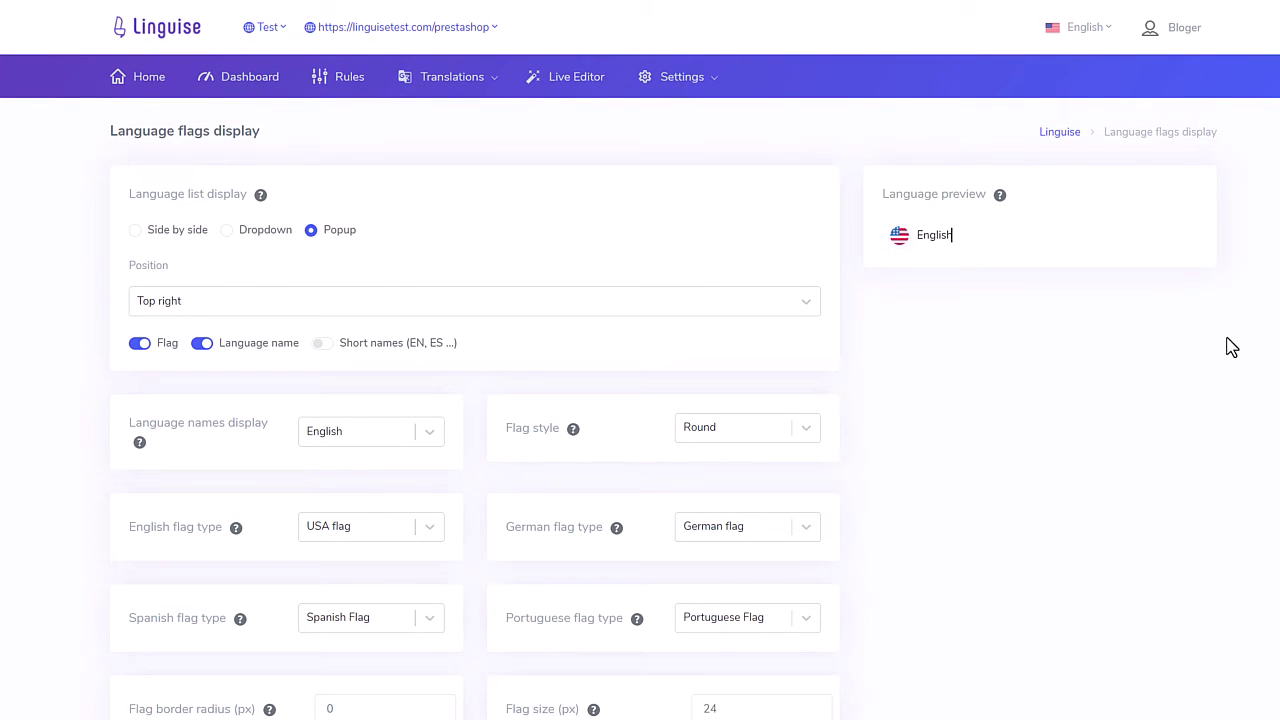
scroll(606, 460, down, 6)
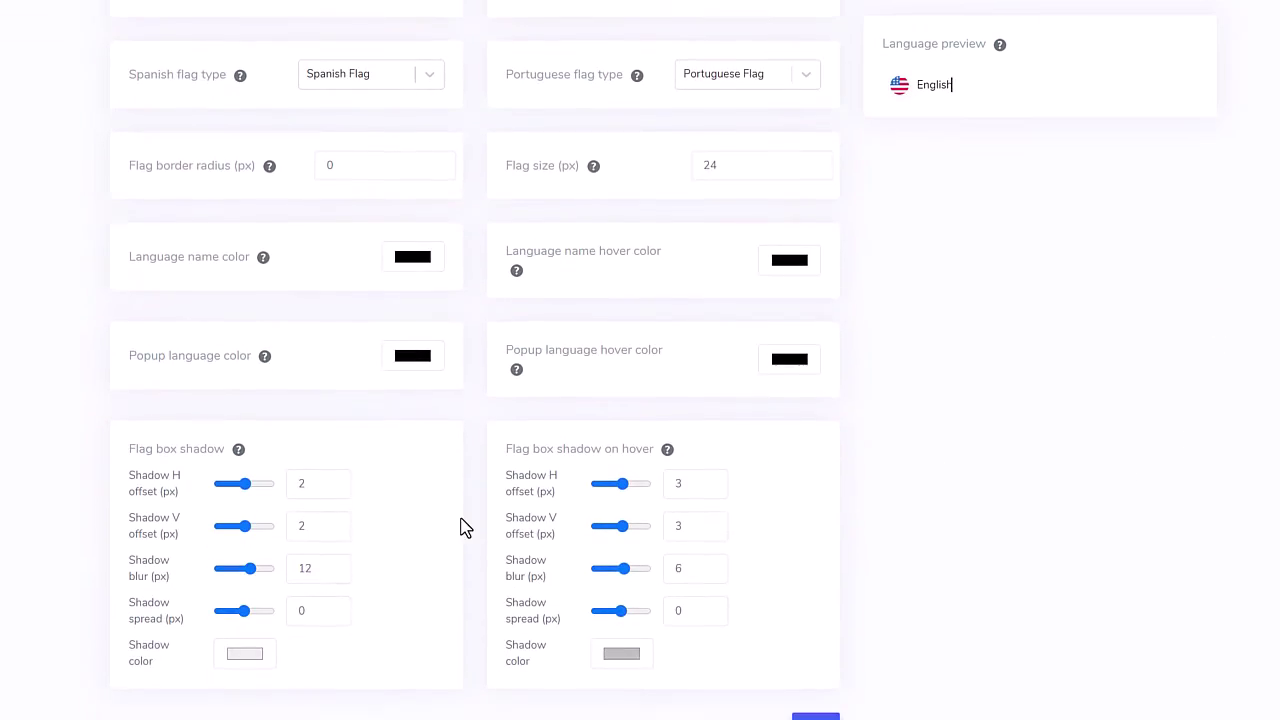
scroll(430, 470, up, 6)
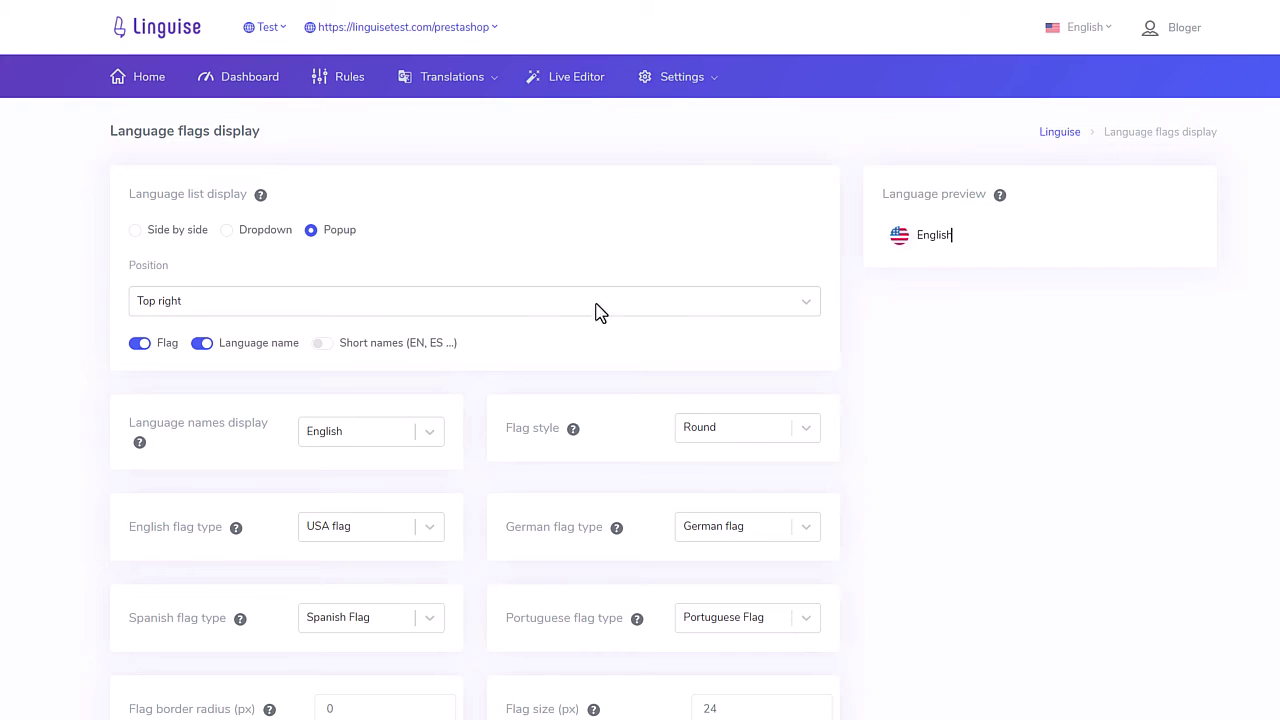
Set the switcher to Dropdown with Rectangular flags and save
click(260, 231)
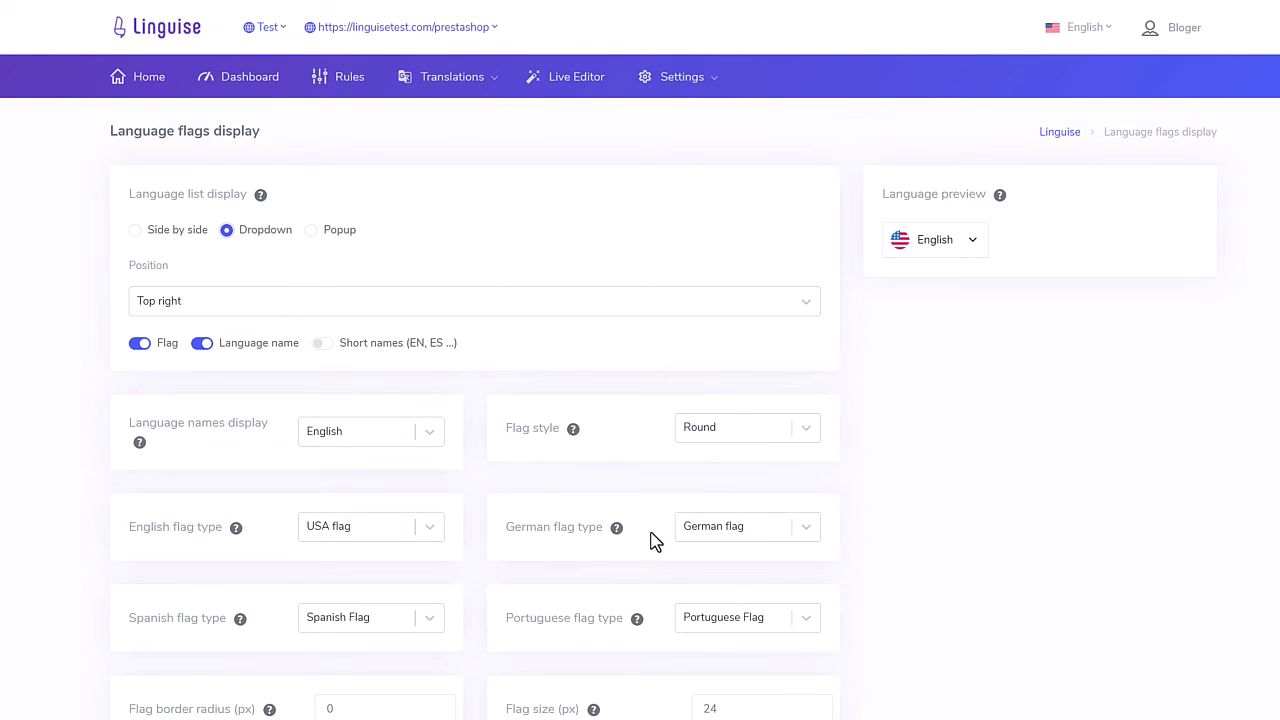
click(740, 438)
click(743, 498)
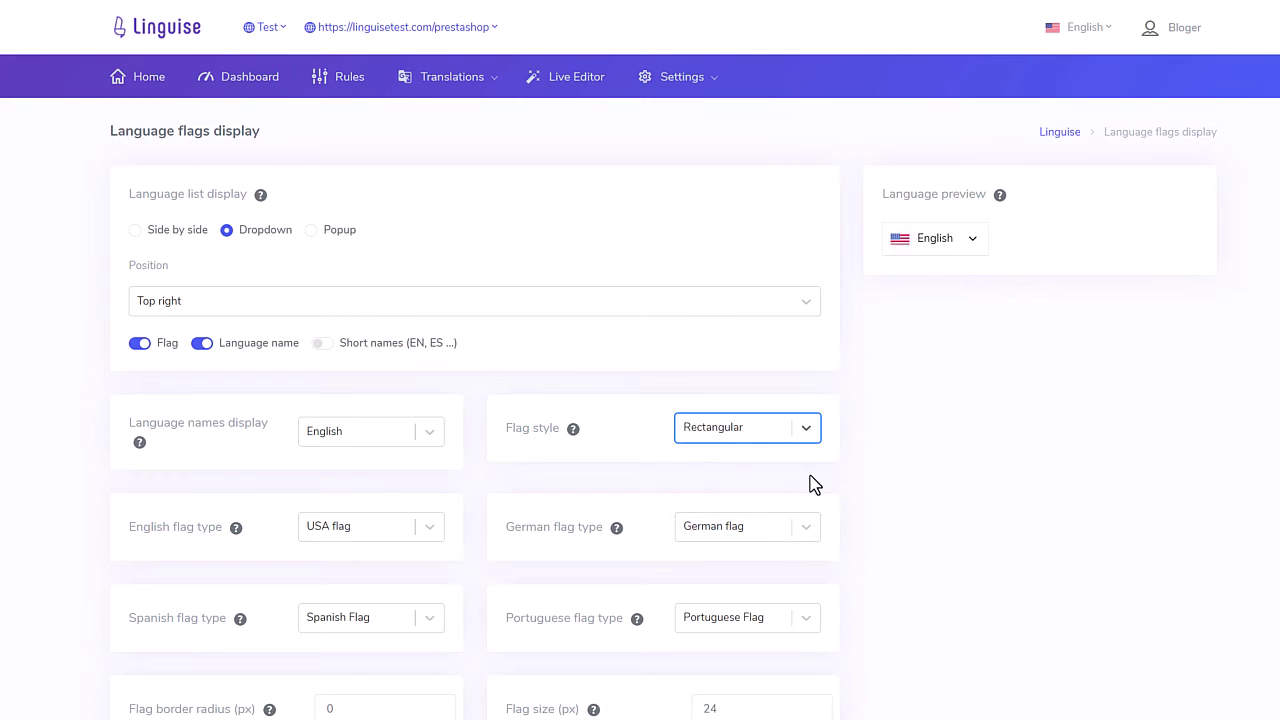
mouse_move(950, 250)
scroll(614, 477, down, 6)
click(813, 682)
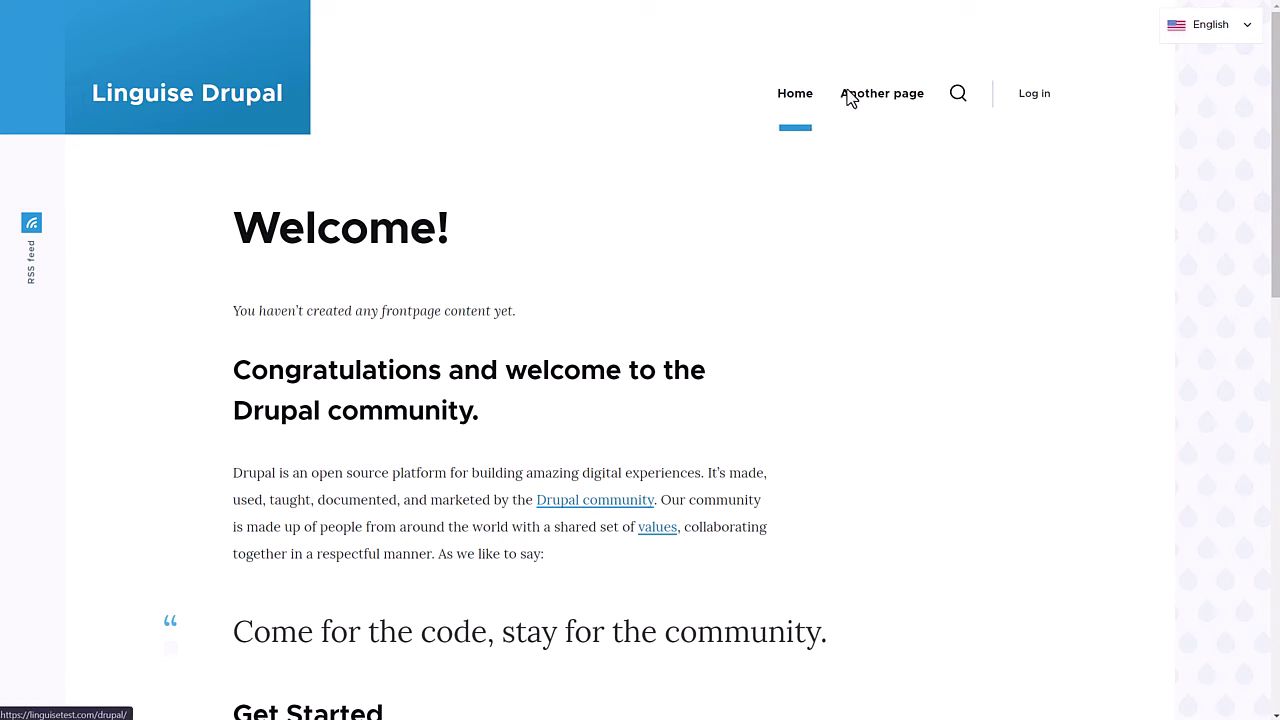
View 'Une autre page' in French, then switch the page to Spanish via the dropdown
mouse_move(1218, 38)
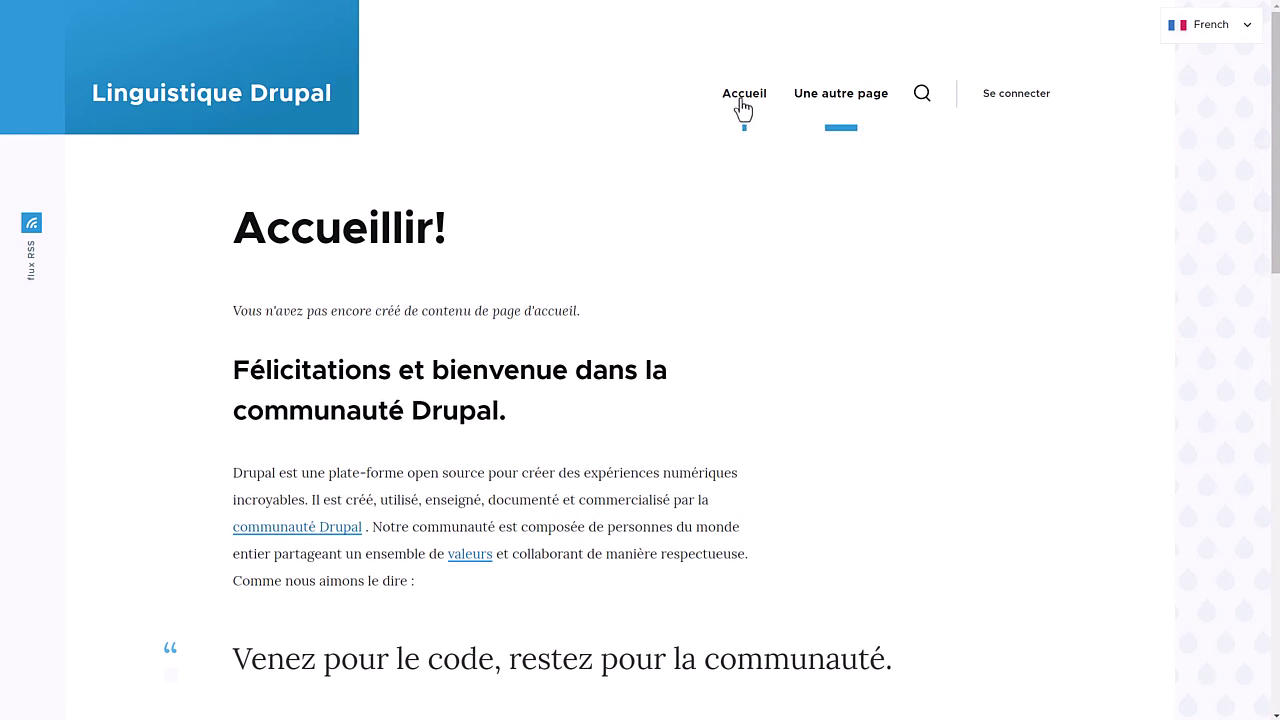
click(830, 100)
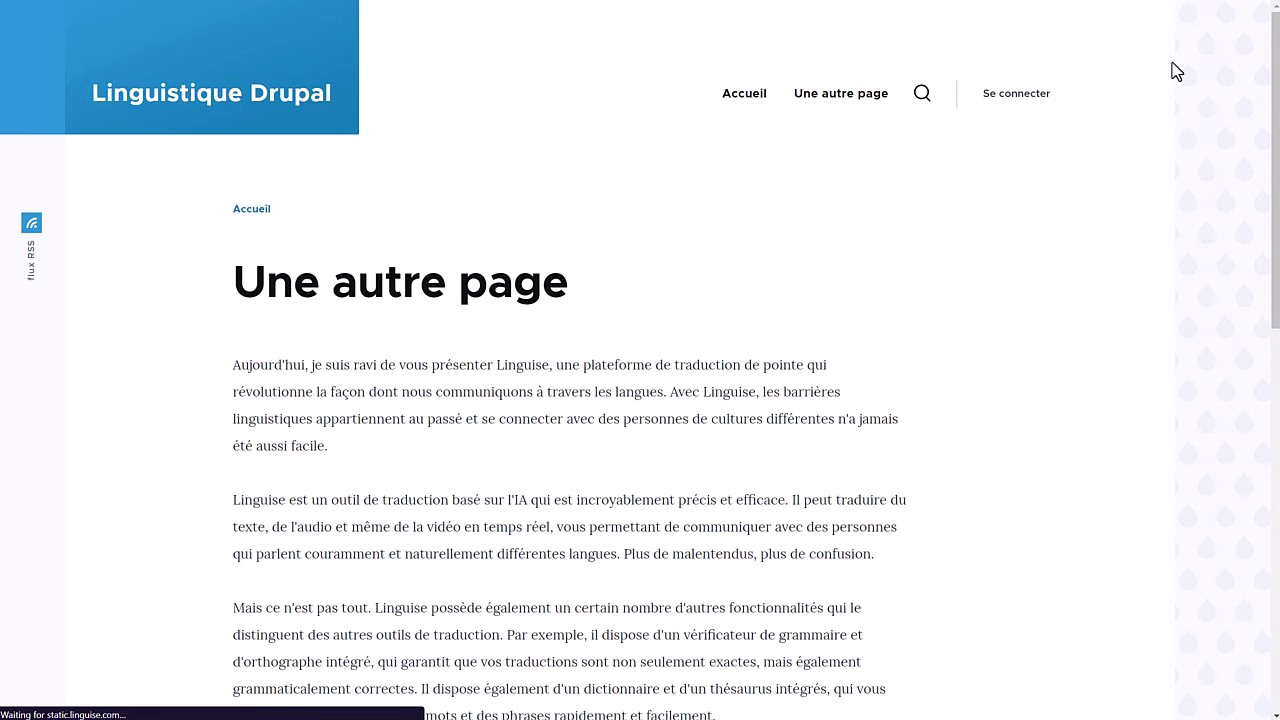
mouse_move(1210, 30)
click(1222, 135)
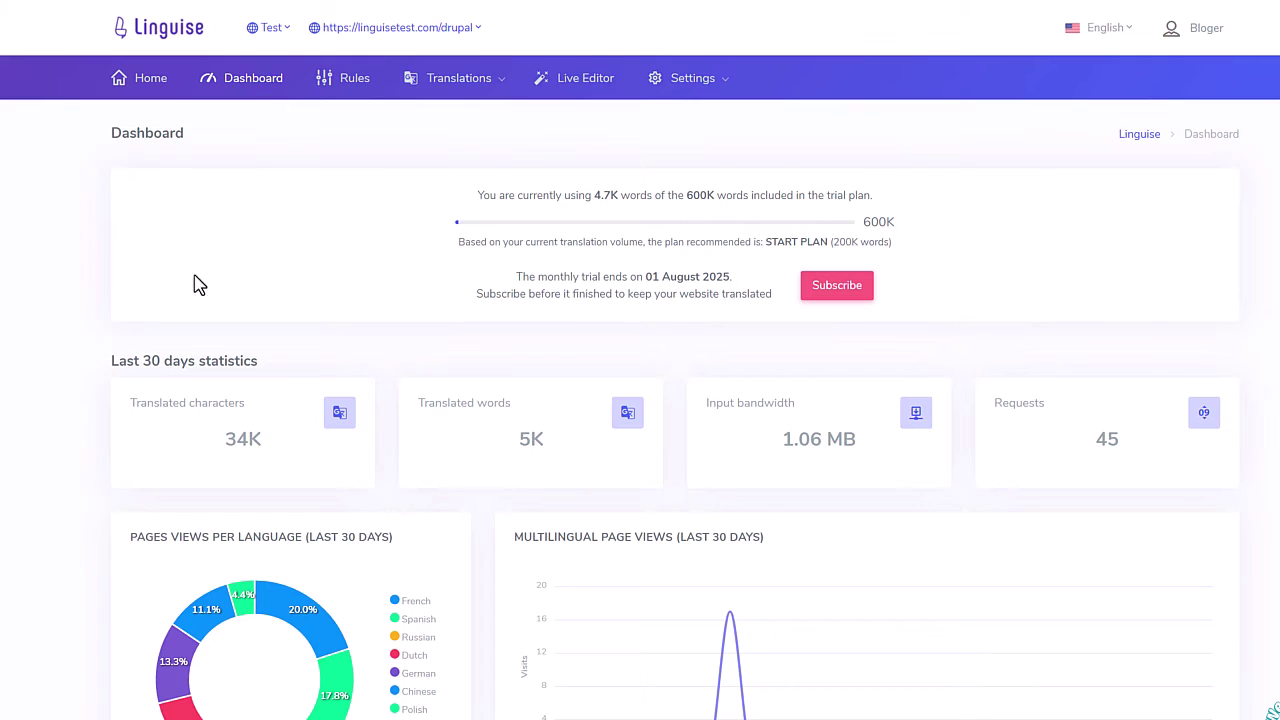
Scroll through the last-30-days Dashboard statistics and back to the top
double_click(209, 357)
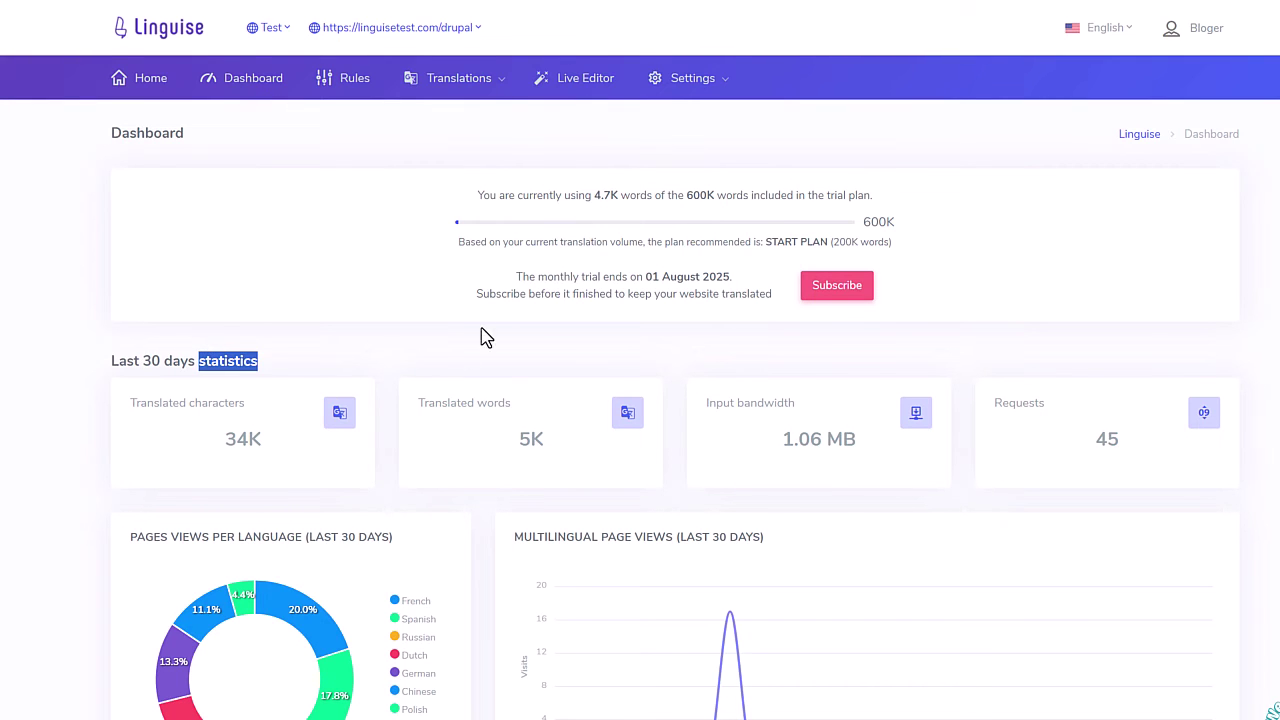
scroll(620, 632, down, 3)
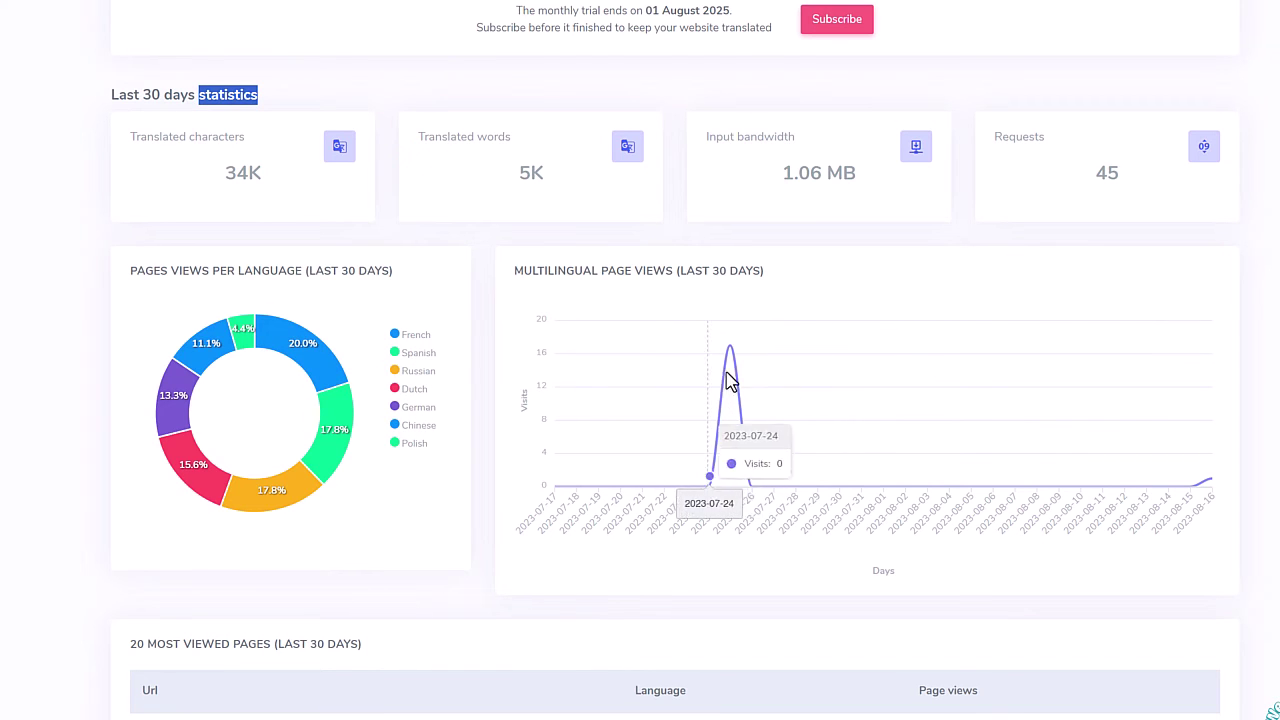
scroll(537, 577, down, 1)
scroll(537, 577, down, 4)
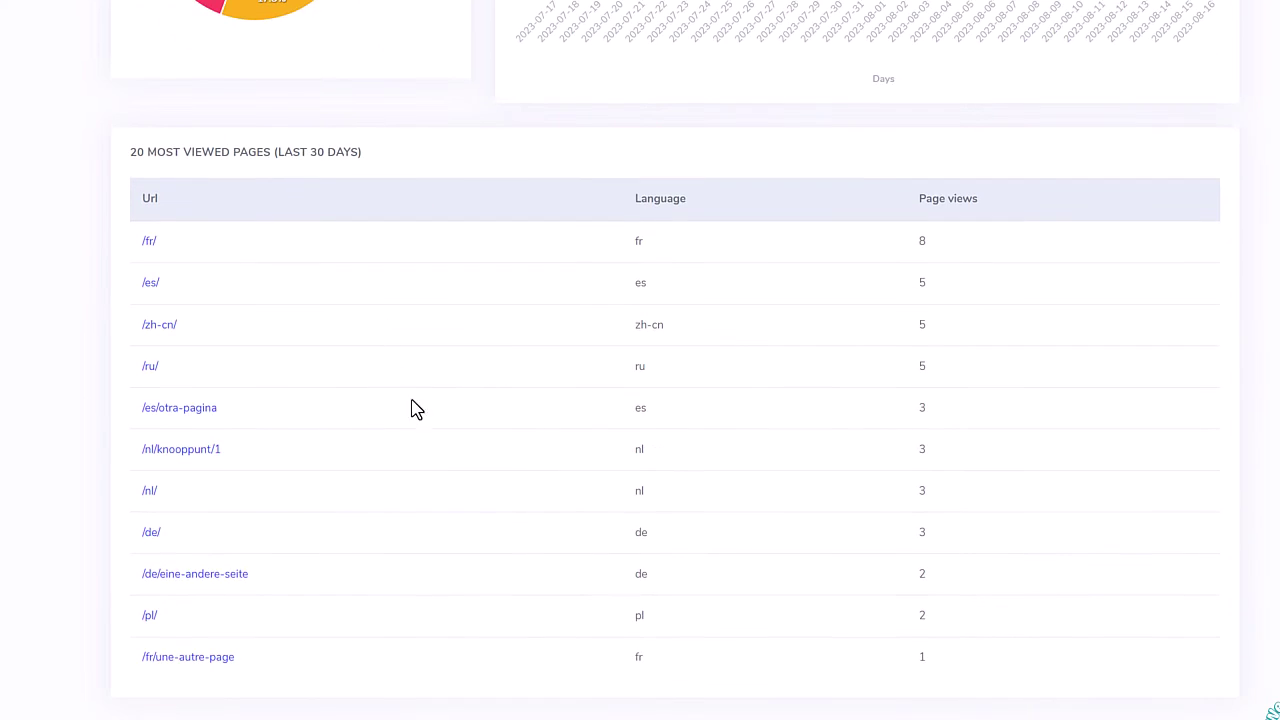
scroll(537, 630, up, 8)
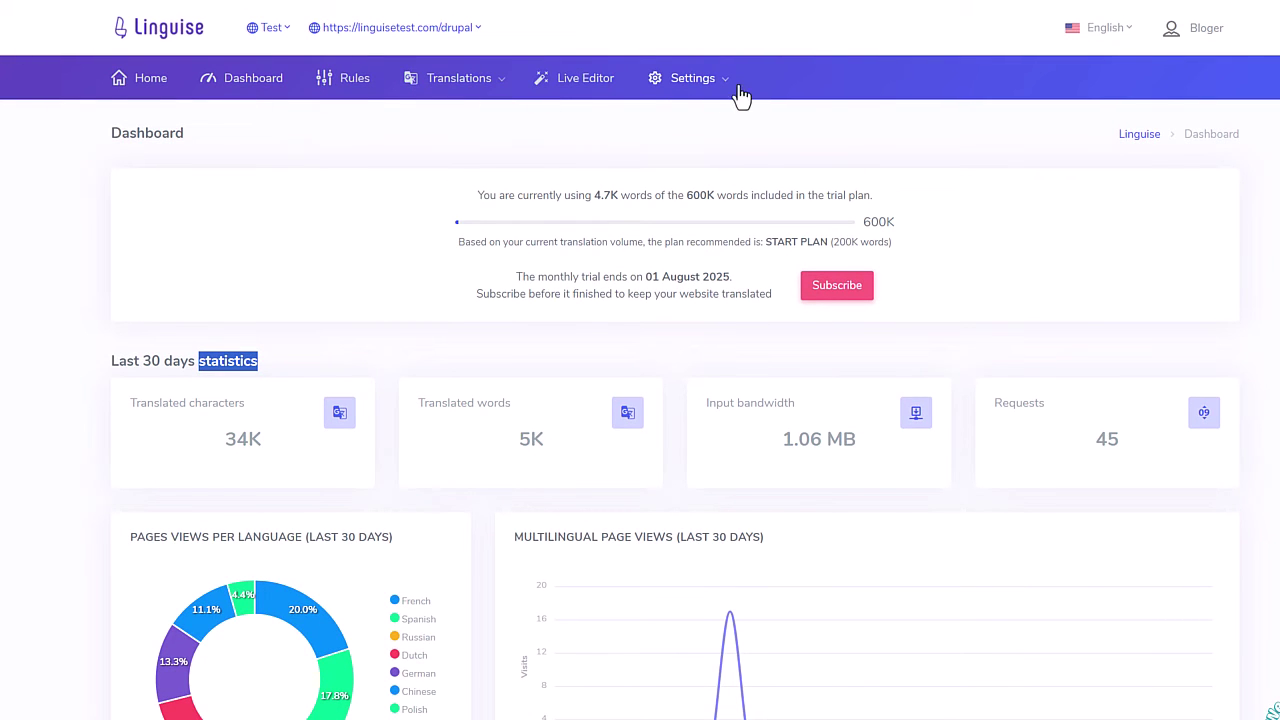
Launch the frontend Live Editor with French as the translation language
click(580, 86)
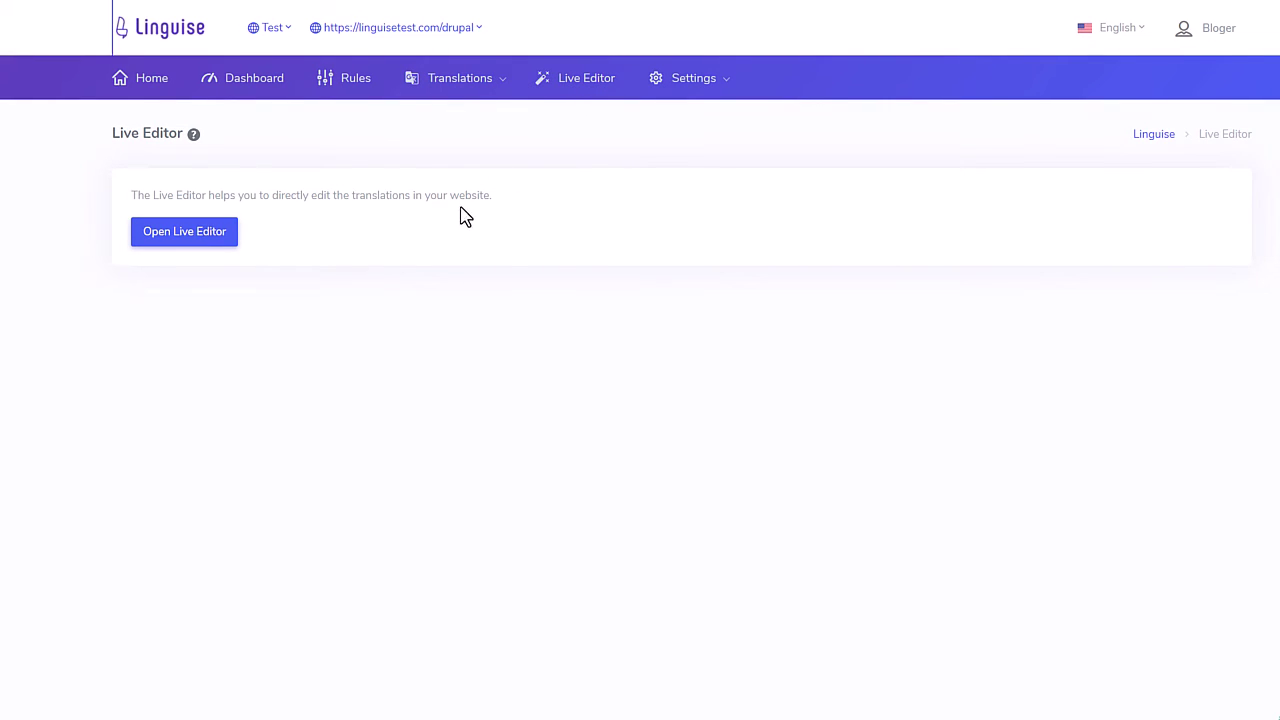
click(198, 244)
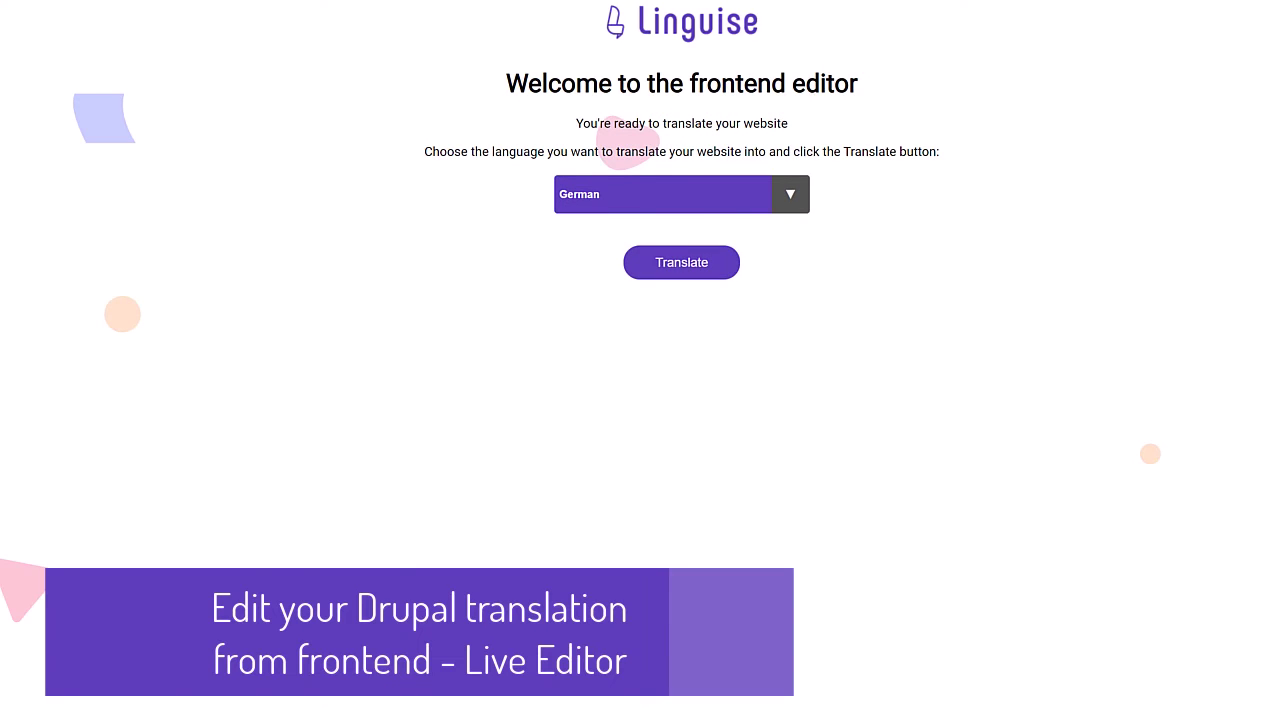
click(743, 208)
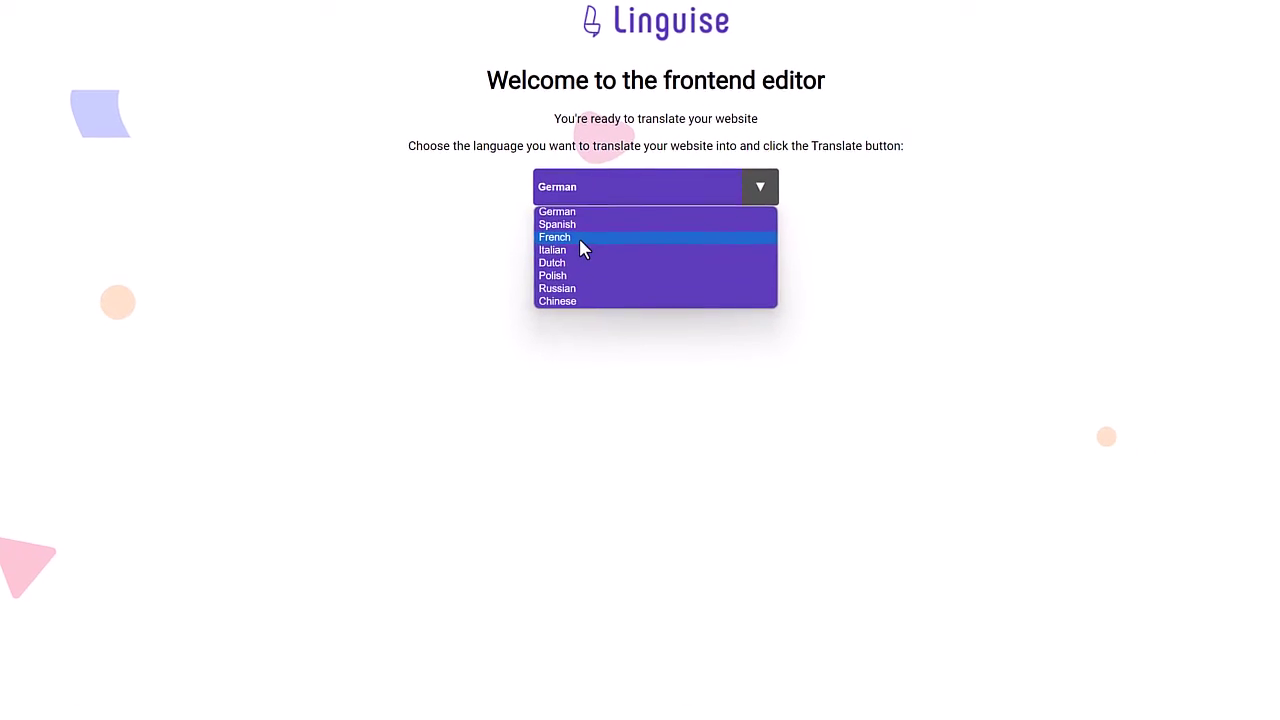
click(605, 244)
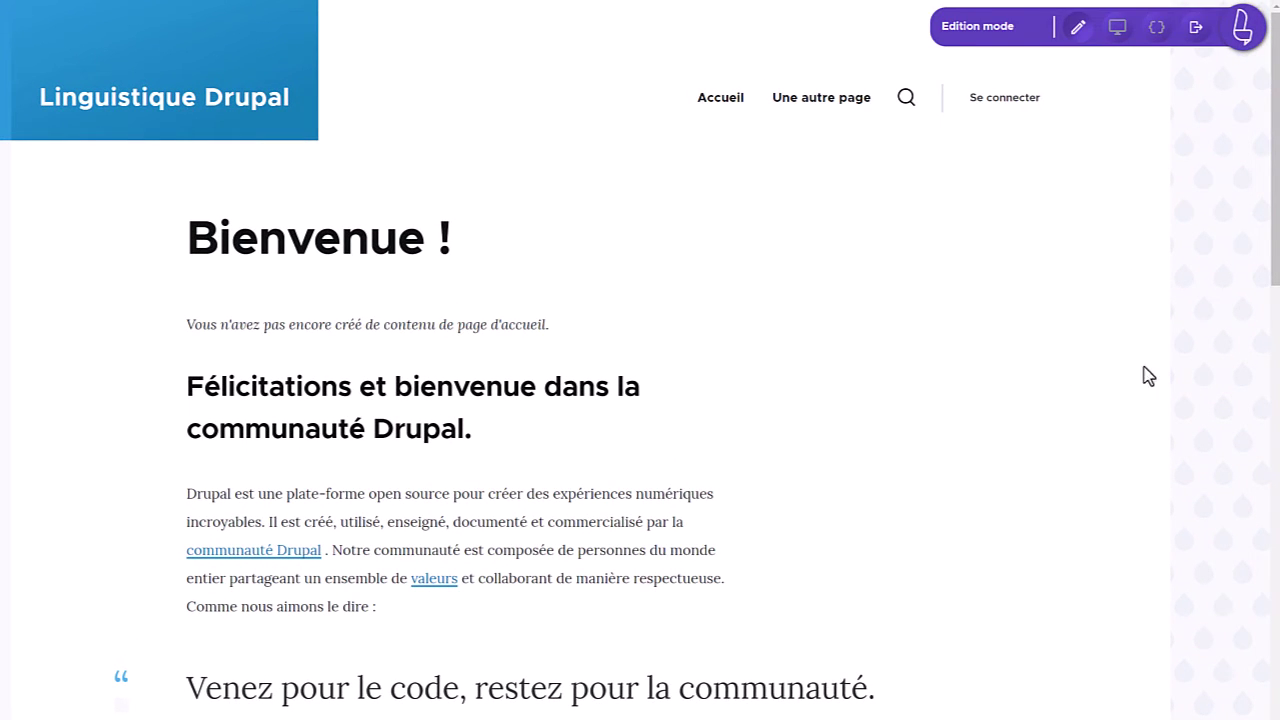
Try navigation mode and the Edit metas panel, ending back in edition mode
click(1117, 30)
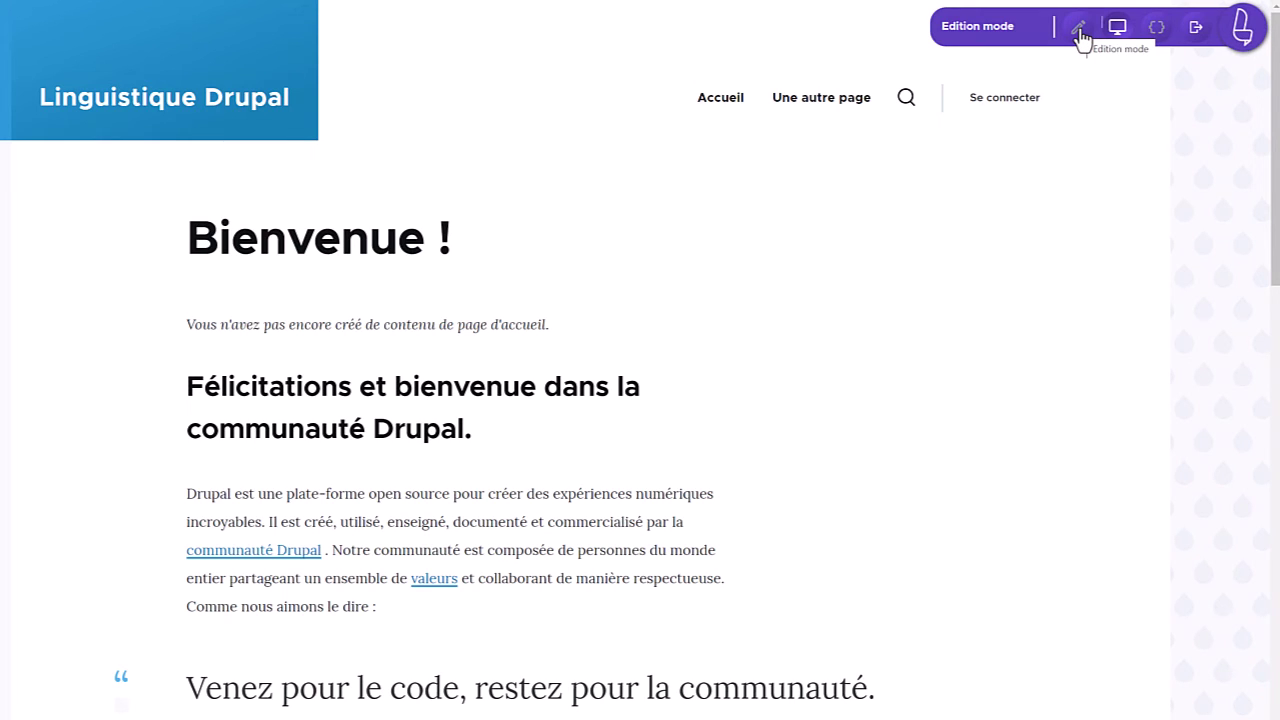
click(1079, 30)
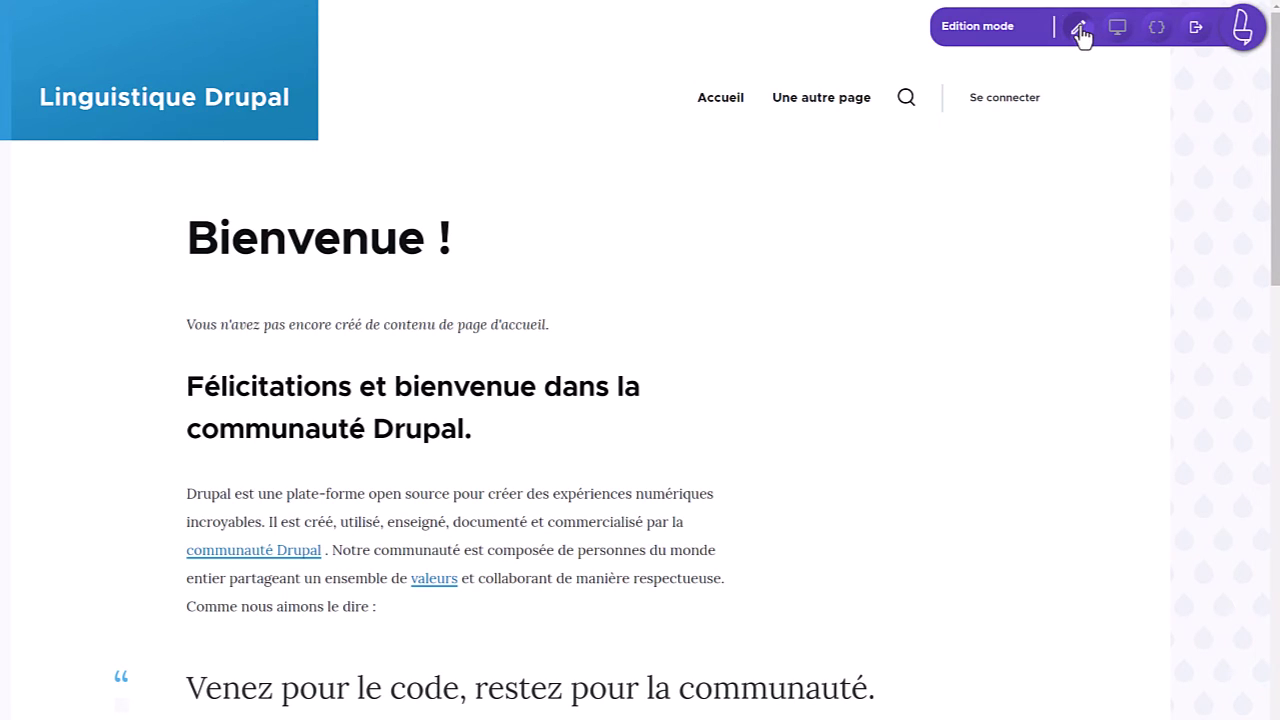
click(1157, 30)
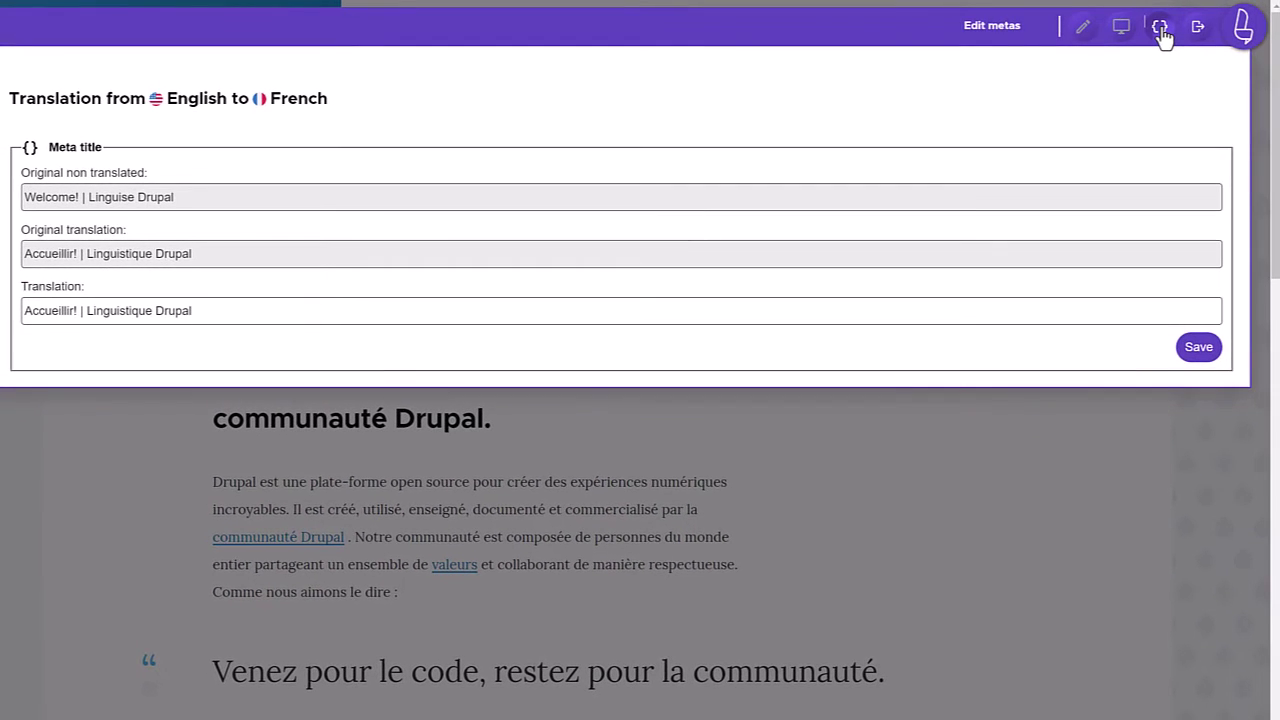
click(1083, 30)
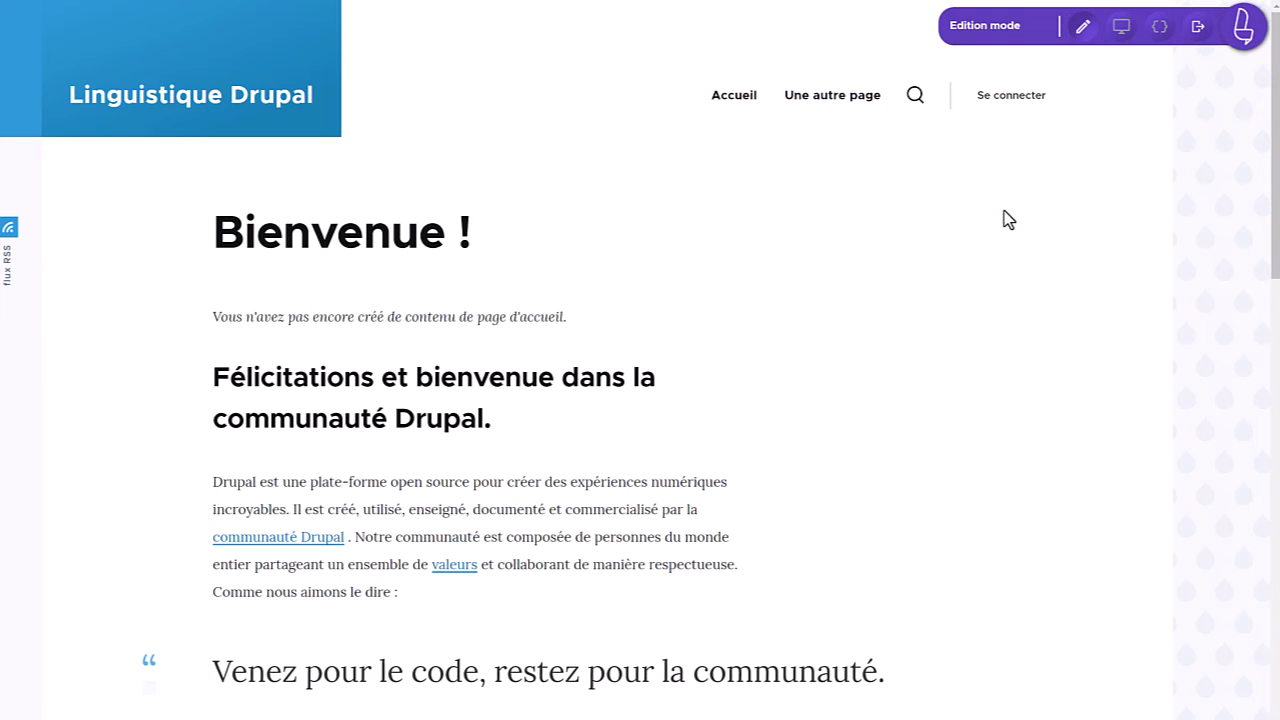
Collapse and re-expand the editor toolbar, then open the French site's hamburger menu
scroll(997, 252, down, 3)
scroll(994, 255, up, 3)
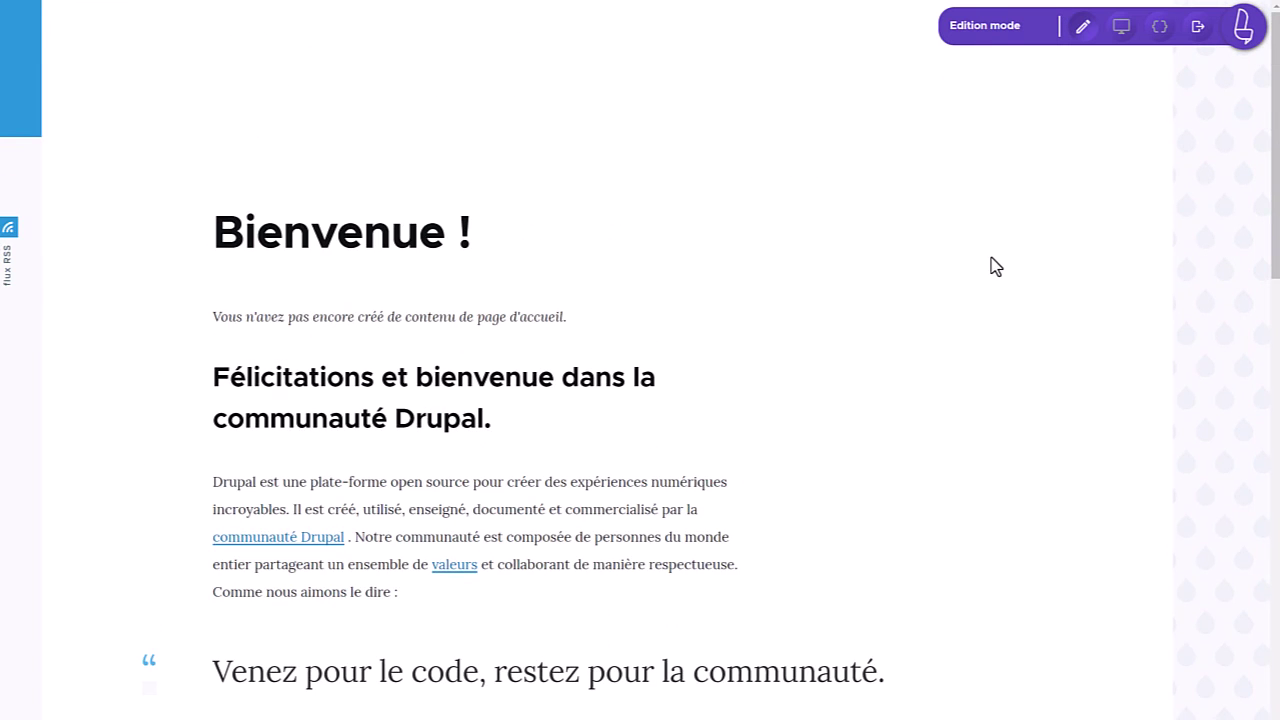
click(1243, 30)
click(1243, 30)
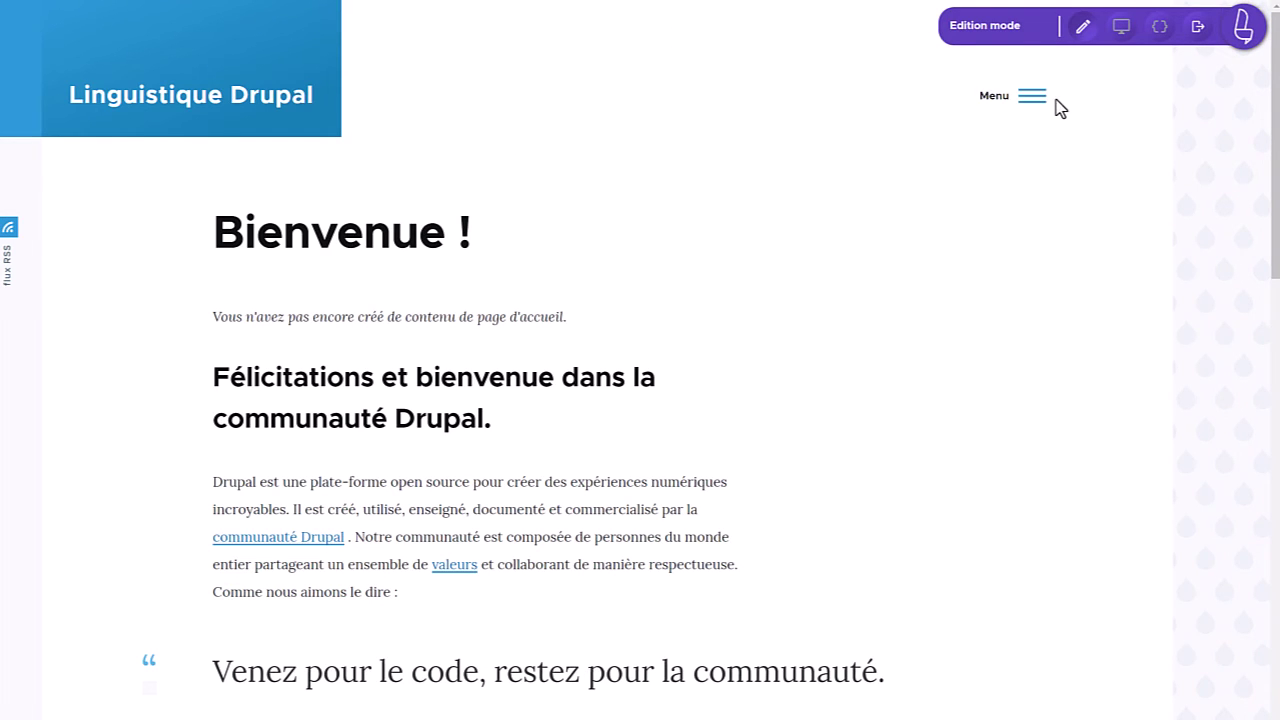
click(1033, 100)
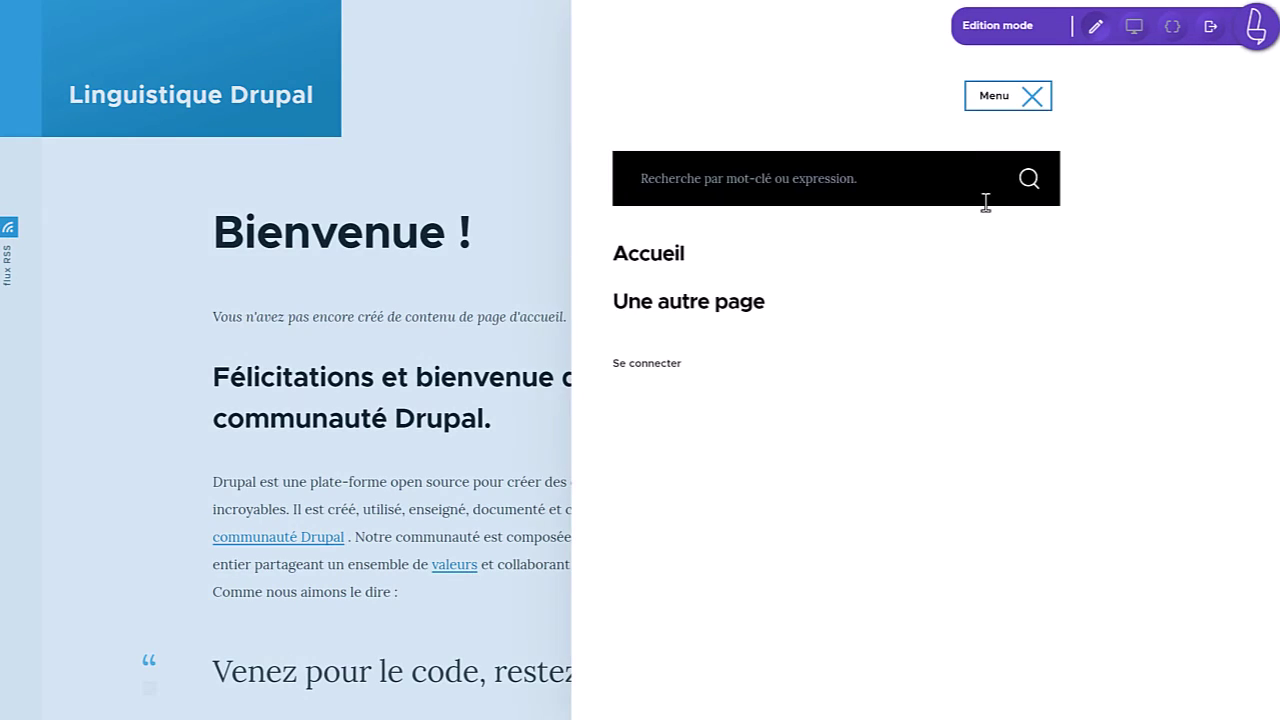
Remove 'autre' from the 'Une autre page' link translation and save it as 'Une page'
click(699, 315)
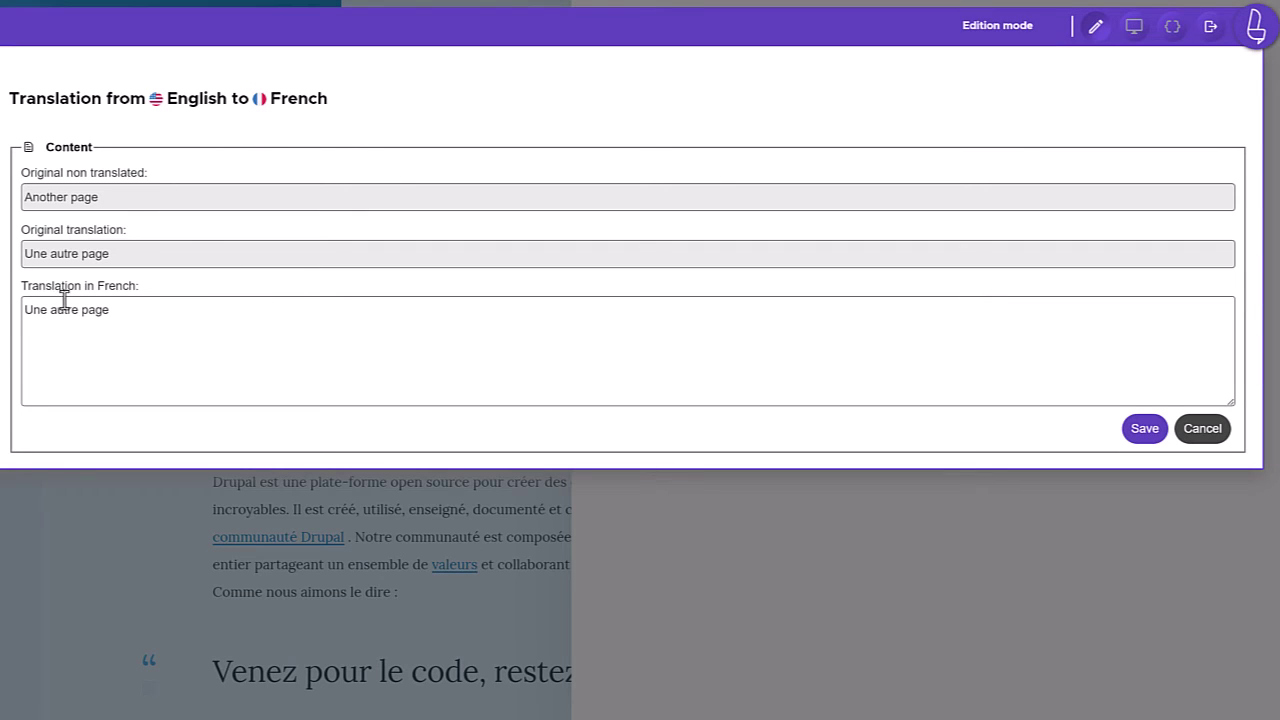
click(57, 309)
double_click(62, 309)
key(BackSpace)
click(1144, 429)
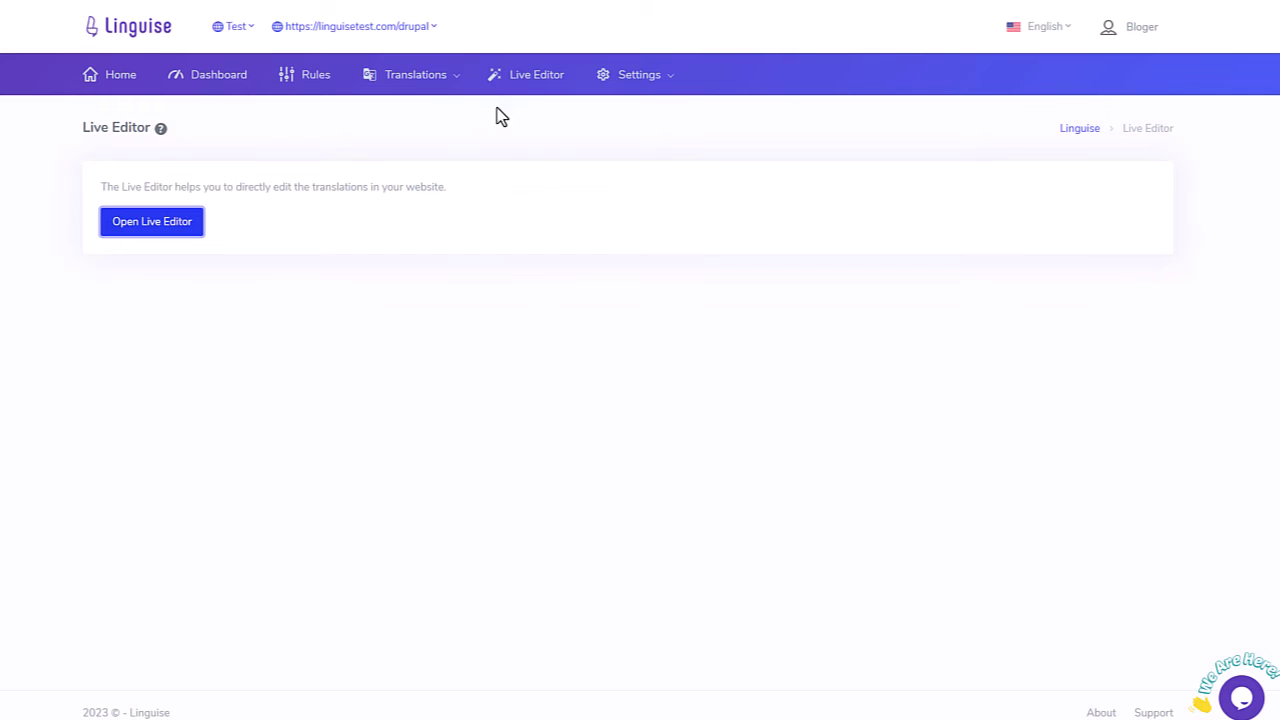
Start a new translation rule from Rules, with Text ignore as the type
click(314, 86)
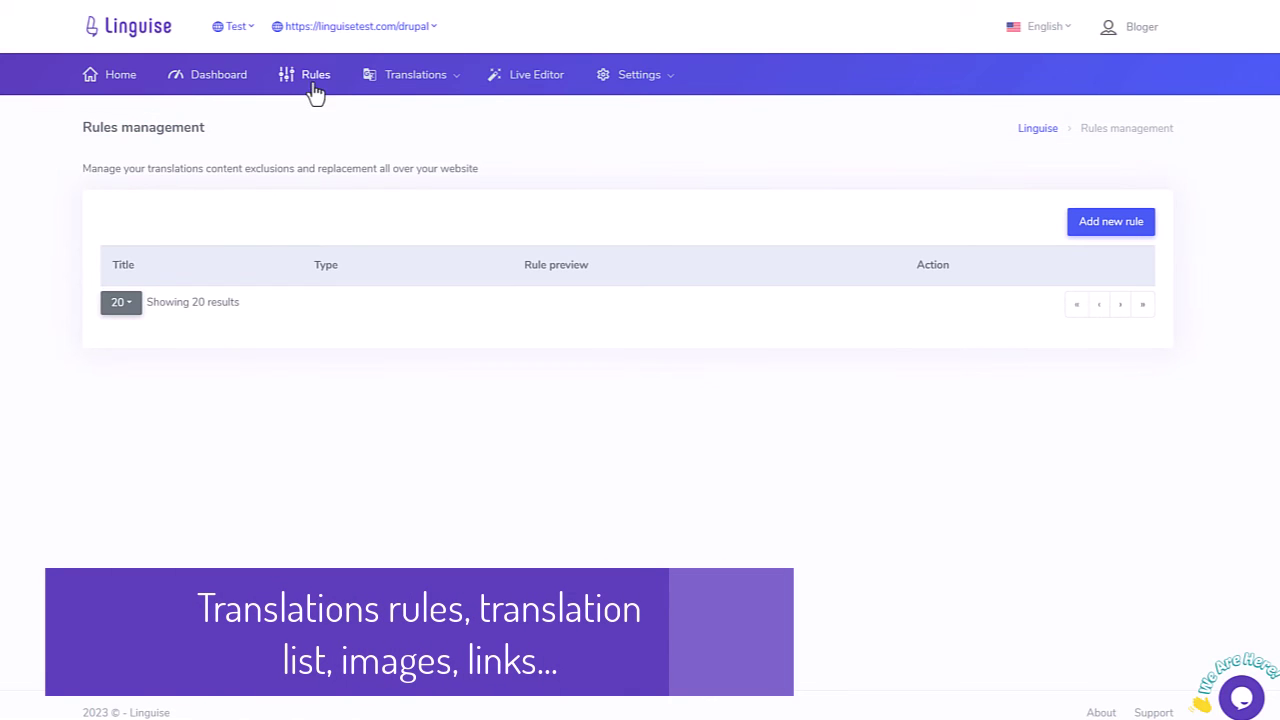
click(1109, 232)
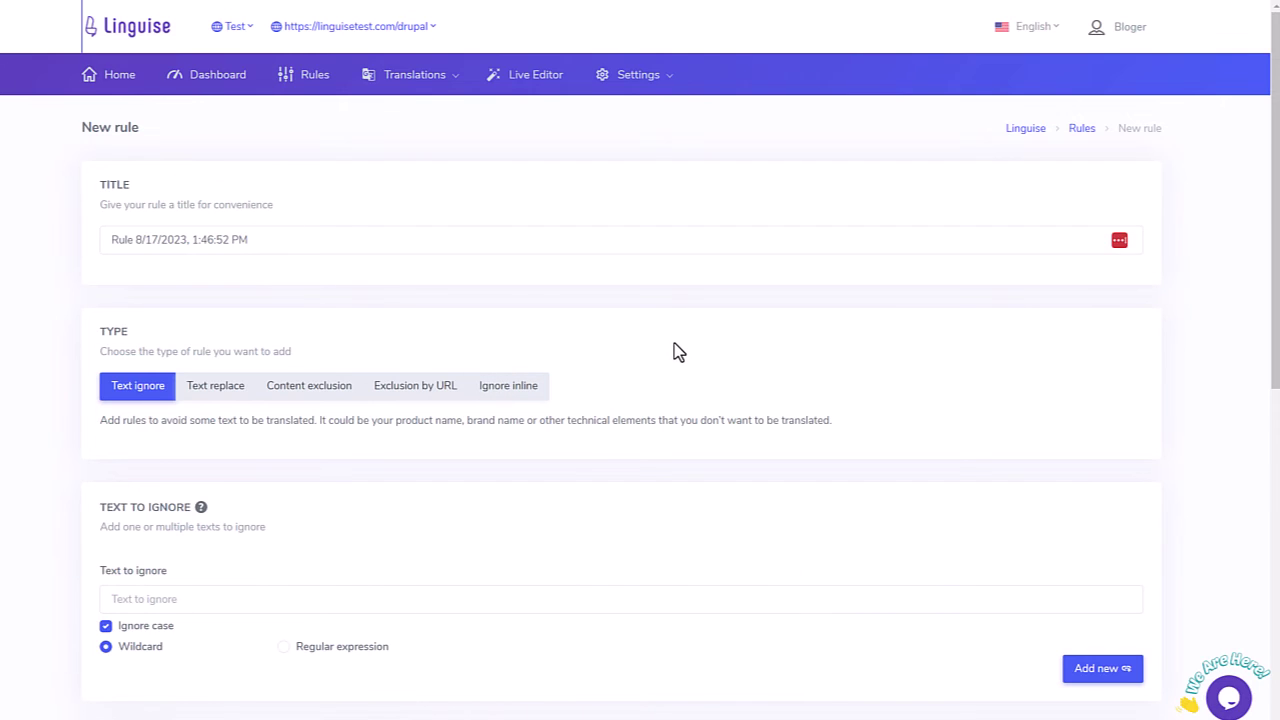
scroll(674, 351, down, 3)
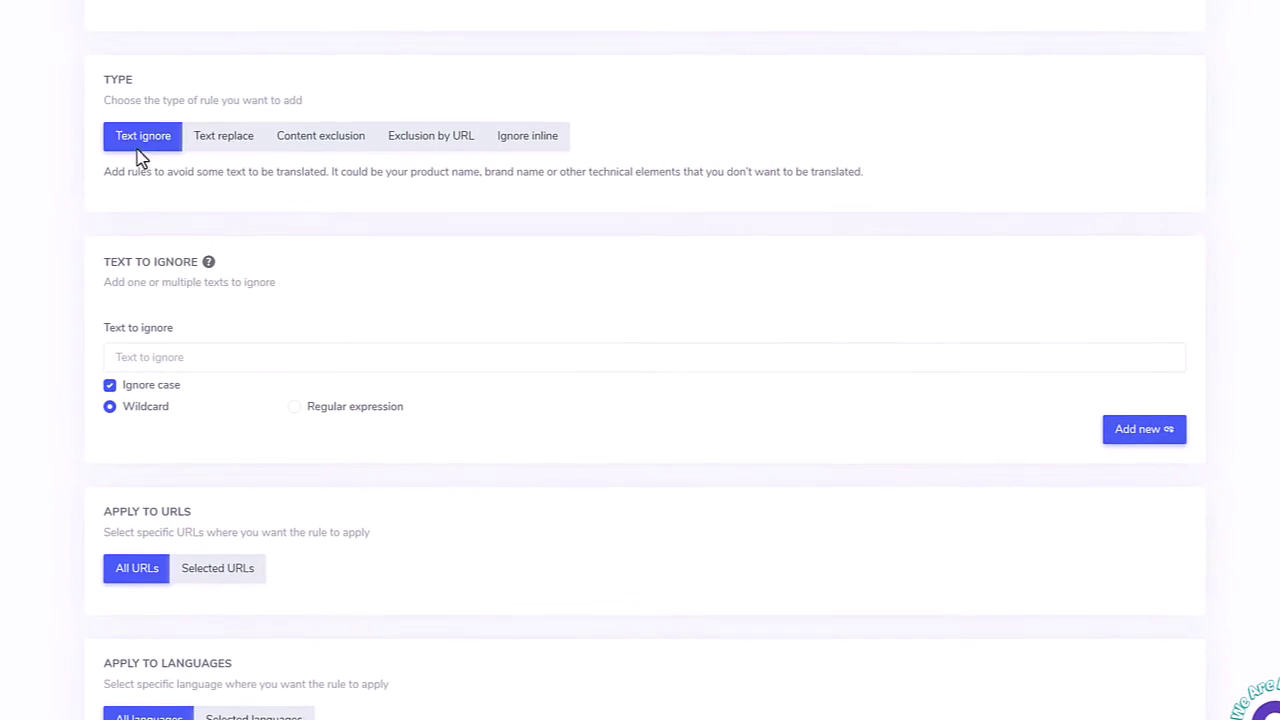
click(124, 147)
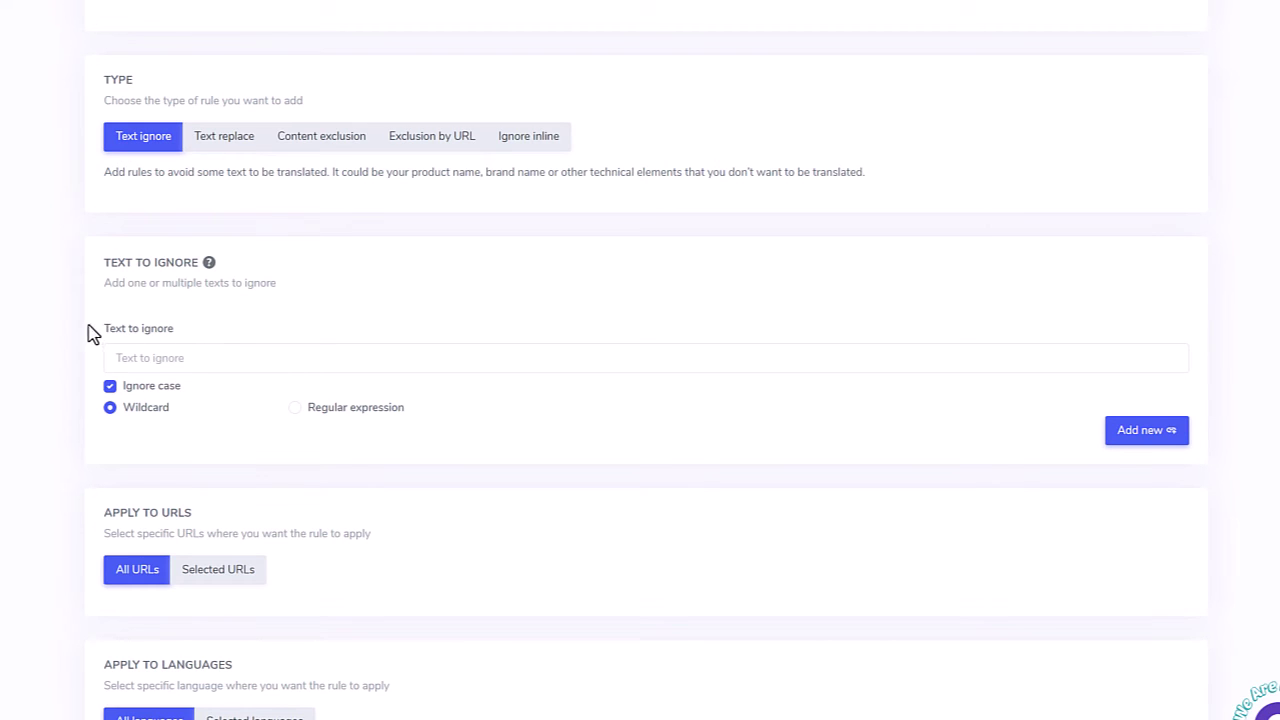
scroll(366, 440, down, 3)
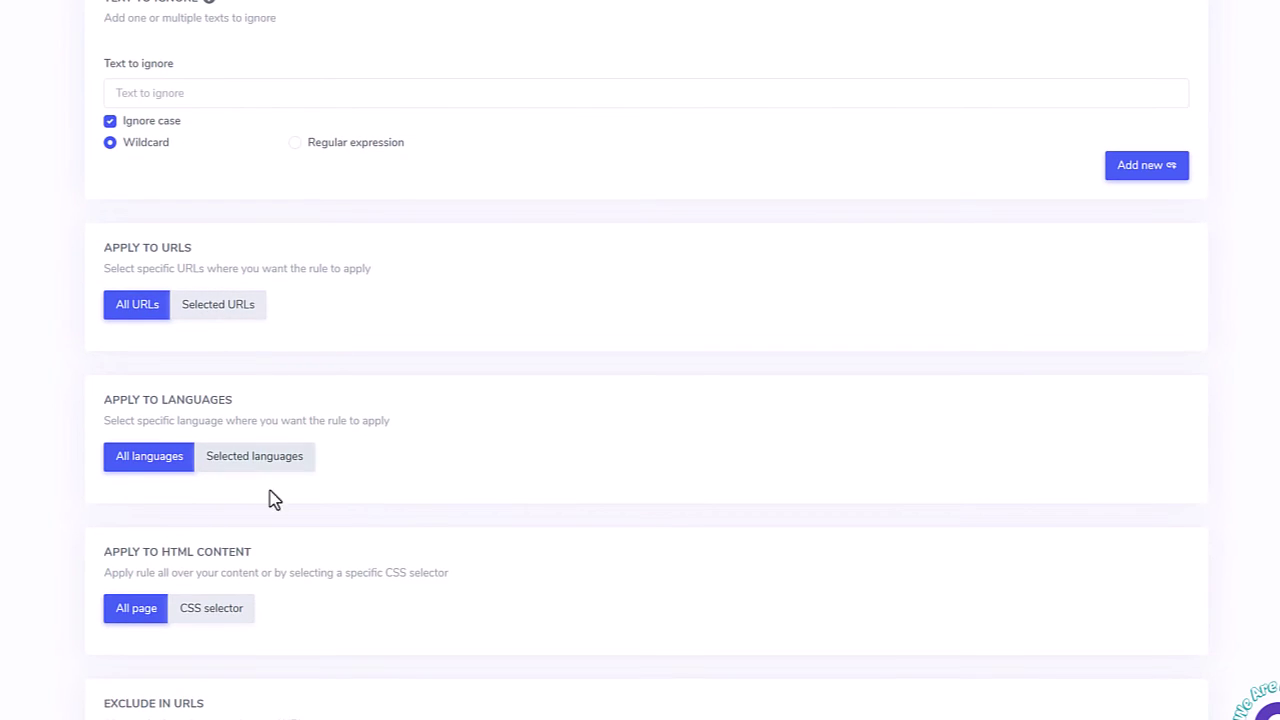
scroll(240, 550, up, 3)
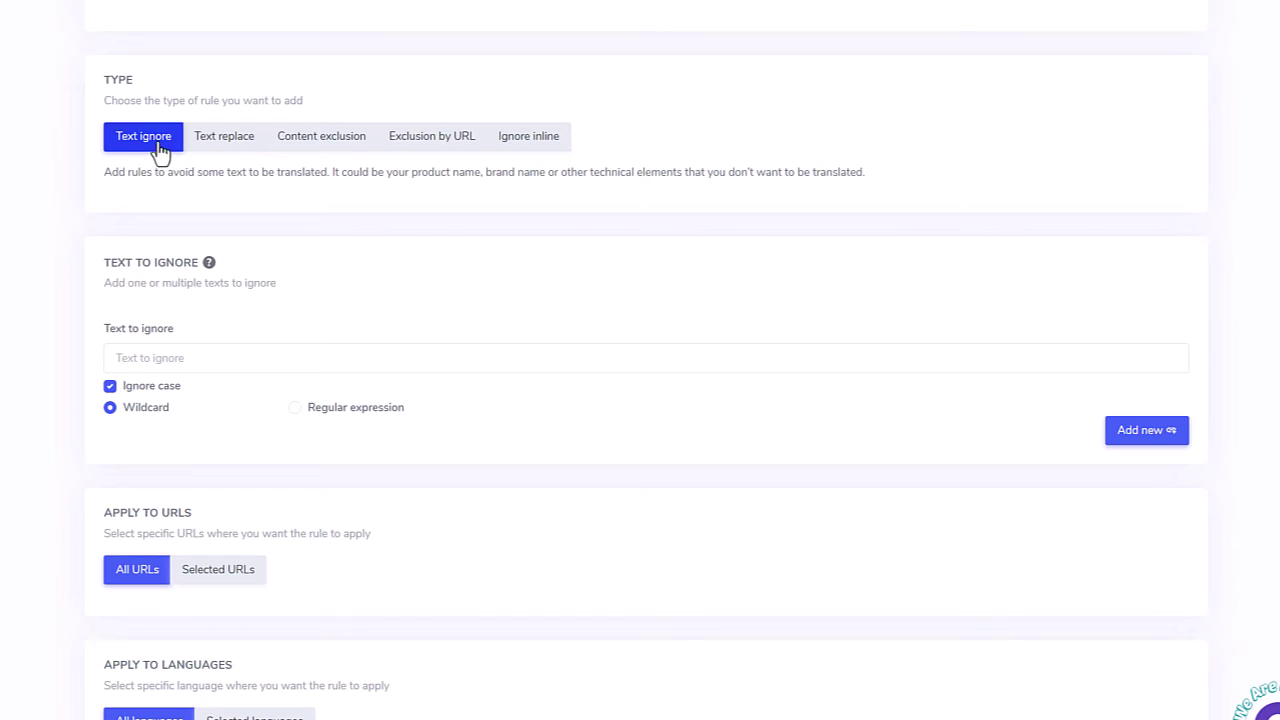
Change the rule type to Exclusion by URL, applied to Selected URLs
click(233, 145)
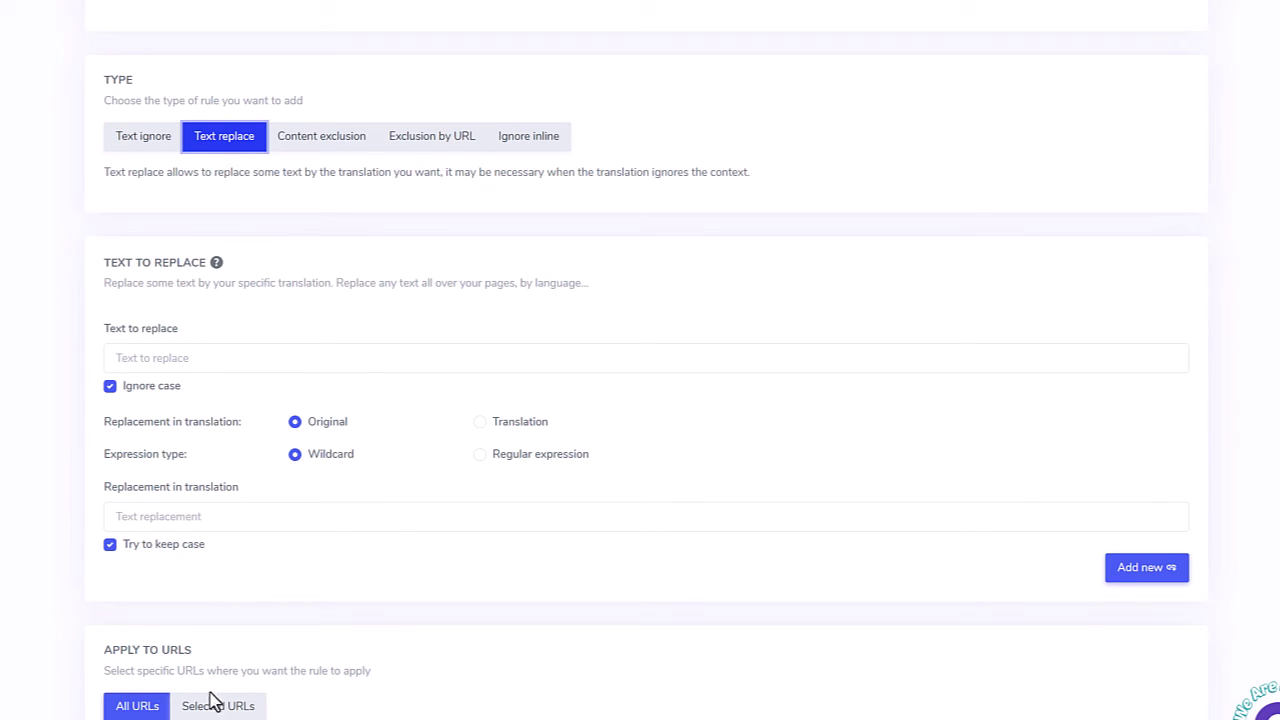
click(316, 145)
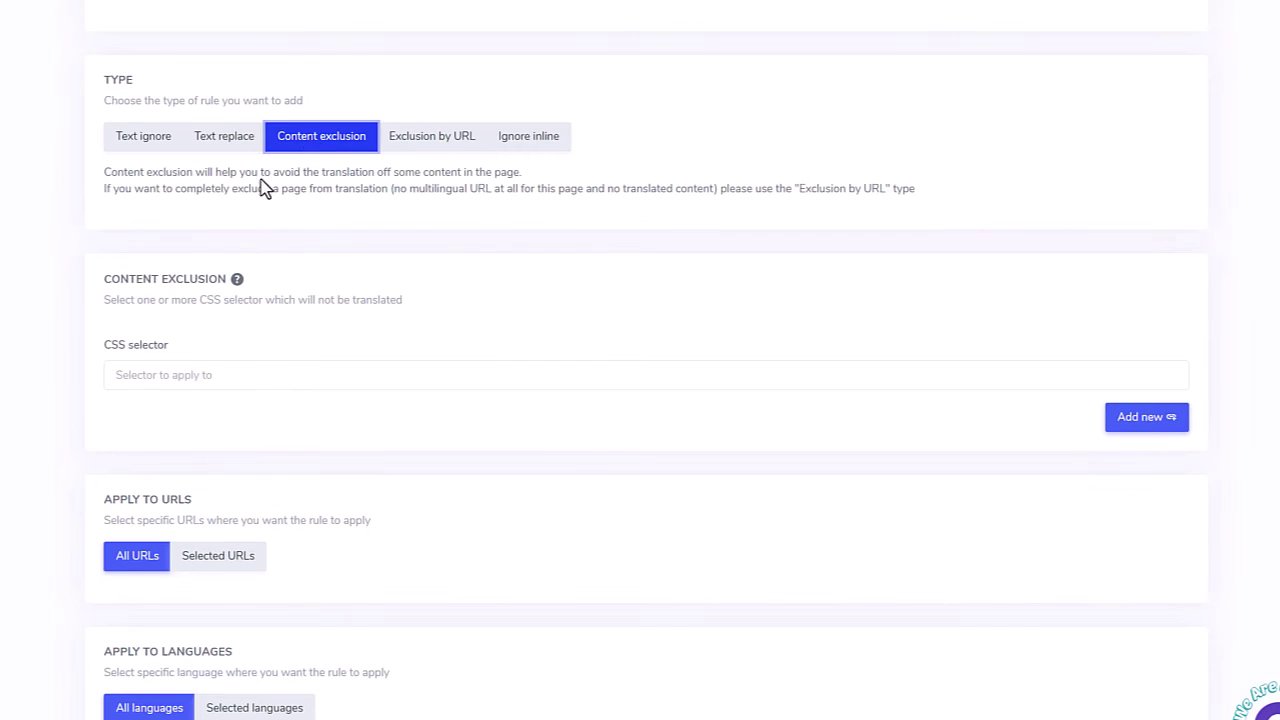
click(441, 152)
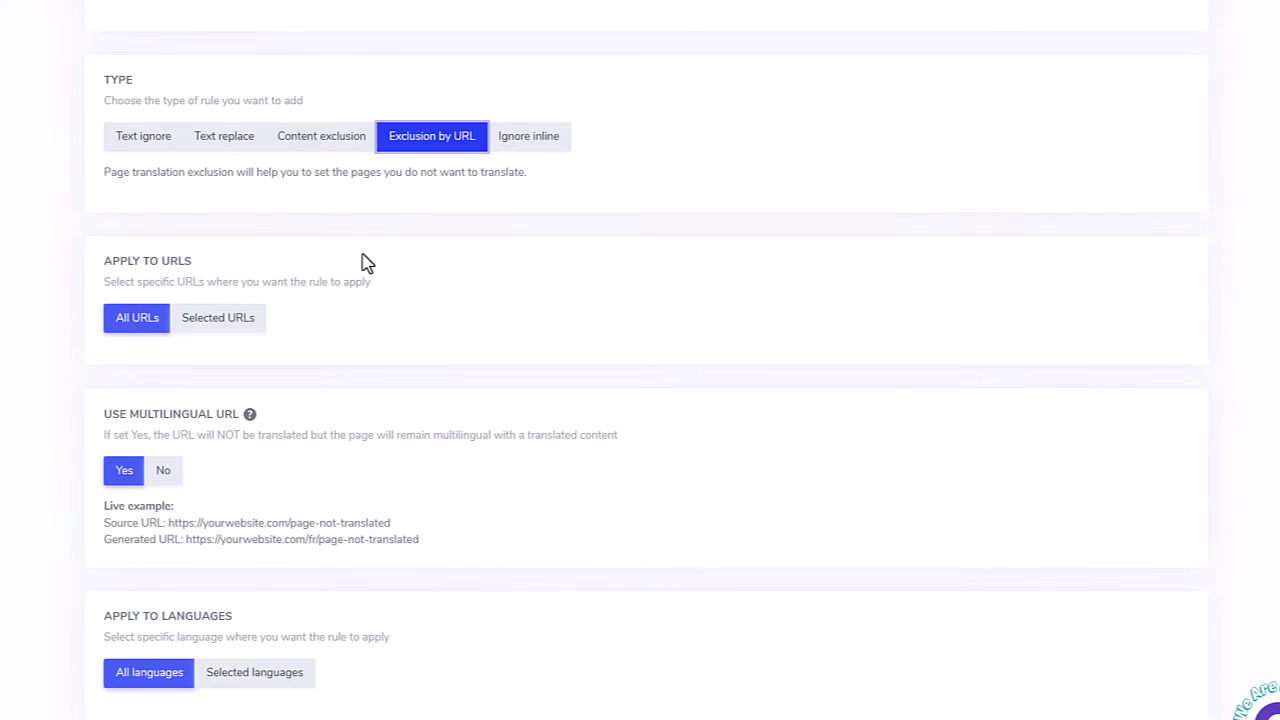
click(245, 328)
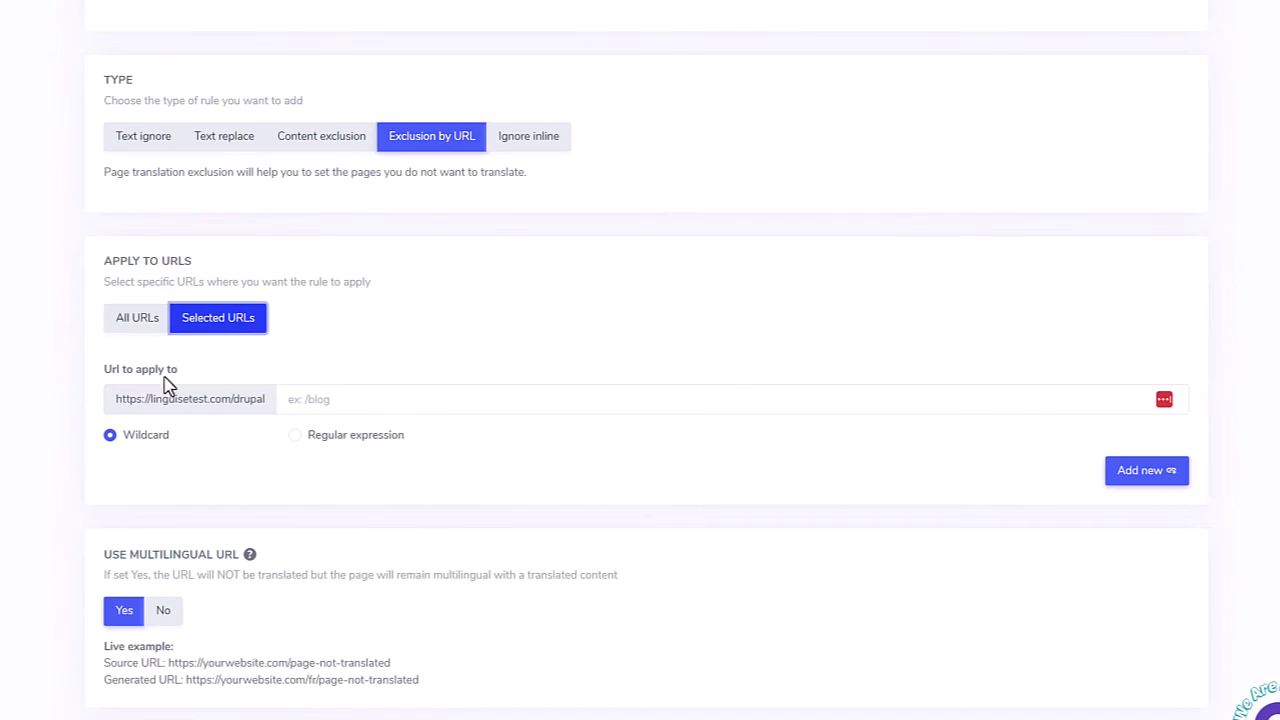
scroll(520, 545, down, 2)
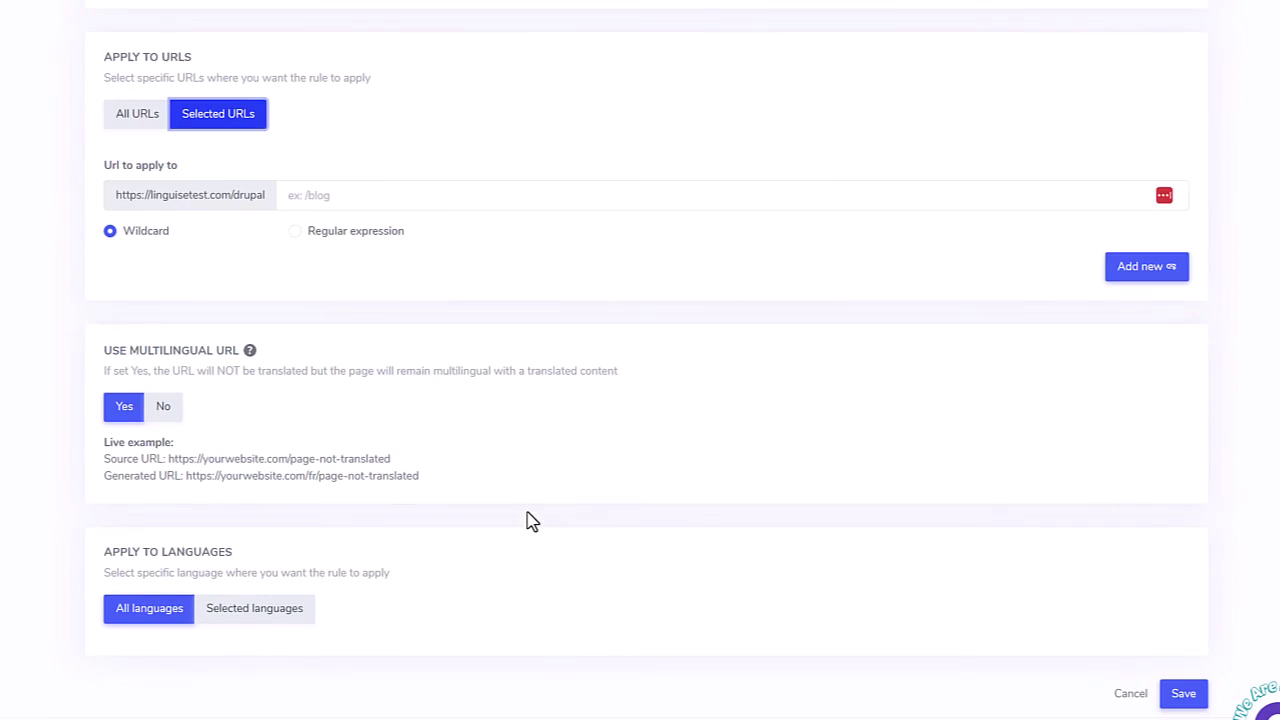
scroll(448, 538, up, 5)
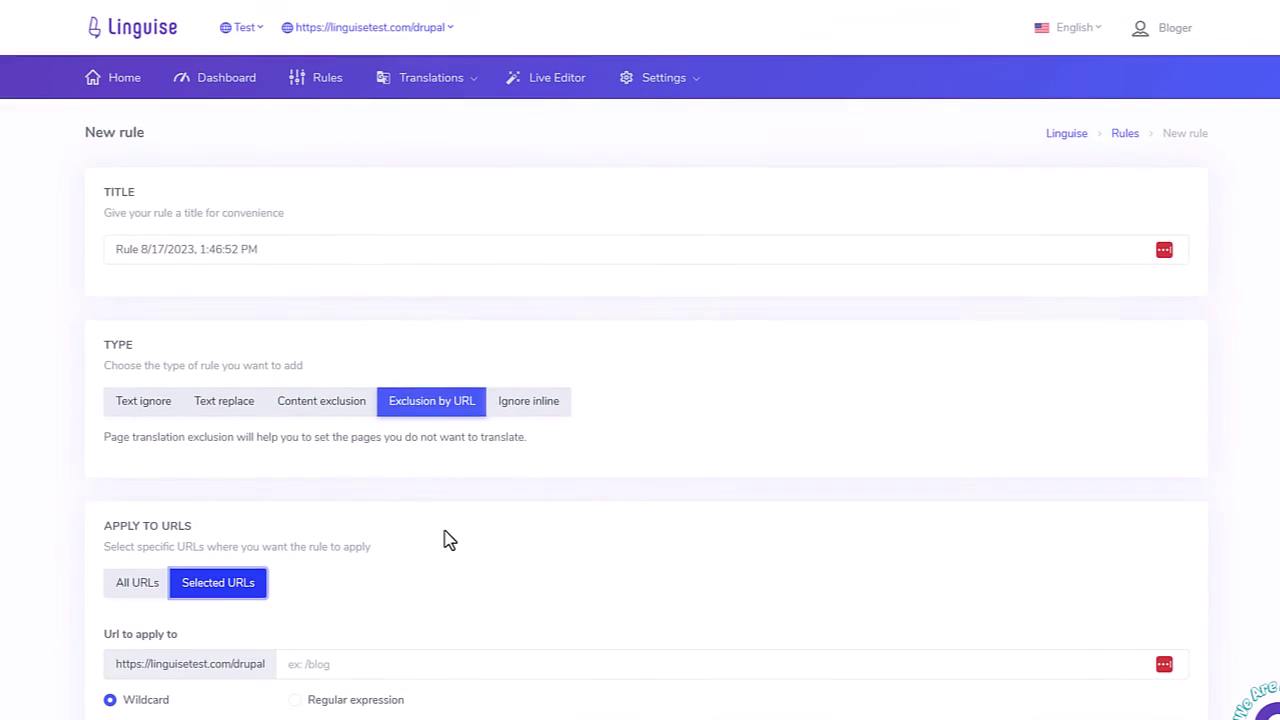
Keep the rule on Exclusion by URL and list only French translations in Translations management
click(571, 404)
click(438, 404)
click(459, 97)
click(445, 117)
click(241, 245)
click(197, 295)
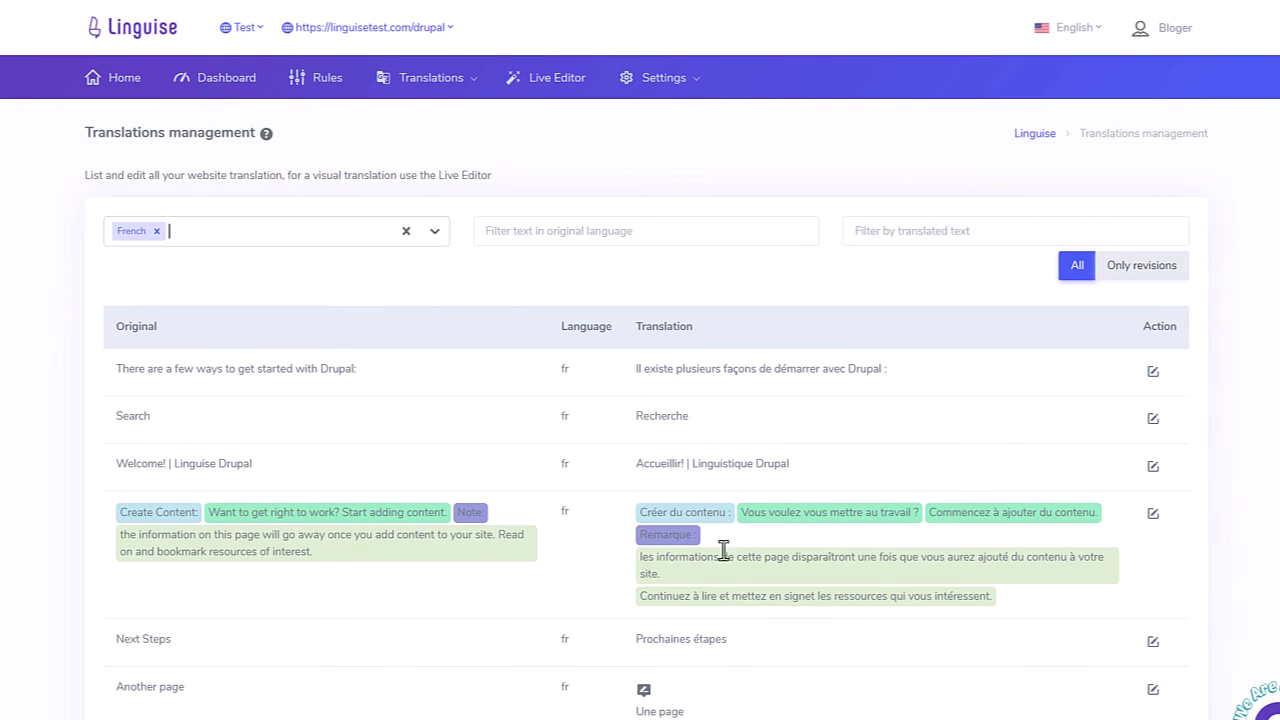
Show the Urls Translations list of translated page paths
click(461, 97)
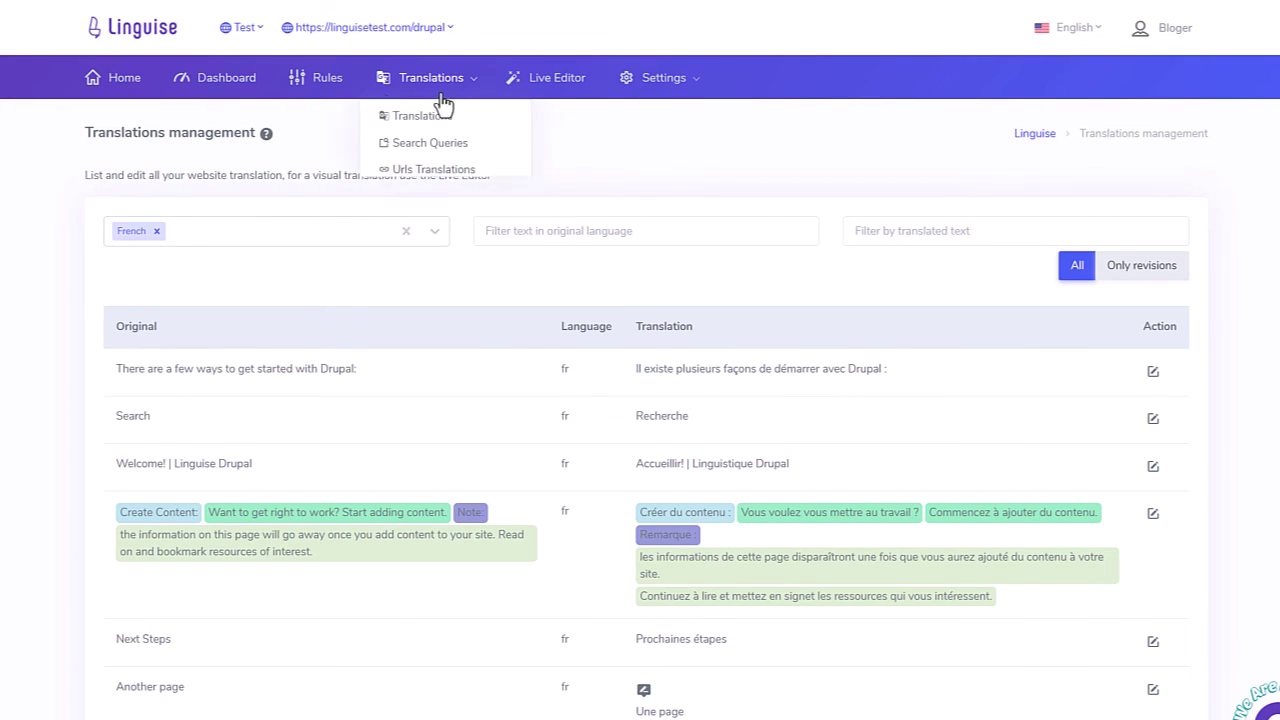
click(434, 170)
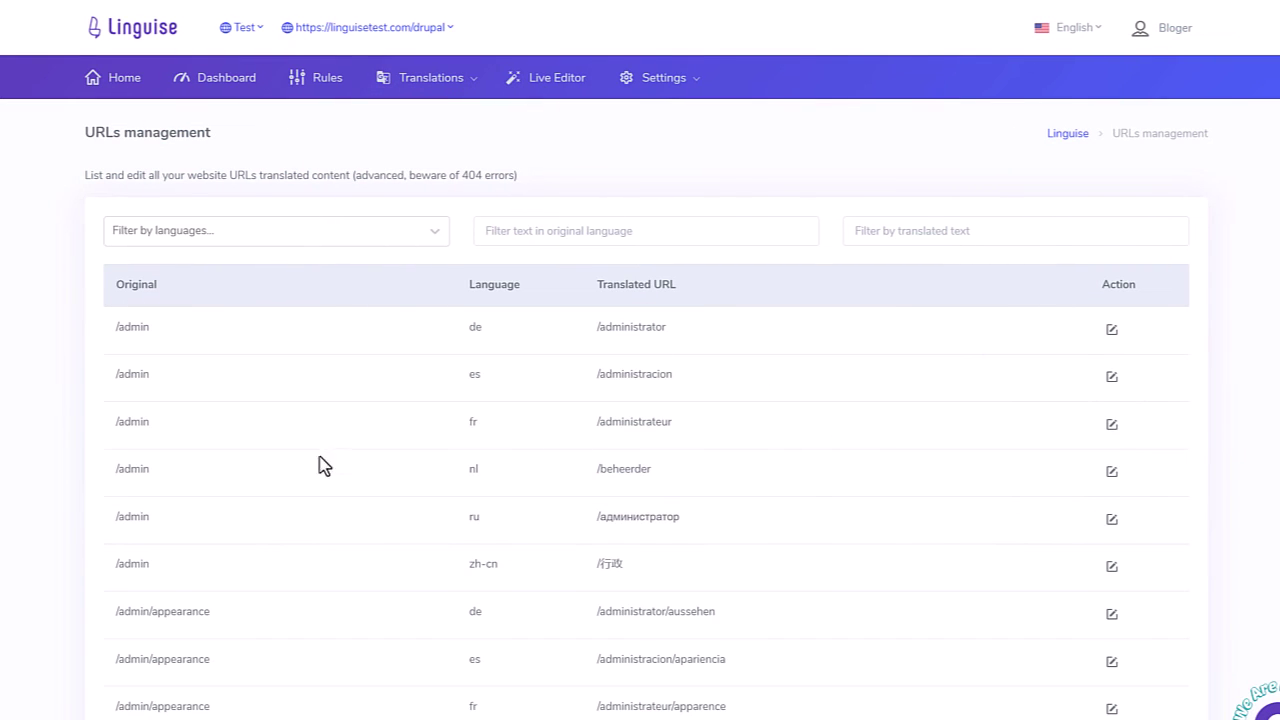
click(433, 90)
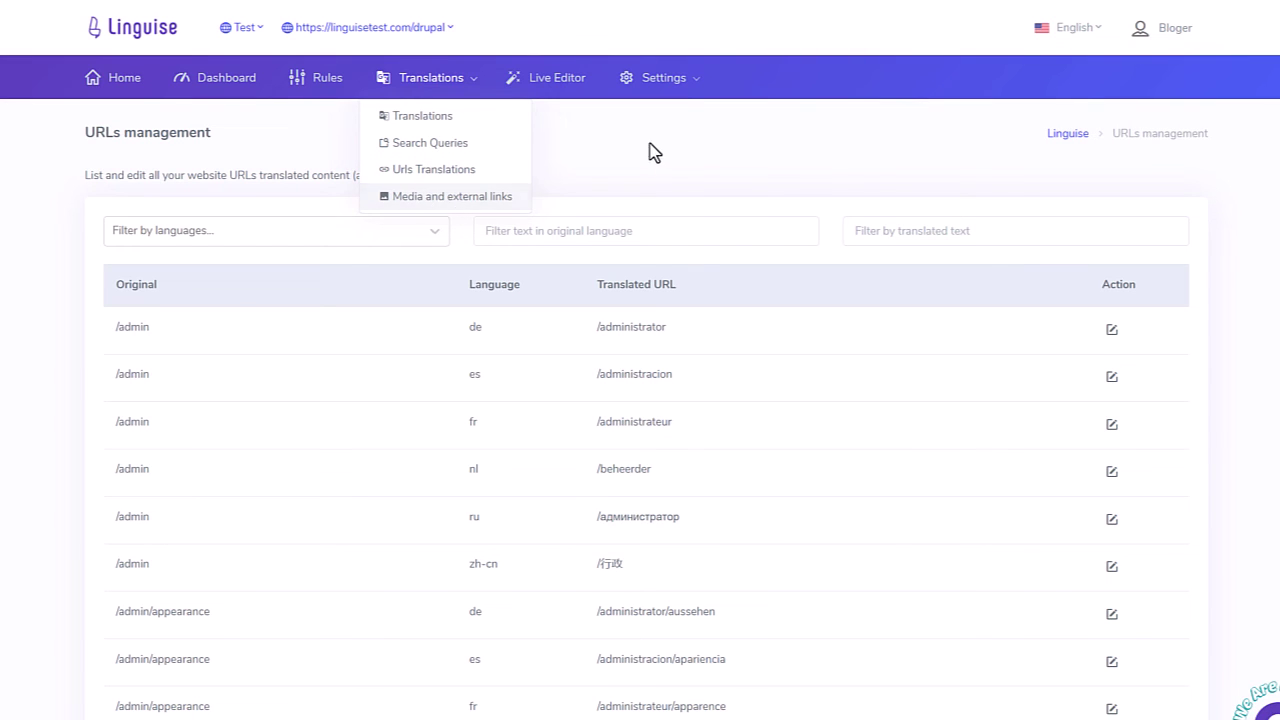
Browse the Translation Languages dropdown in domain settings and close it without adding any
mouse_move(663, 95)
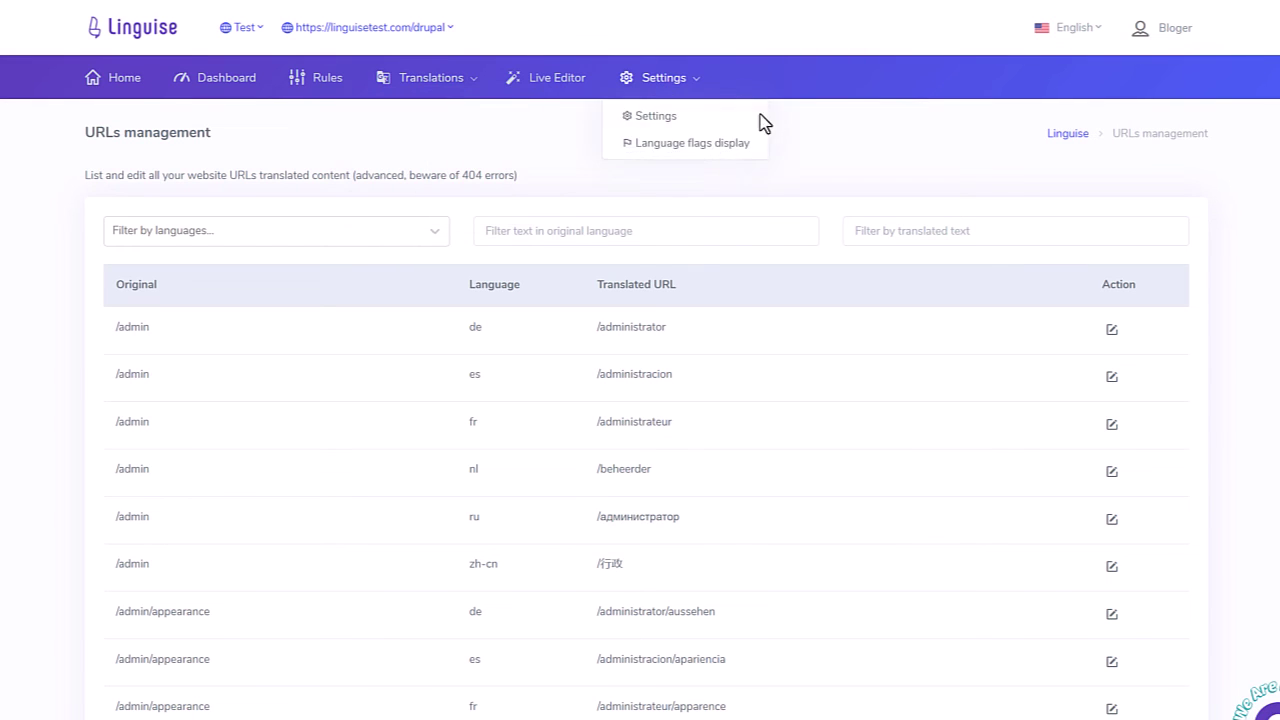
click(668, 117)
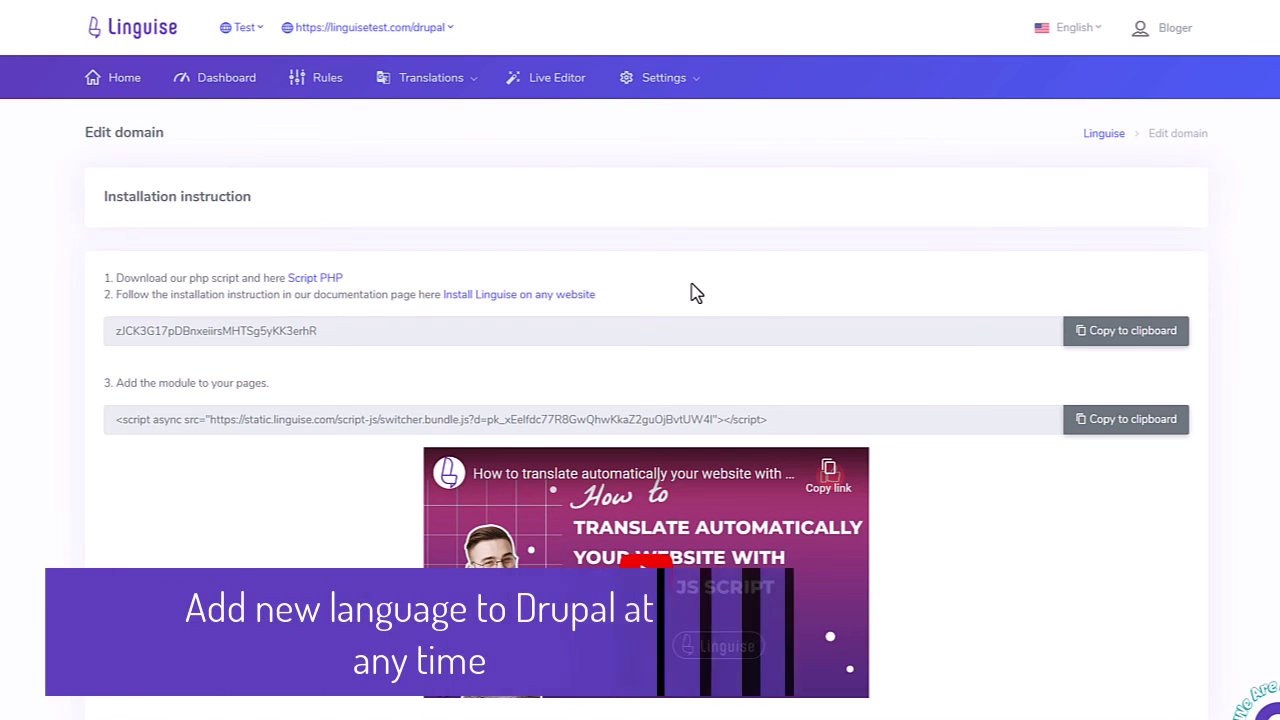
scroll(694, 289, down, 8)
scroll(444, 278, down, 3)
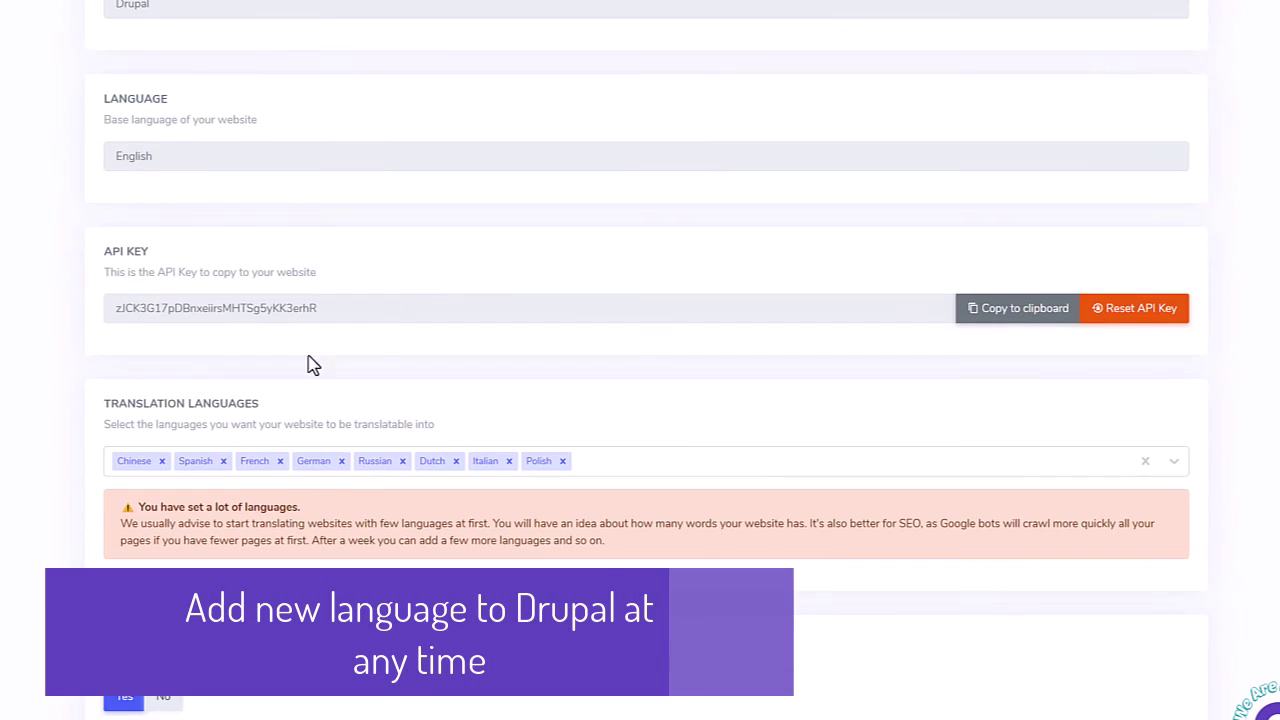
click(640, 462)
scroll(680, 572, down, 10)
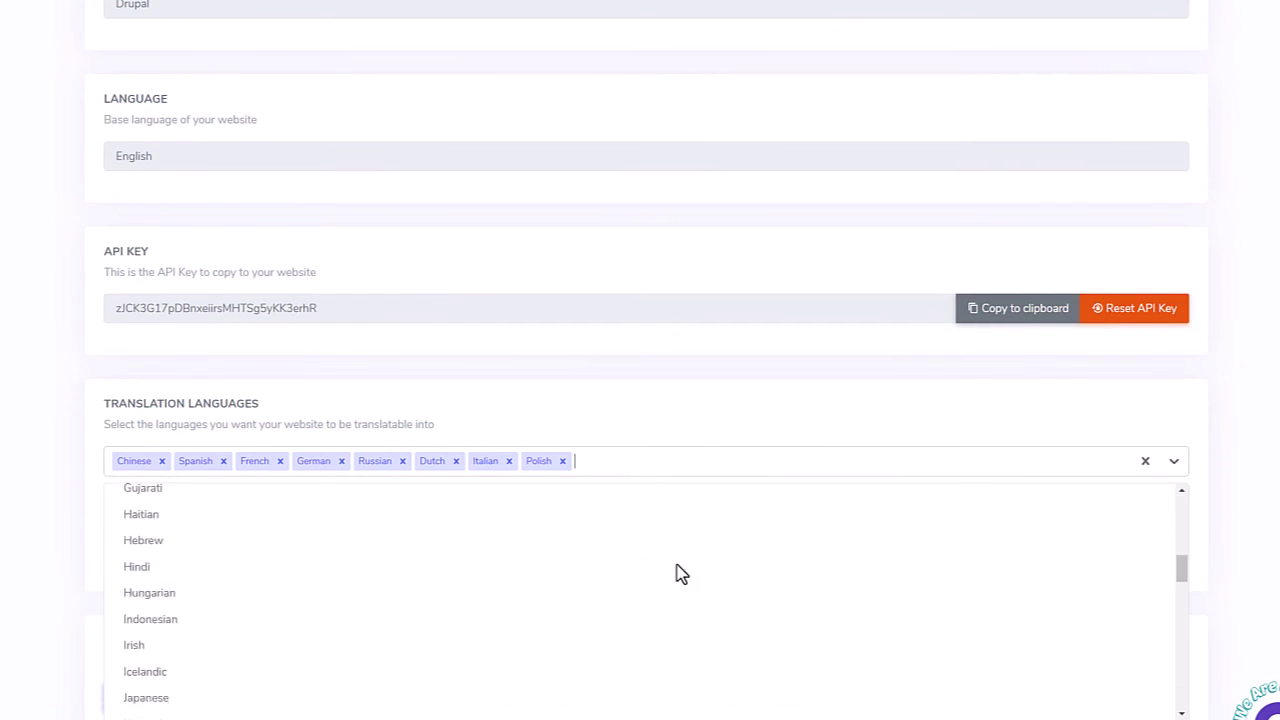
scroll(680, 572, down, 10)
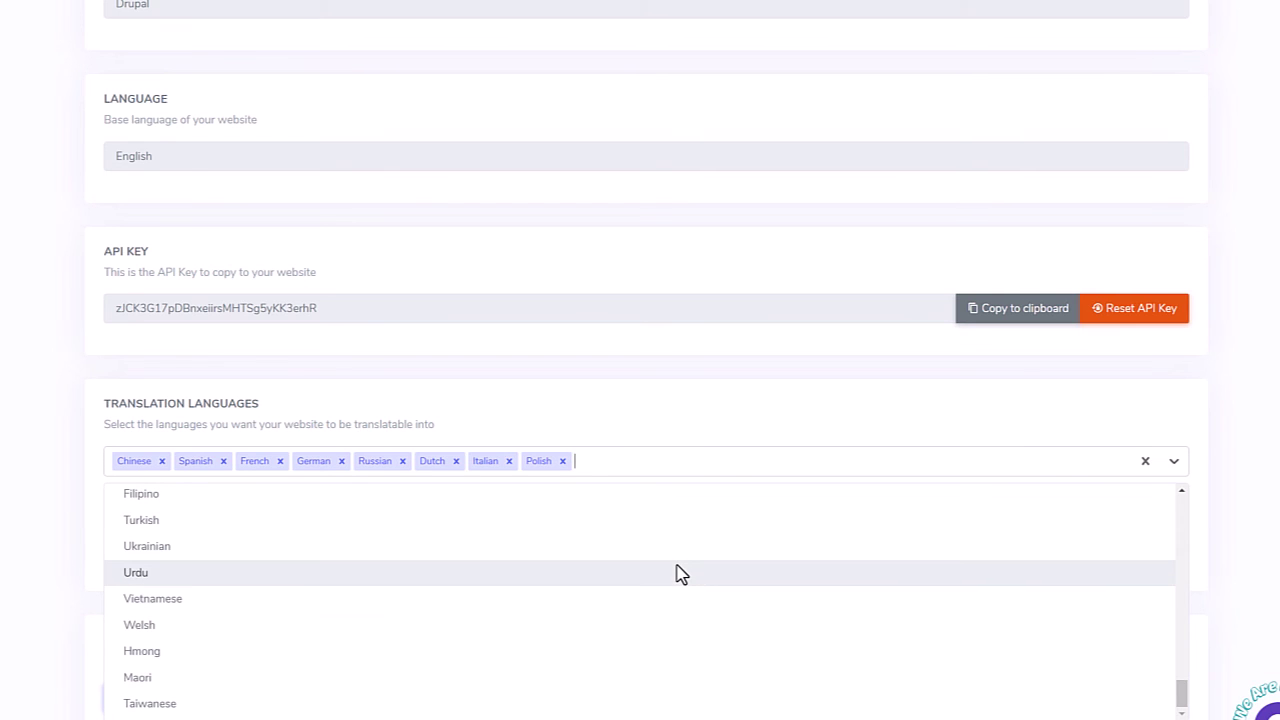
click(812, 430)
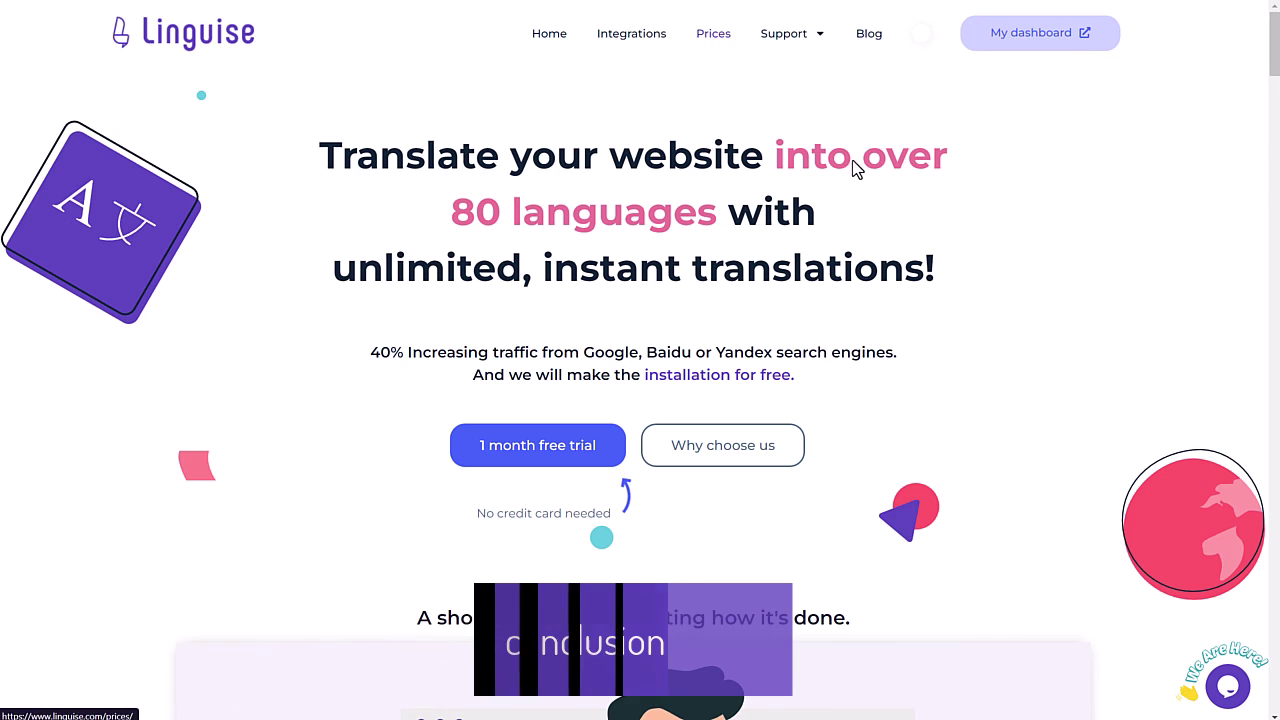
On the Prices page, compare the Start, Pro and Large plans' word limits (200 000, 600 000, UNLIMITED)
click(713, 33)
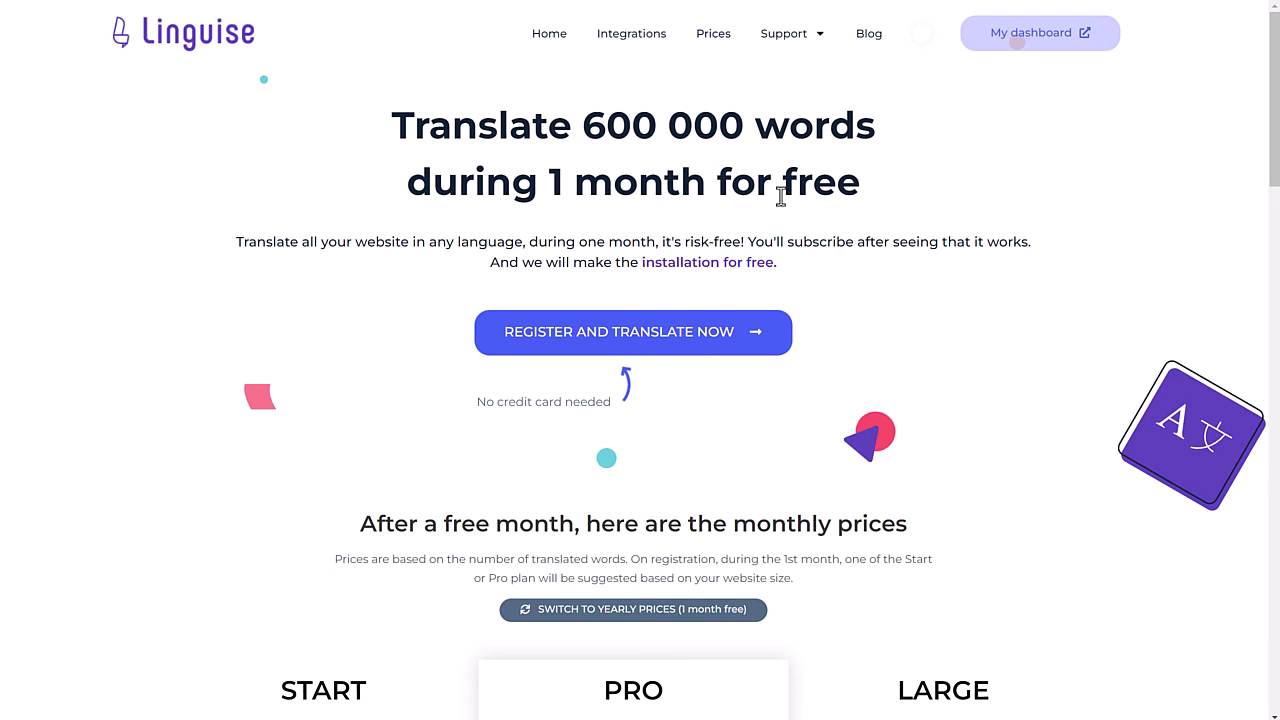
drag(813, 200, 663, 185)
scroll(813, 212, down, 5)
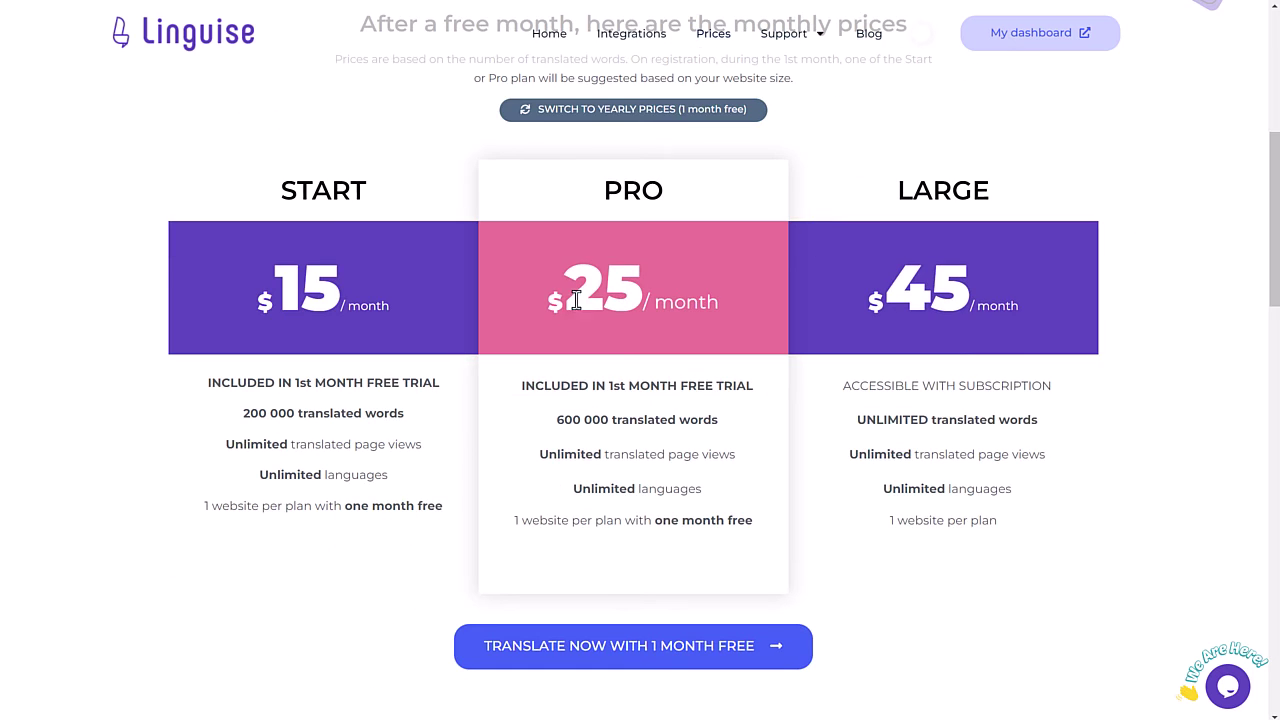
drag(413, 422, 230, 414)
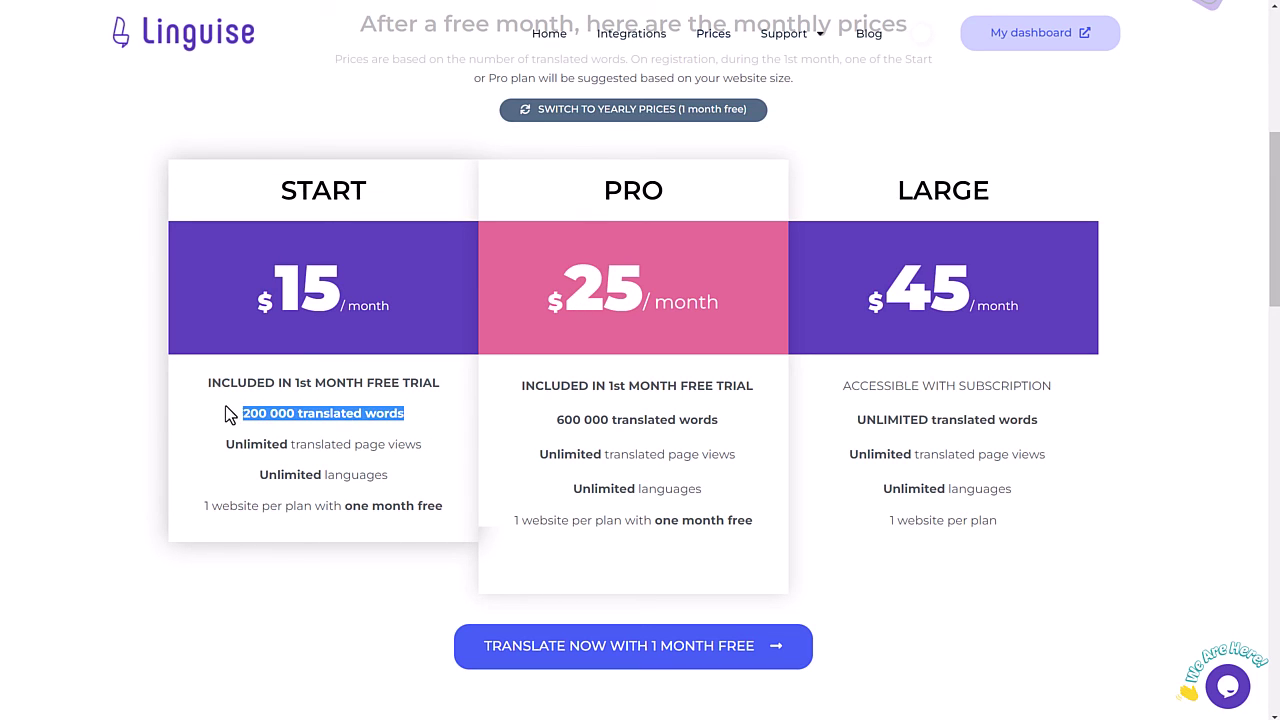
drag(722, 426, 551, 432)
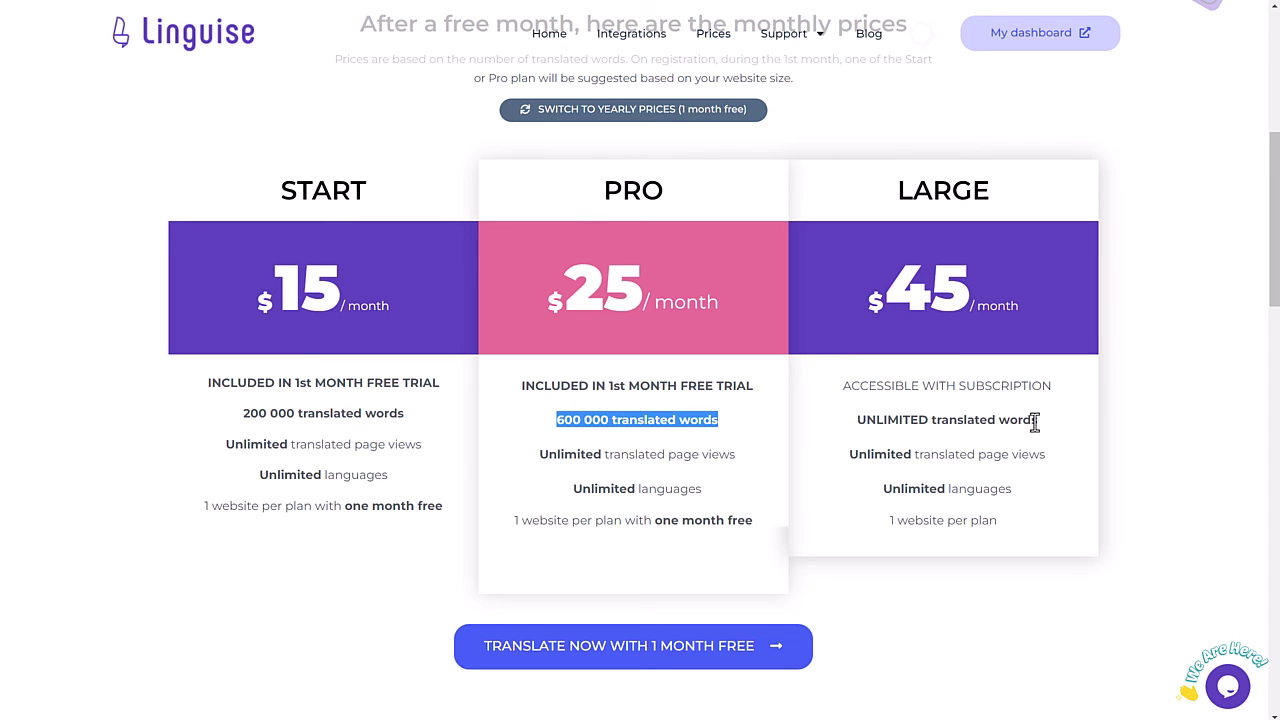
drag(1038, 420, 809, 421)
scroll(900, 420, up, 3)
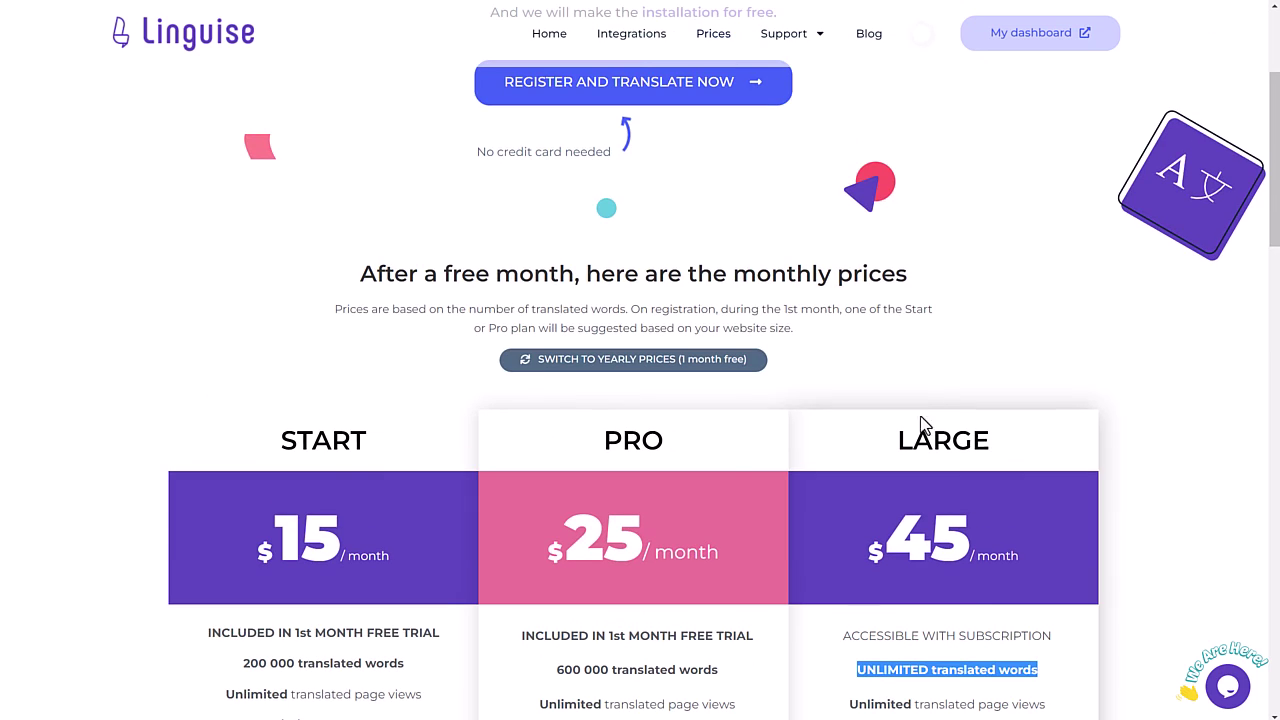
Switch the plans to yearly prices of $165, $275 and $495
click(632, 360)
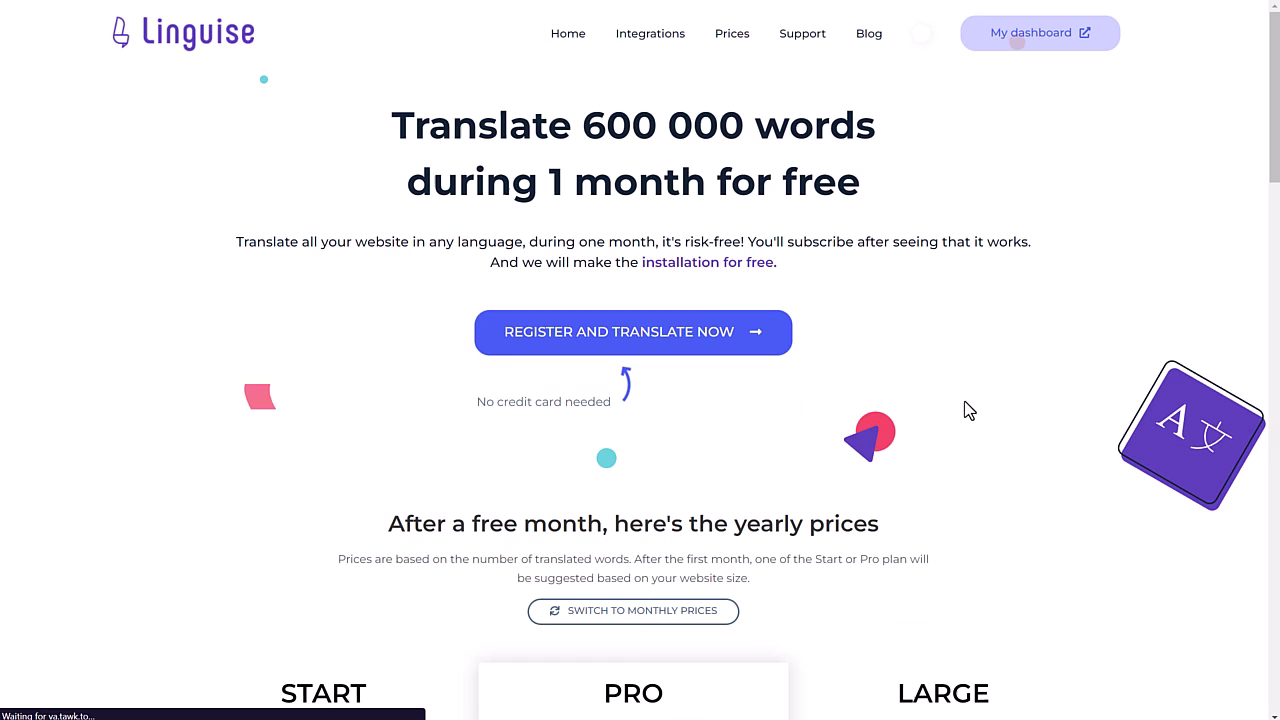
scroll(853, 390, down, 3)
scroll(853, 390, down, 2)
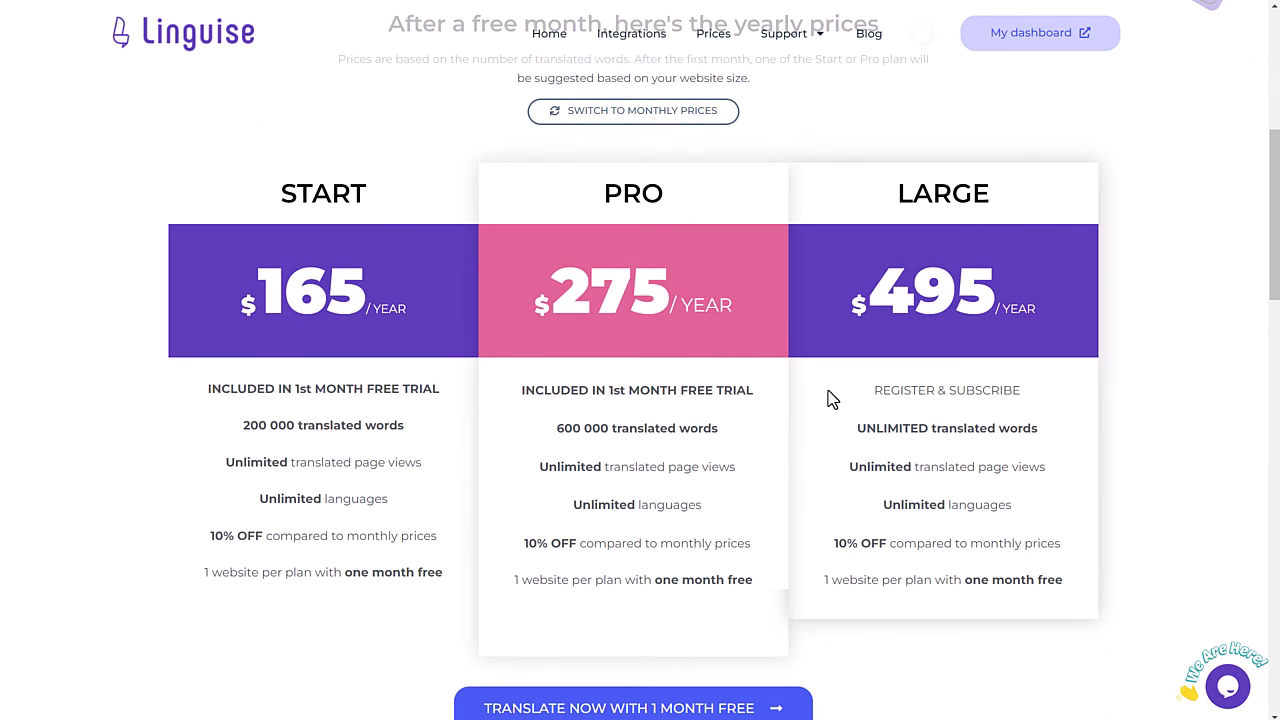
scroll(823, 400, up, 3)
scroll(823, 320, up, 3)
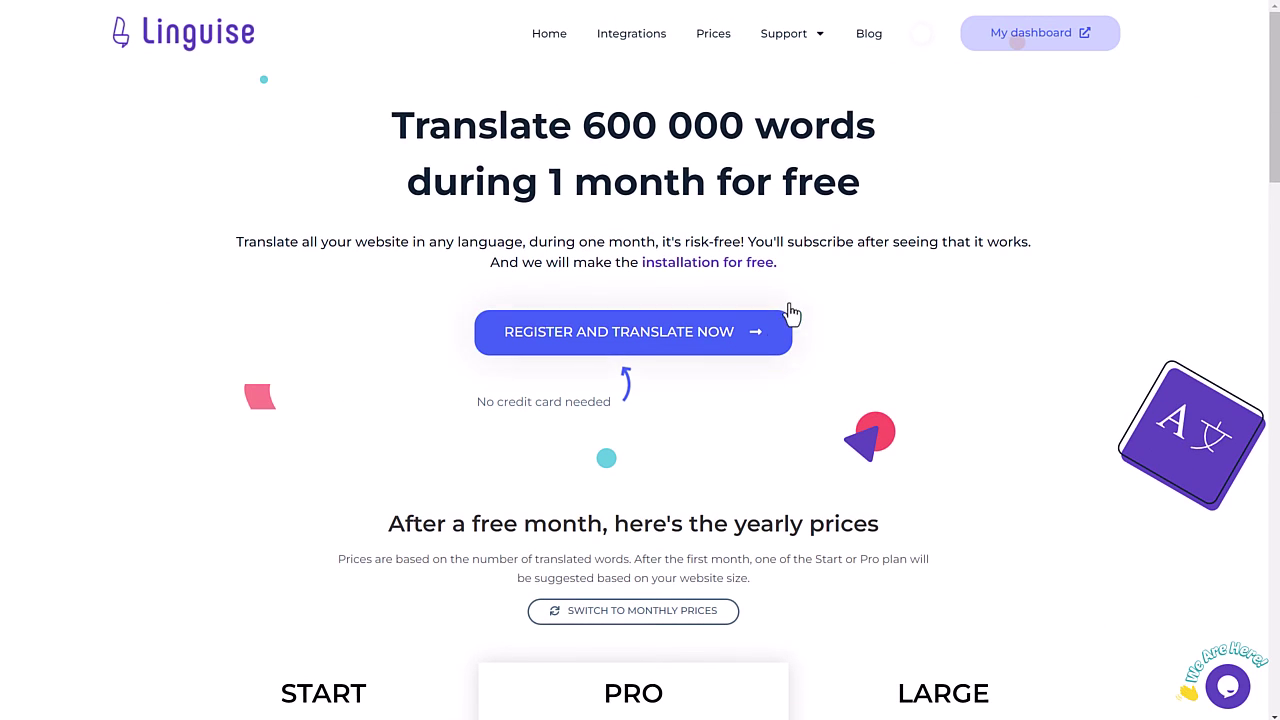
Switch plans back to monthly prices, then browse the homepage and feature pages
click(691, 612)
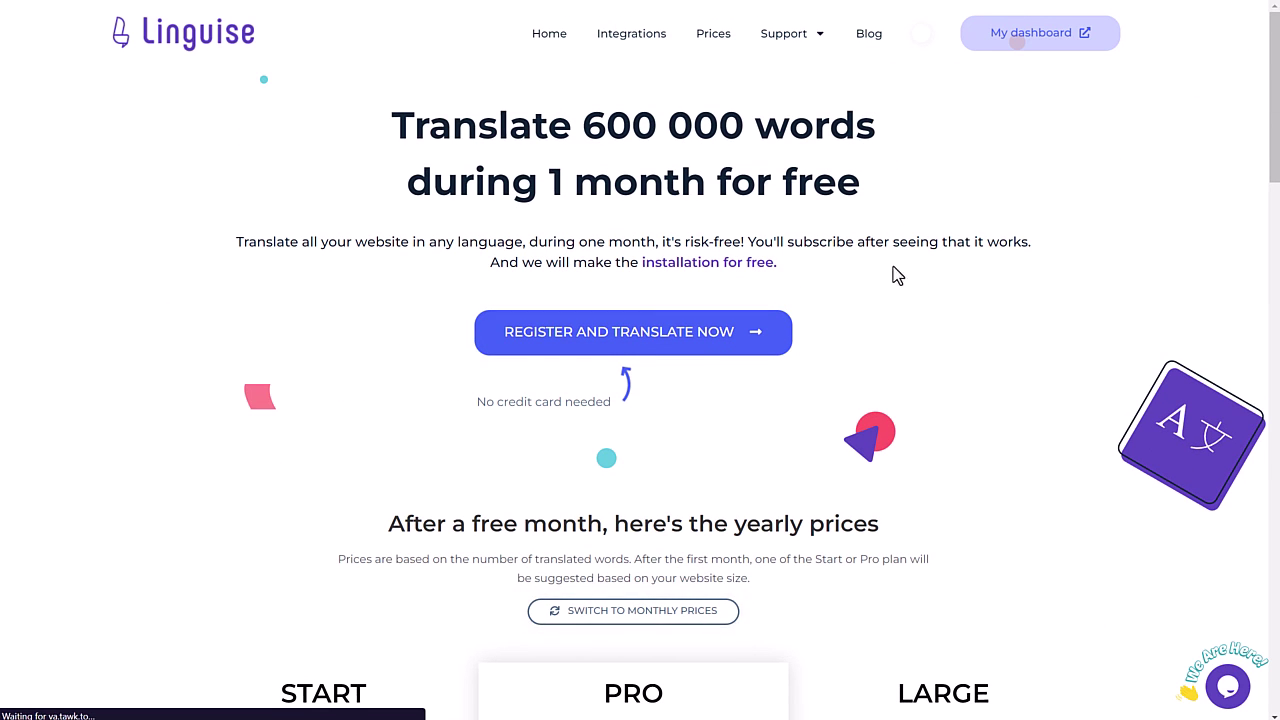
click(546, 36)
scroll(994, 430, down, 10)
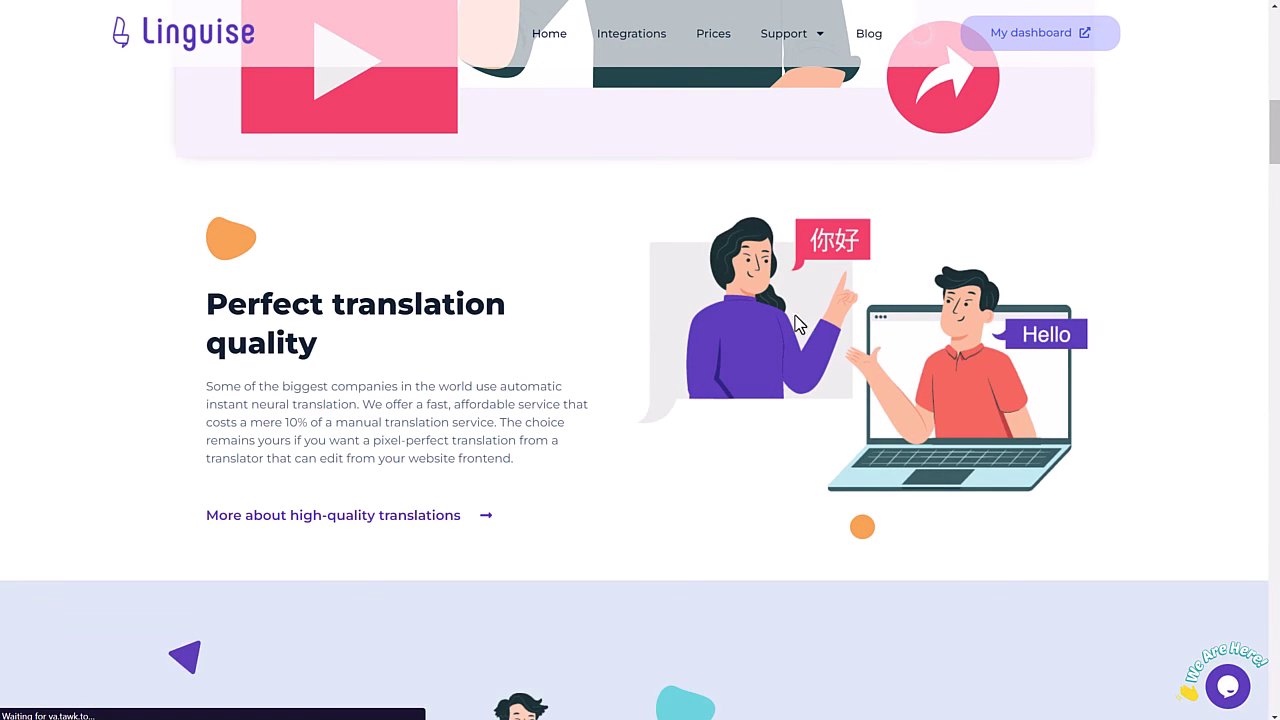
scroll(681, 510, down, 3)
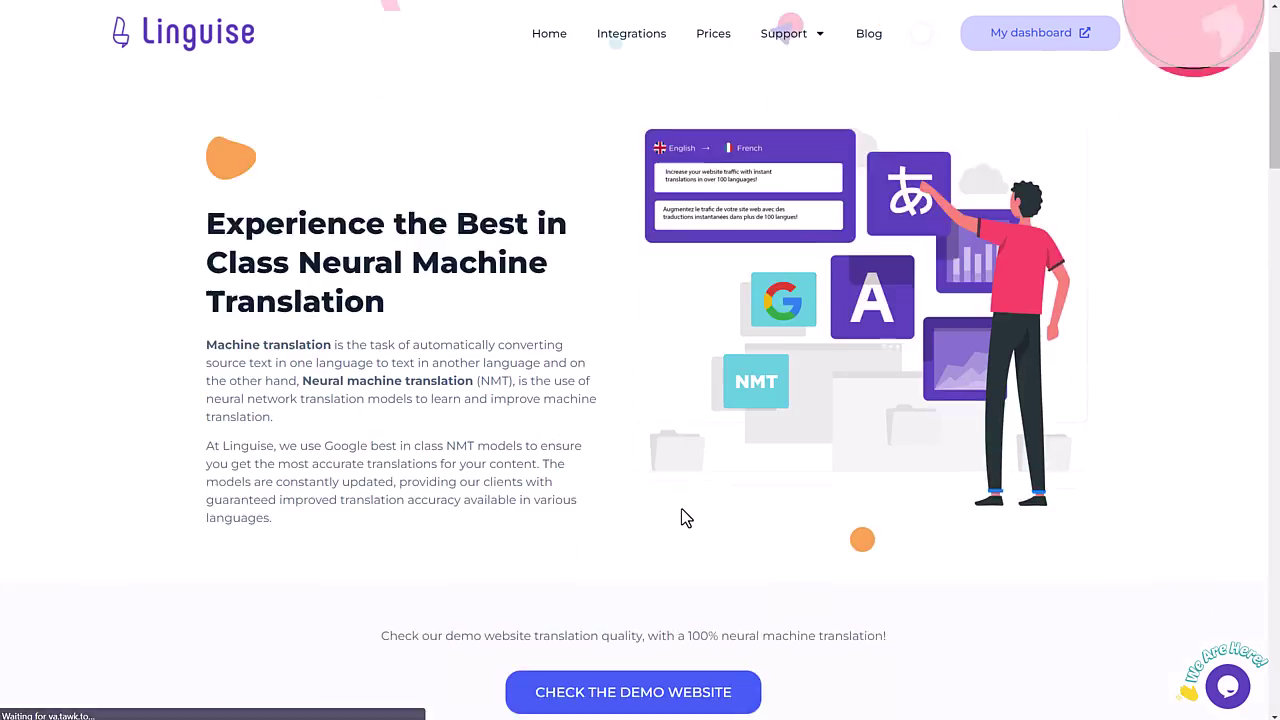
scroll(681, 510, down, 8)
scroll(690, 530, down, 3)
scroll(700, 530, down, 12)
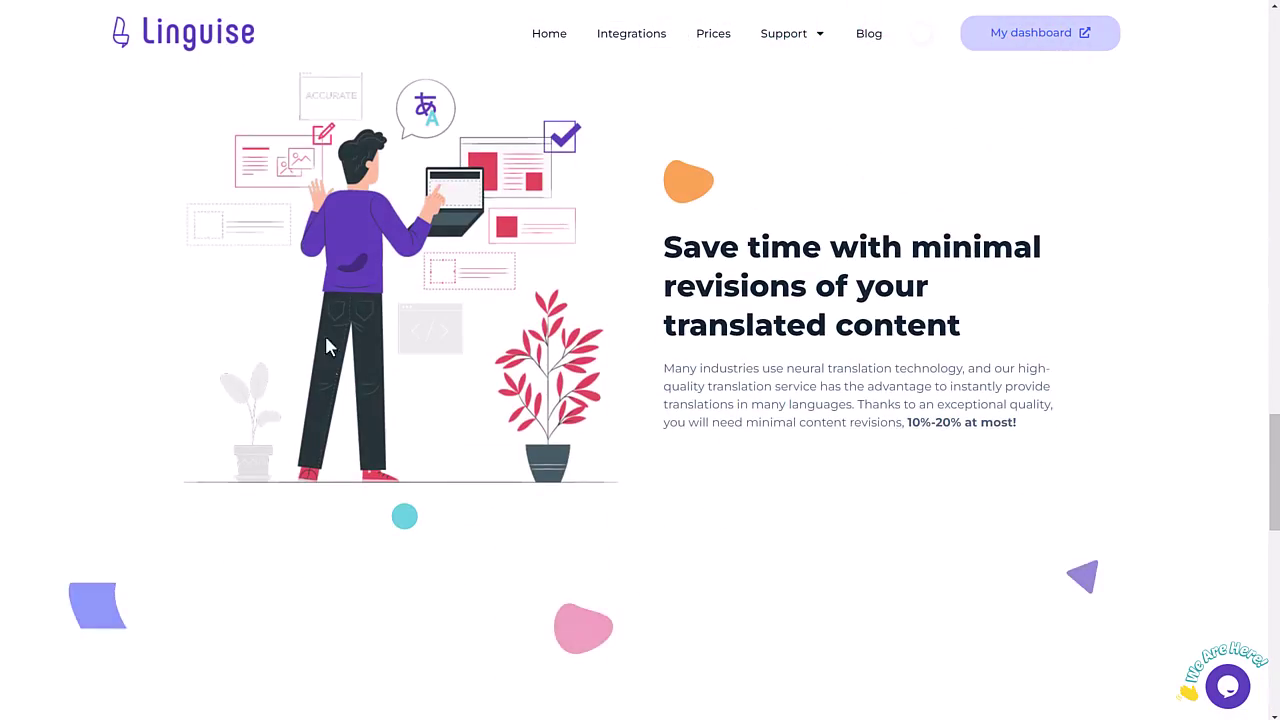
scroll(686, 475, up, 15)
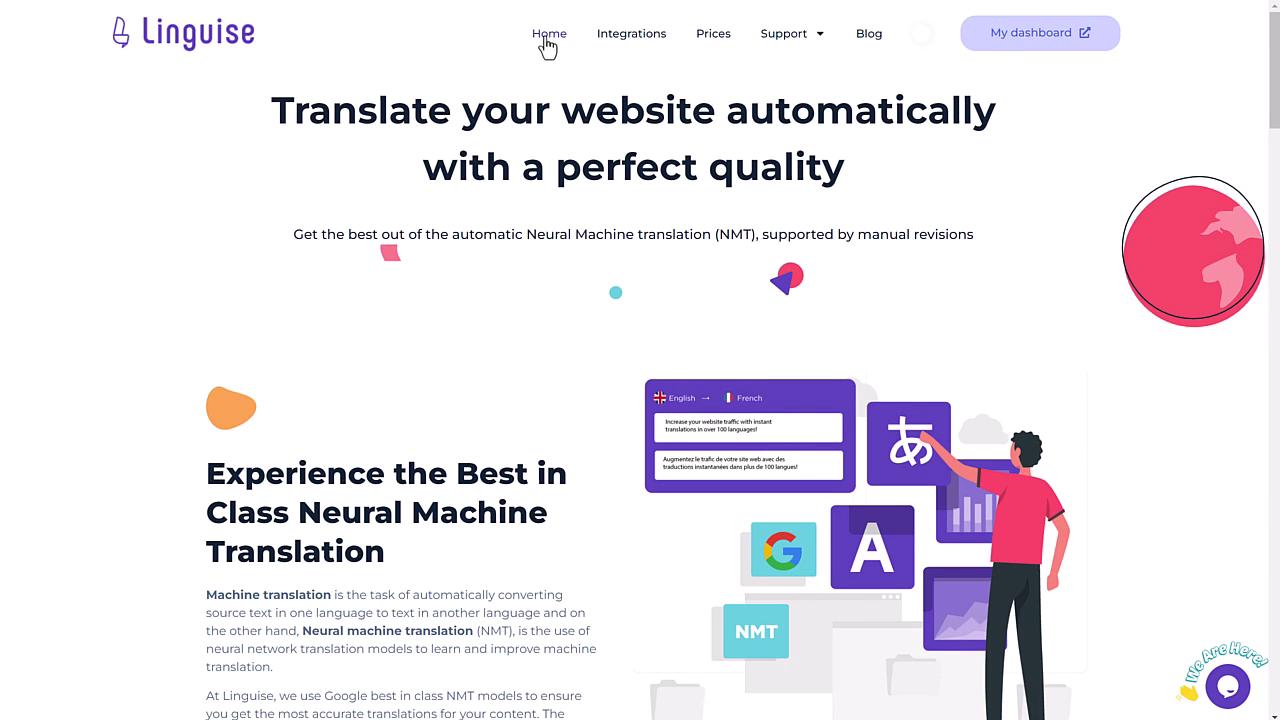
Return to the homepage and scroll to the front-end Live Editor translation section
click(548, 36)
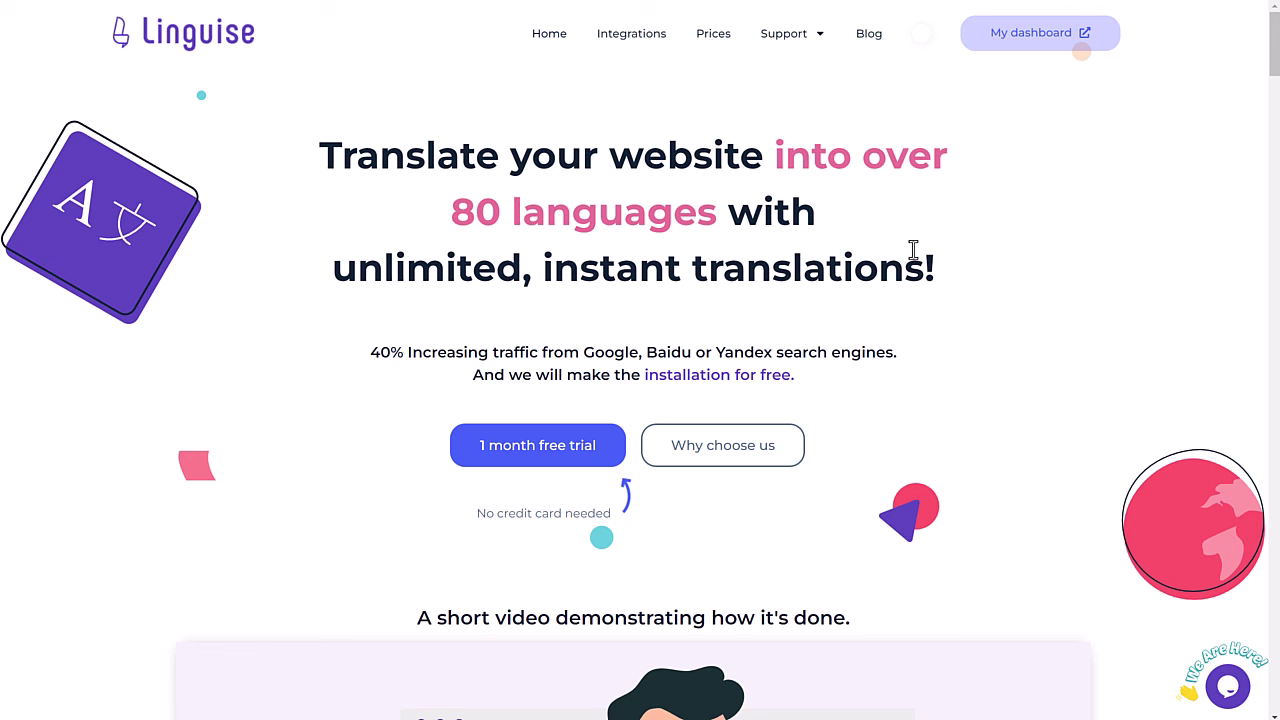
scroll(358, 210, down, 15)
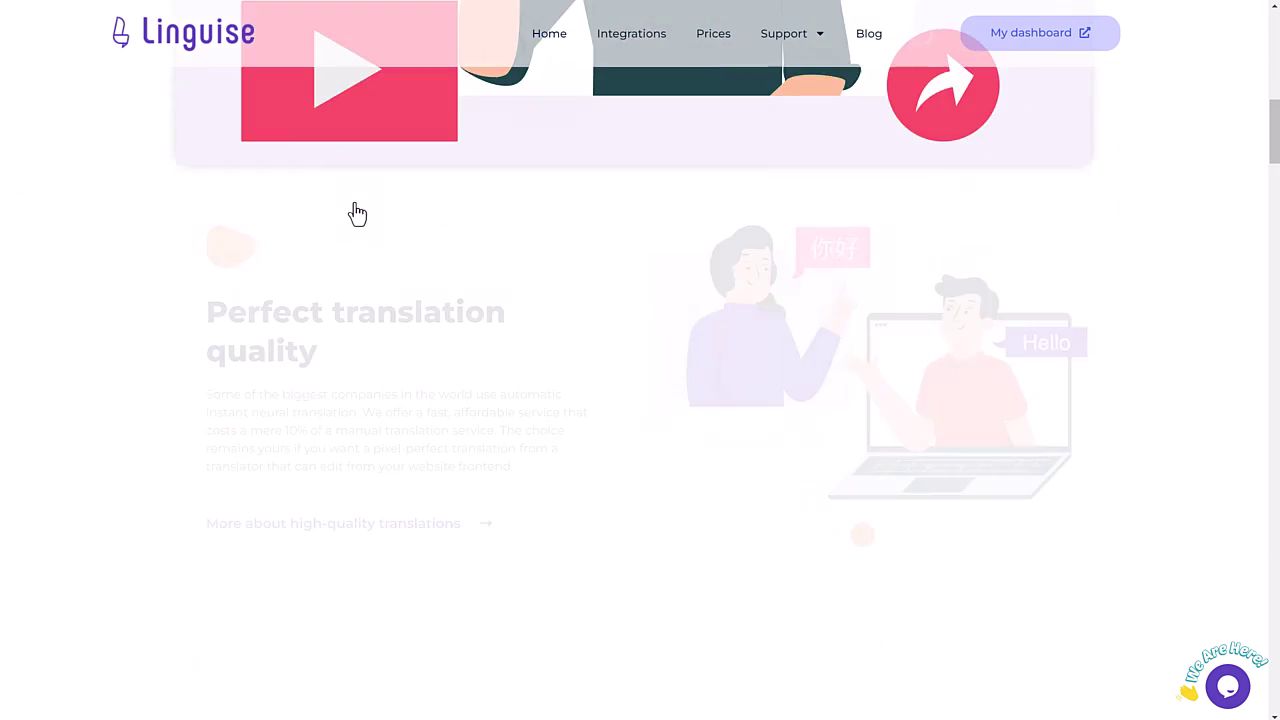
scroll(350, 200, down, 15)
scroll(340, 185, down, 10)
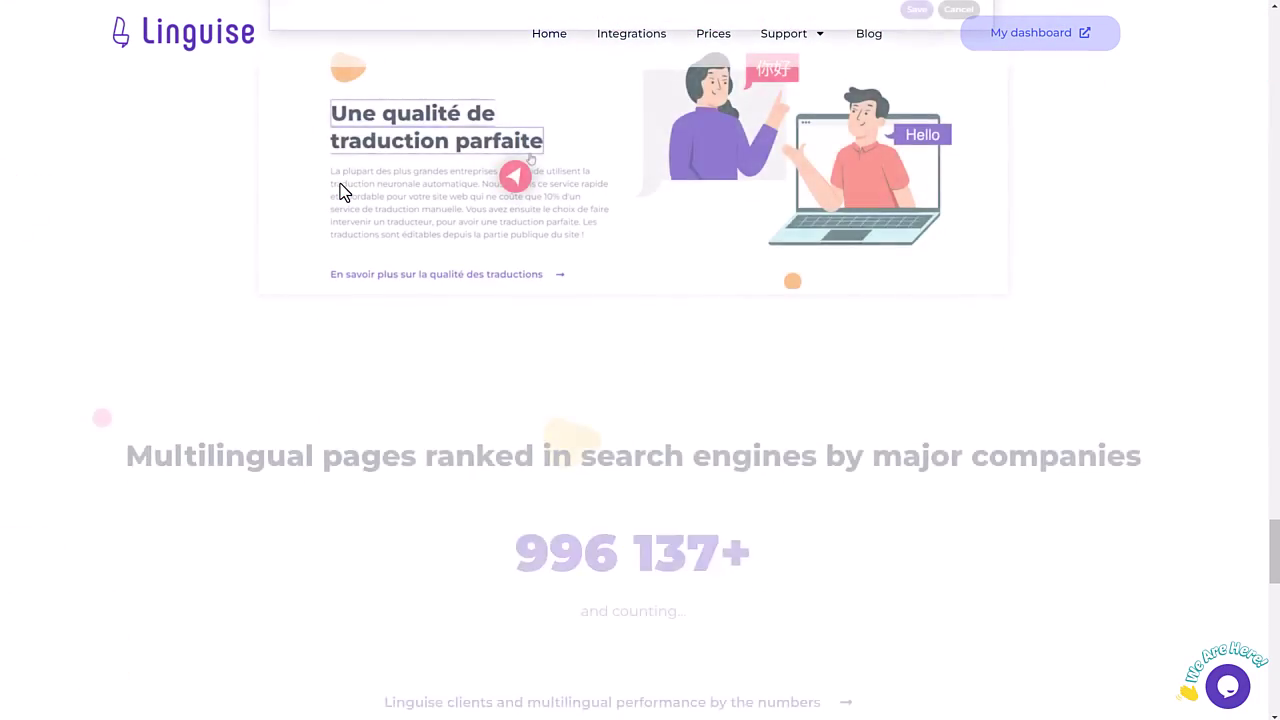
scroll(340, 185, up, 5)
scroll(340, 192, up, 5)
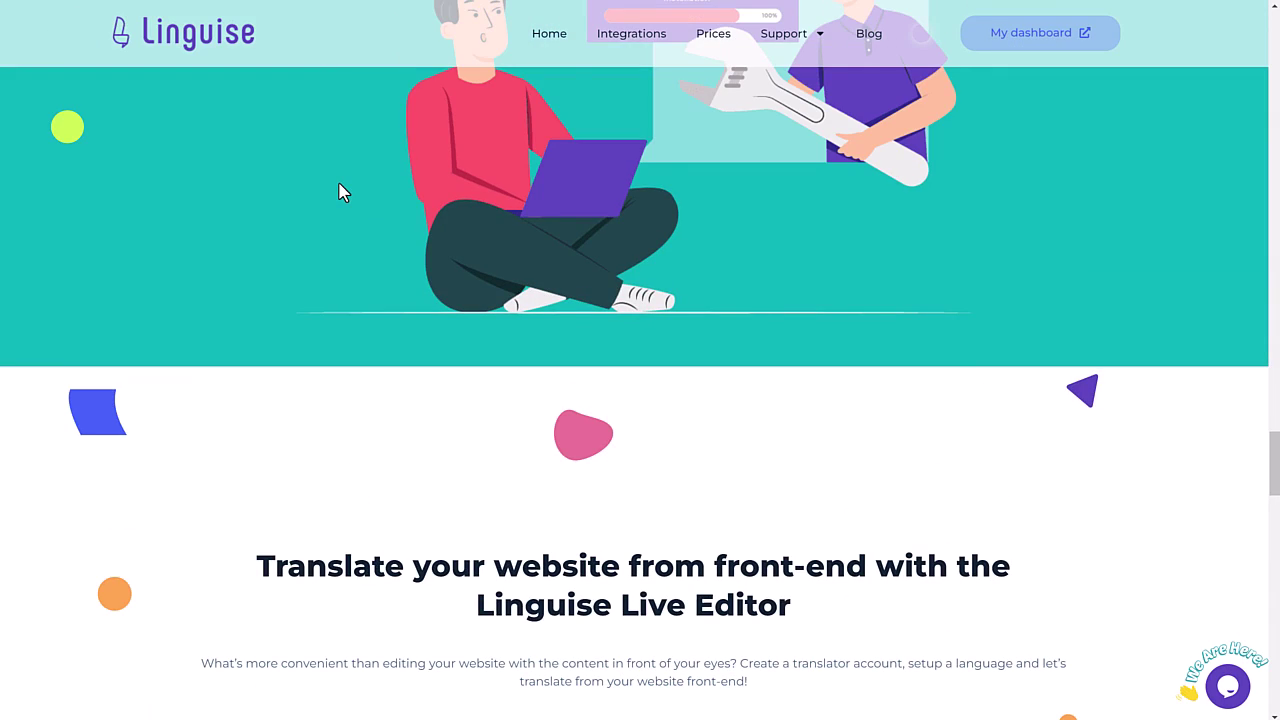